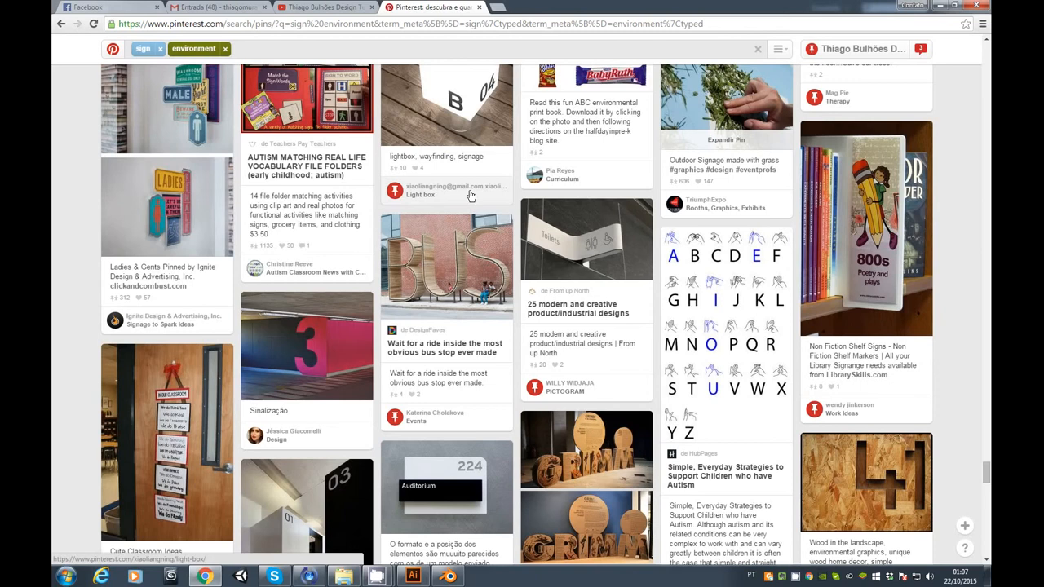
Open the pin showing the curved Toilets wall sign as a design reference
left_click(579, 251)
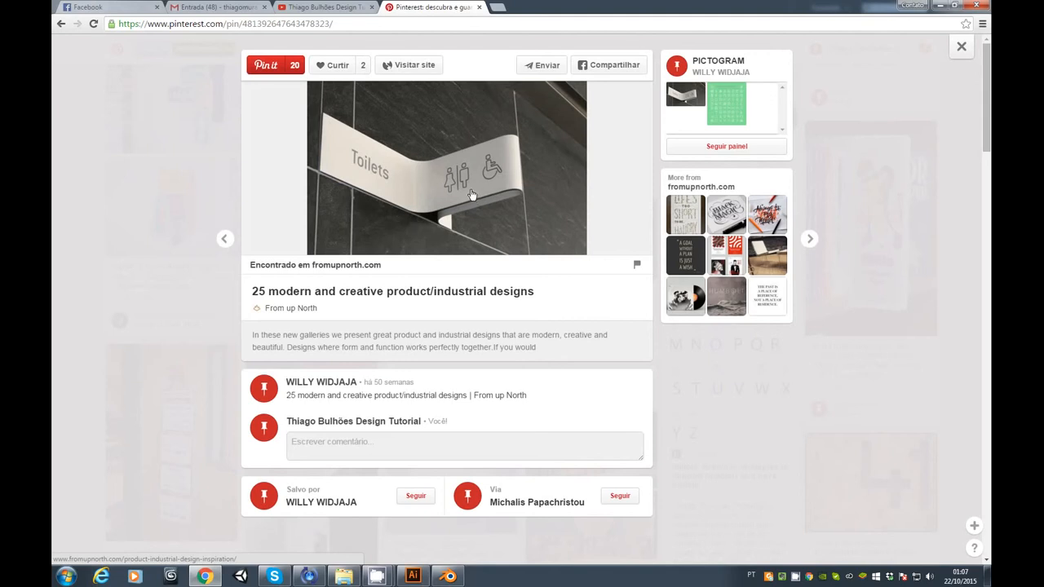
Switch to Illustrator and create a new 500 × 500 cm document with centimeters as the units
left_click(413, 576)
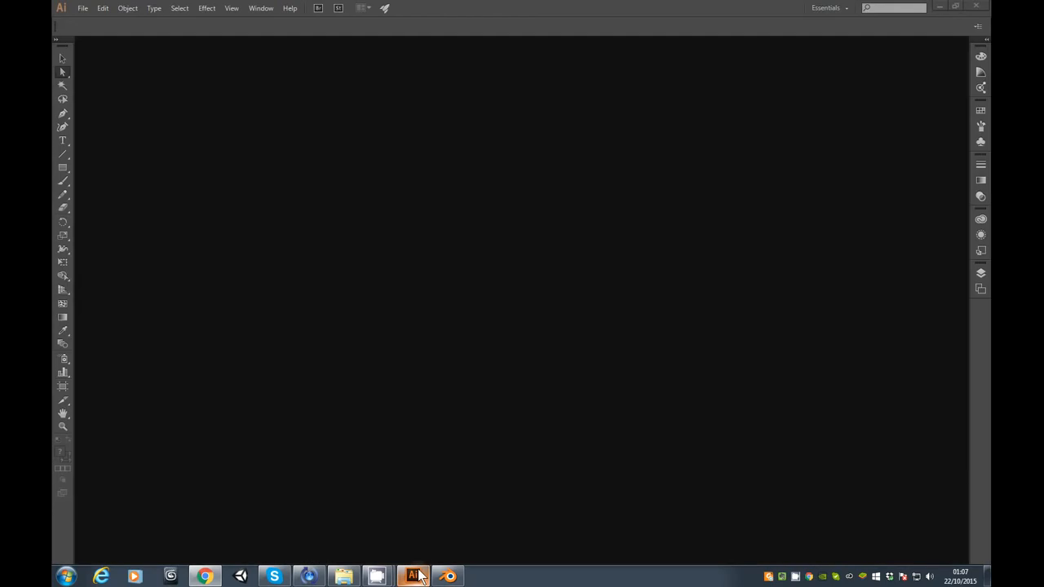
left_click(83, 8)
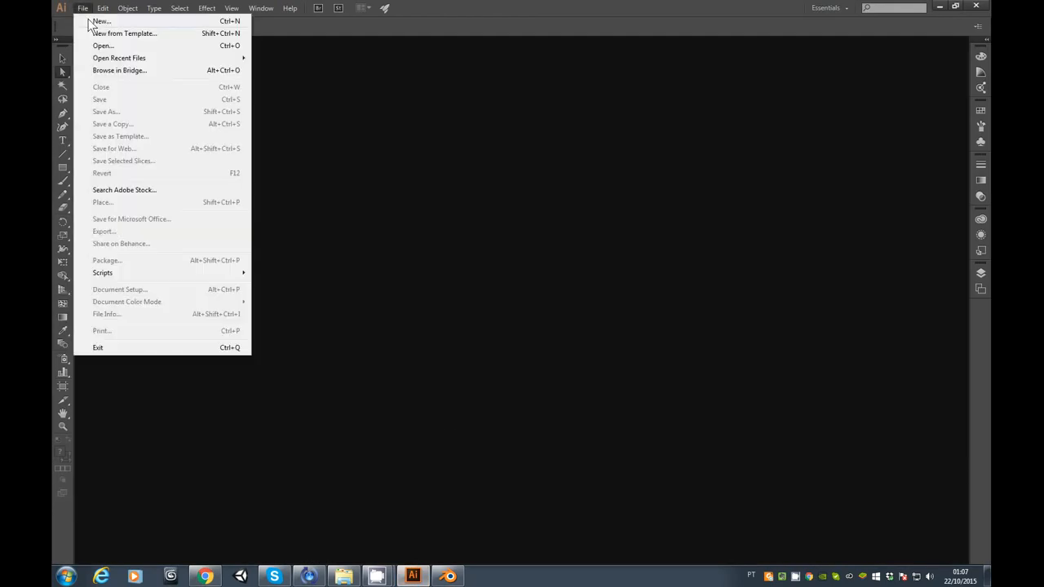
left_click(97, 21)
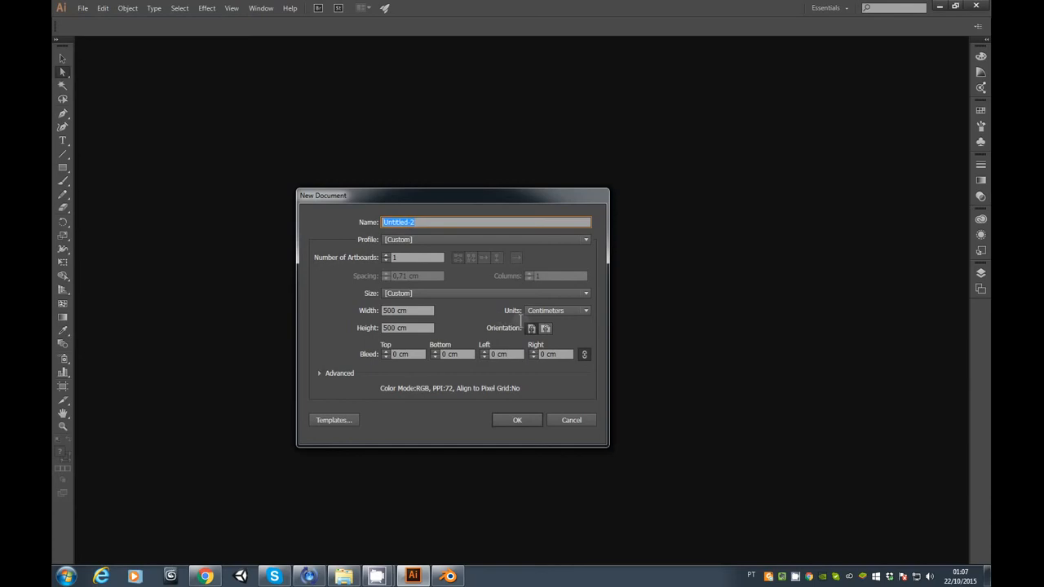
left_click(575, 310)
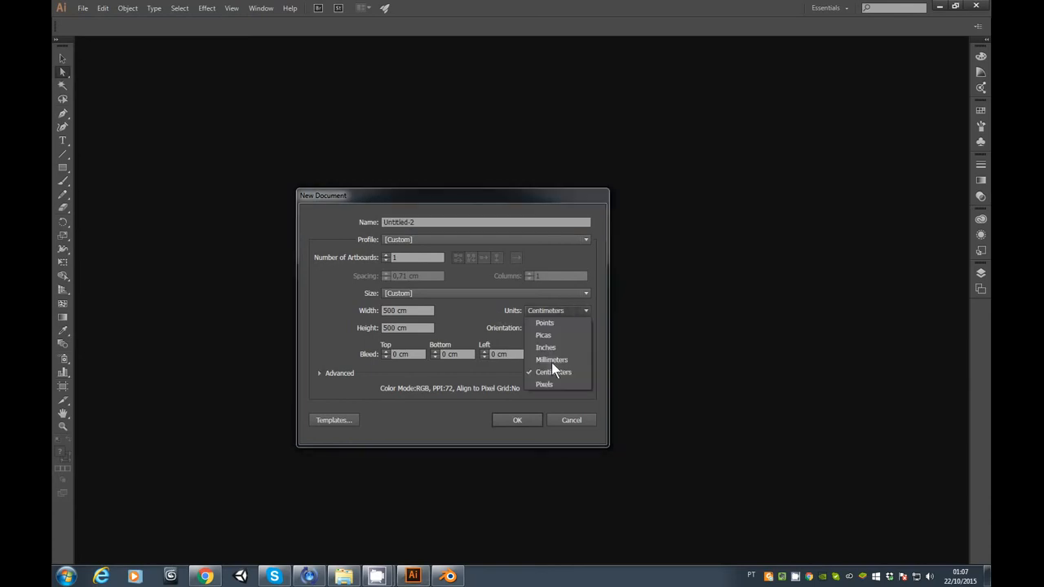
left_click(551, 373)
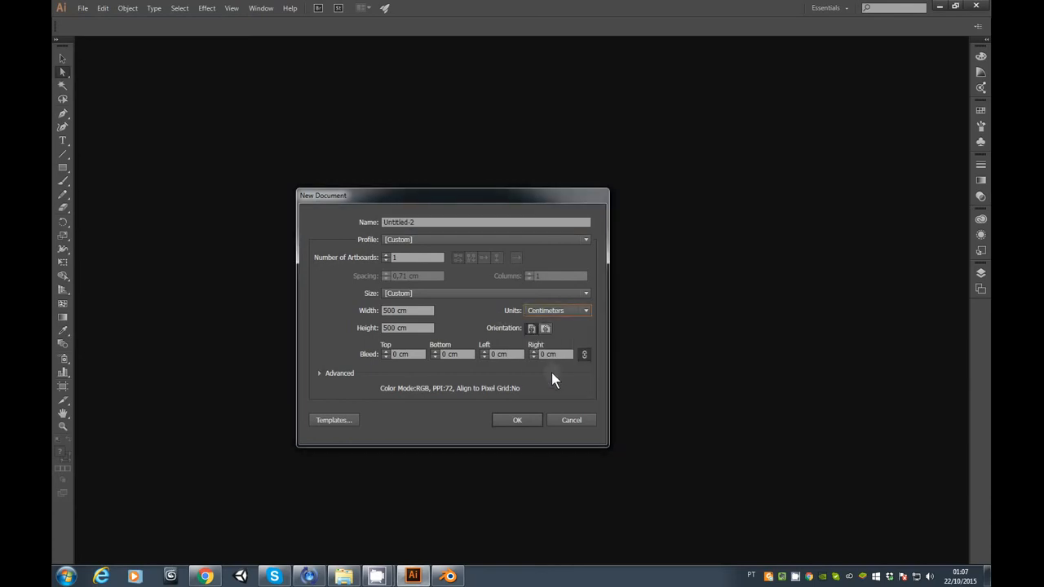
left_click(387, 310)
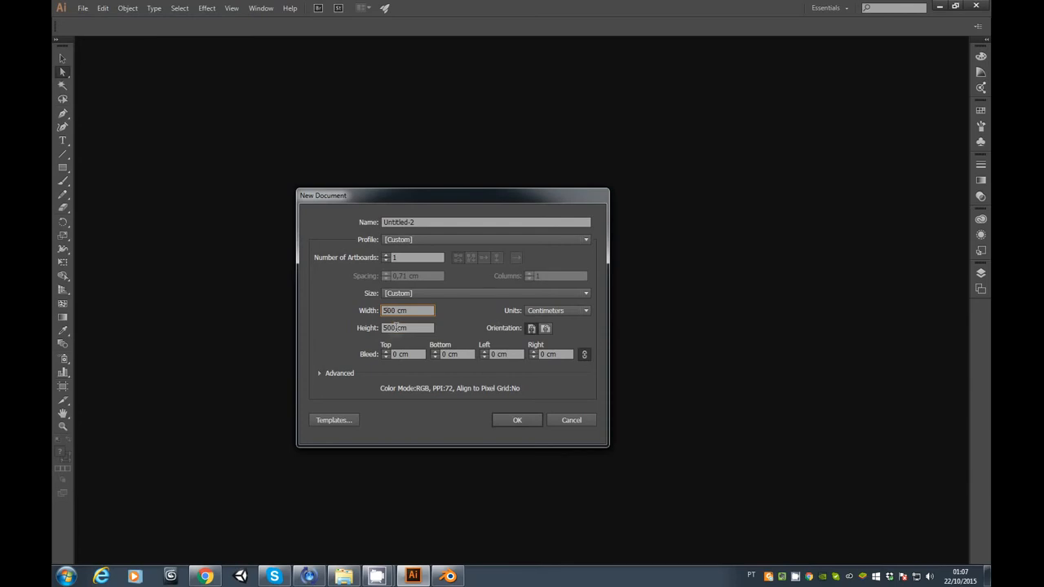
left_click(397, 329)
left_click(509, 417)
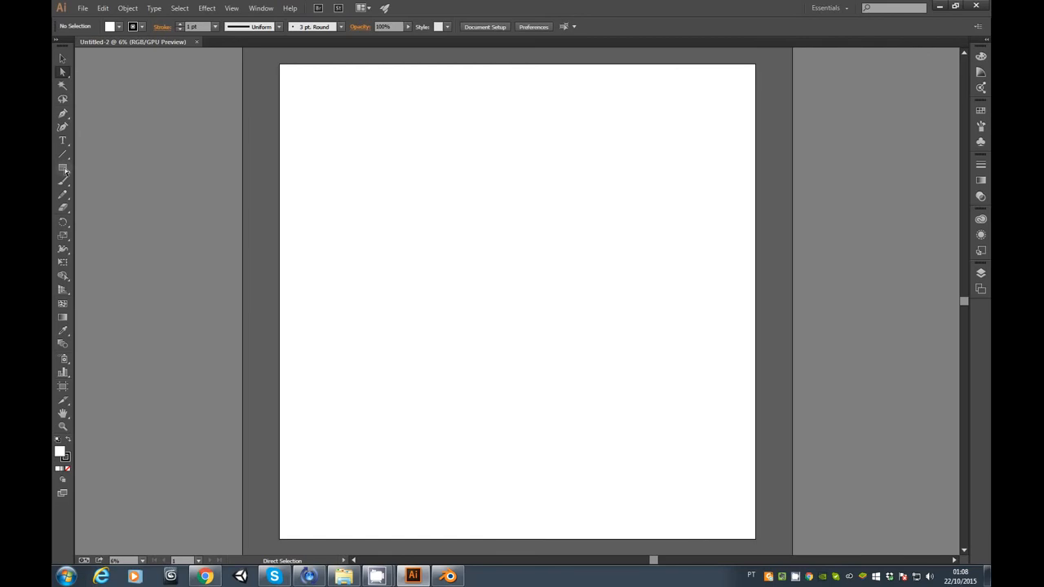
Draw an open Pen path across the artboard's middle, about 490 cm wide, with a rectangular bump about 52 cm wide and 123 cm high
left_click(63, 113)
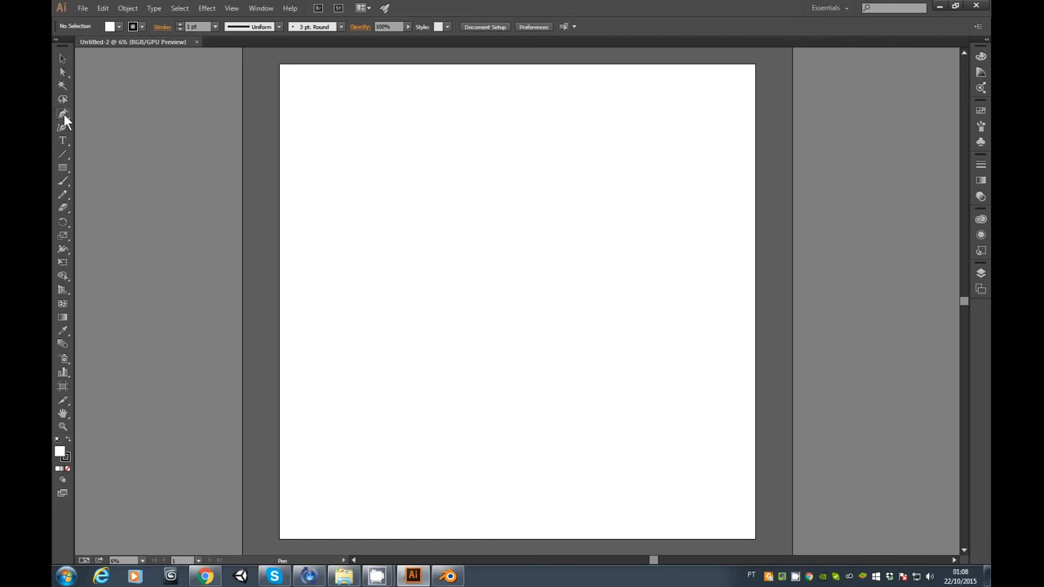
left_click(282, 301)
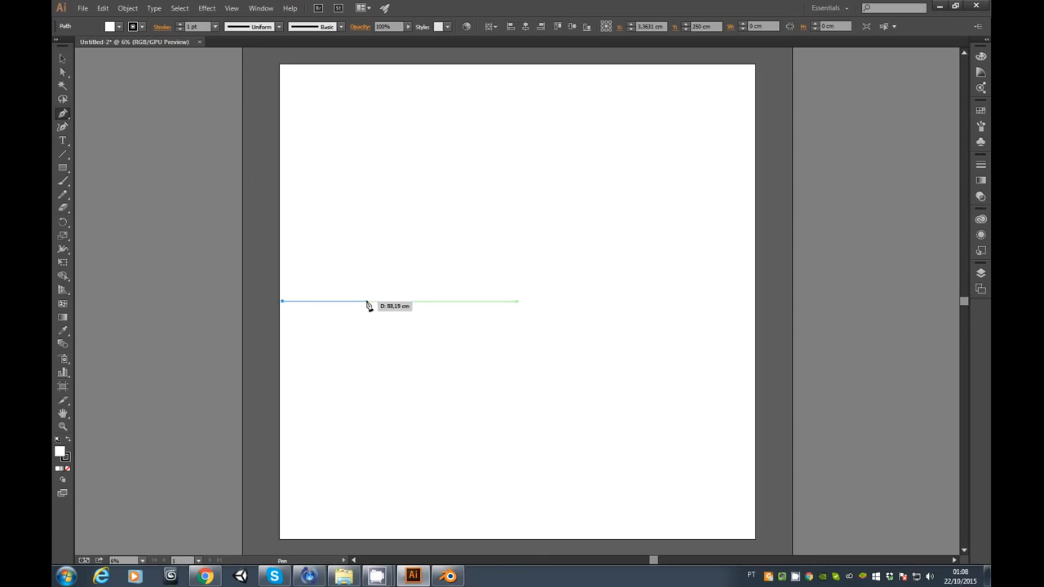
left_click(367, 301)
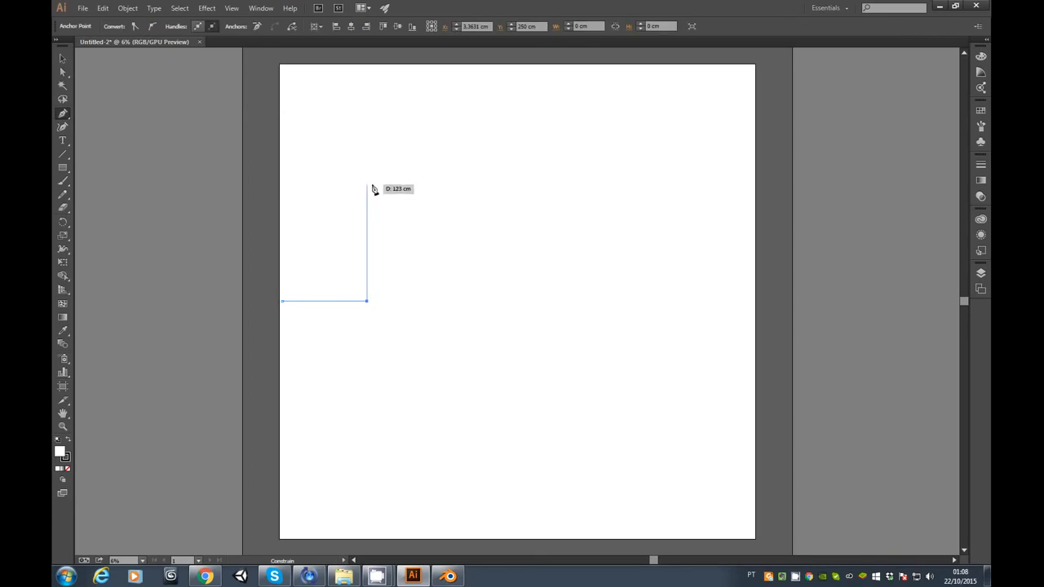
left_click(367, 184)
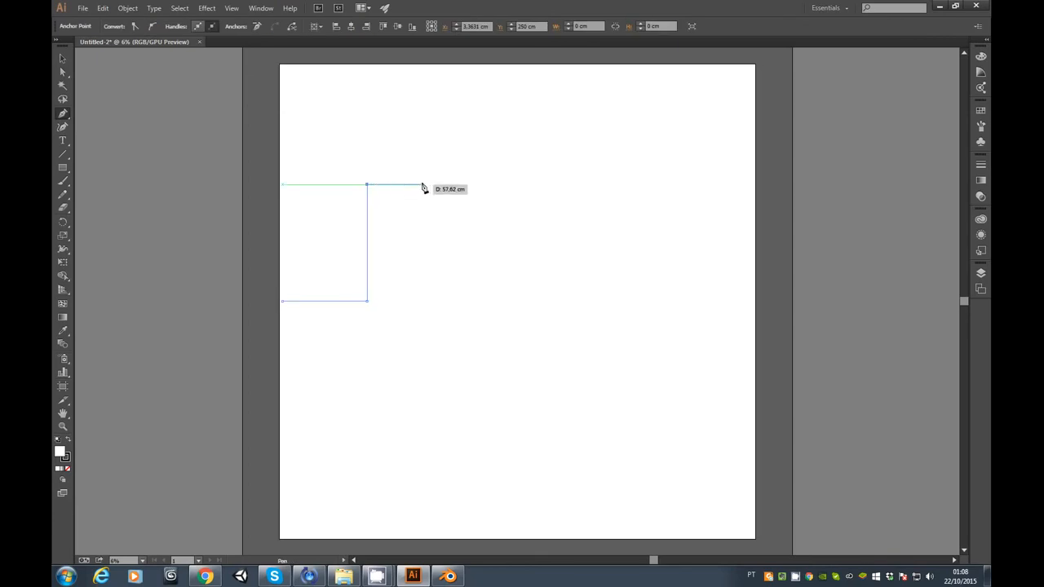
left_click(416, 184)
left_click(417, 301)
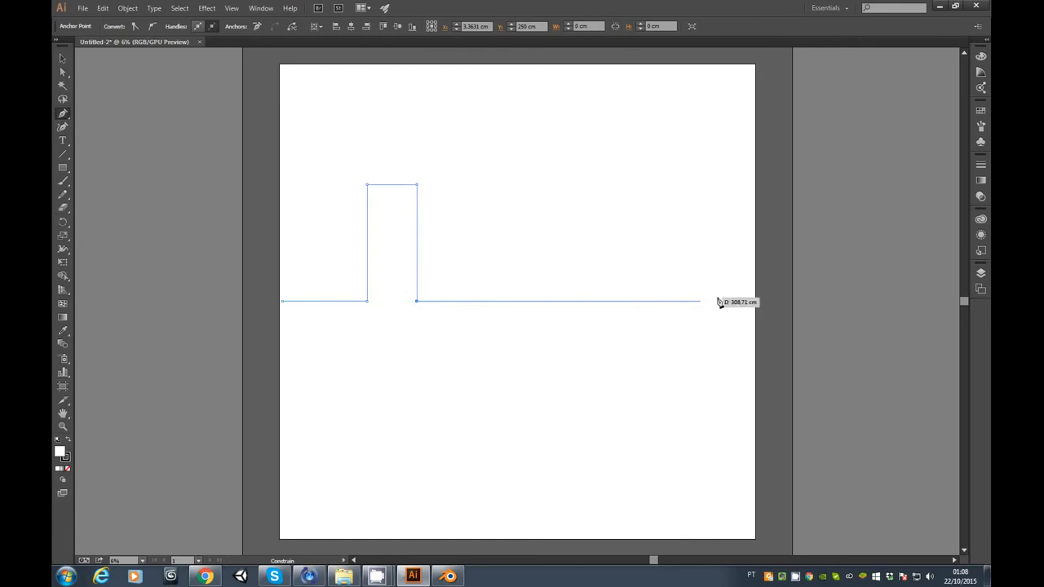
left_click(748, 301)
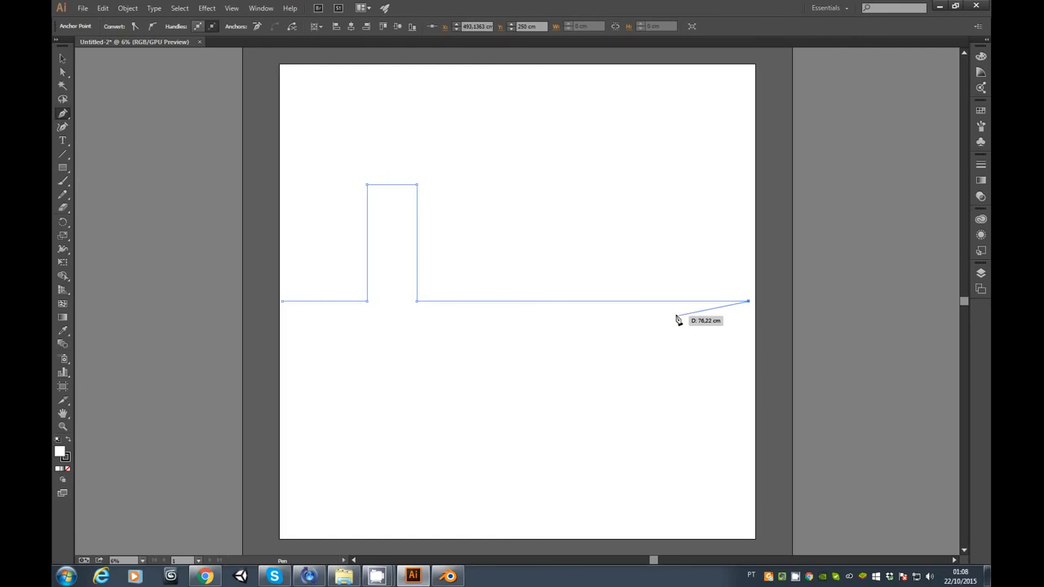
key("Escape")
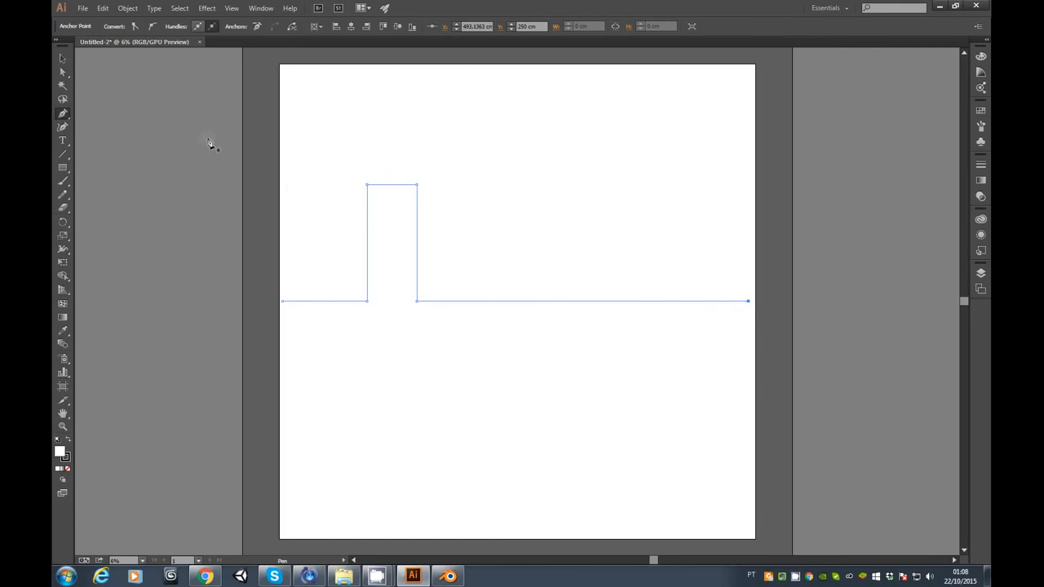
Round the two lower corners of the bump, where it meets the baseline, to a radius of about 8.23 cm
left_click(64, 60)
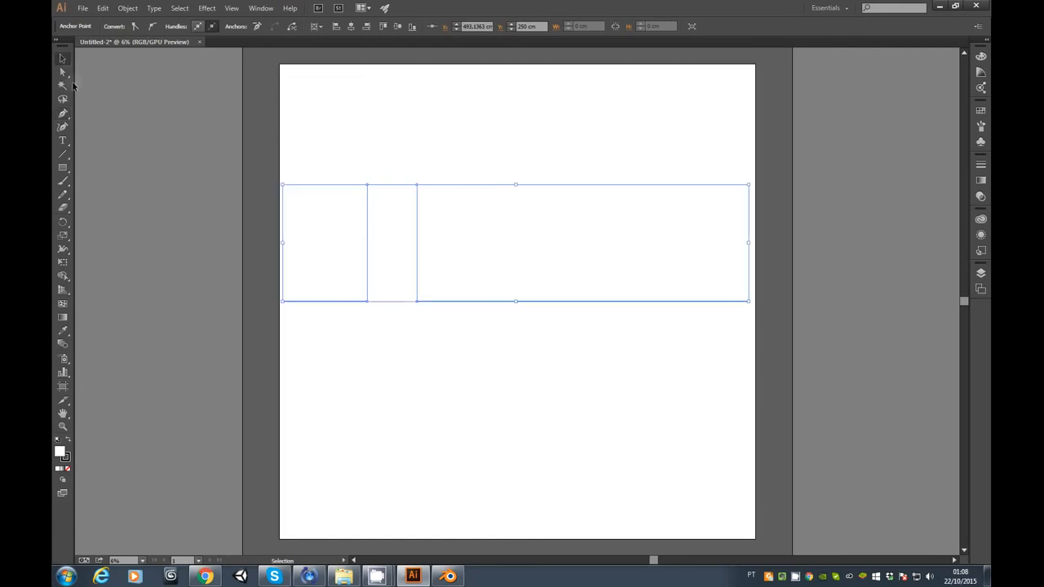
left_click(62, 75)
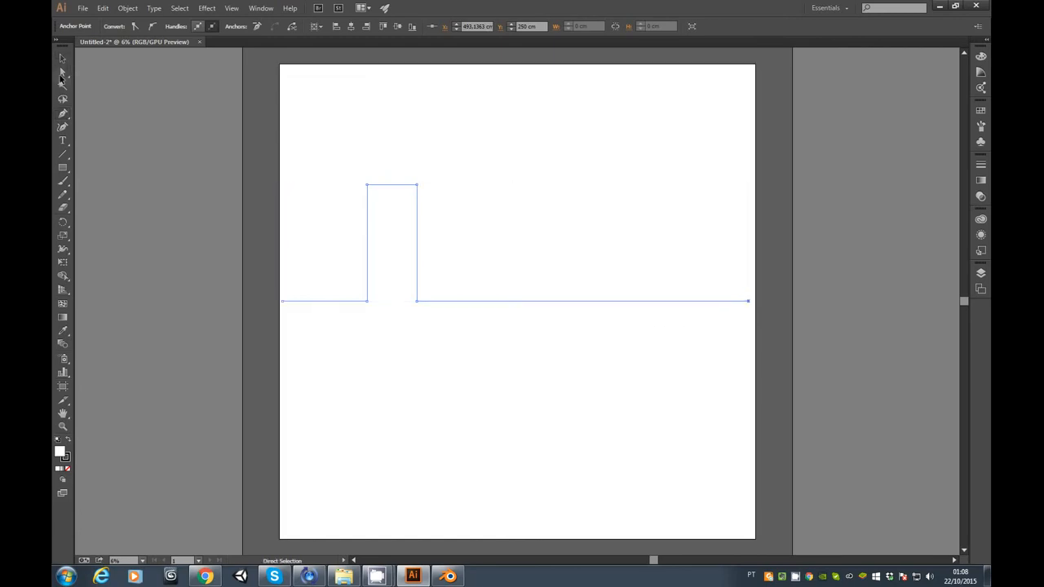
left_click(367, 301)
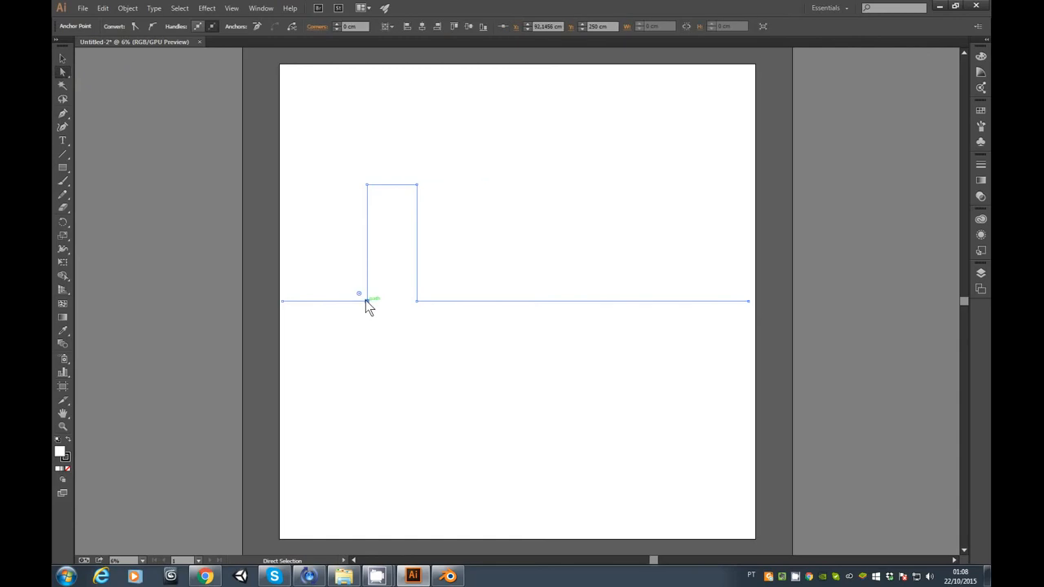
left_click(417, 302, "shift")
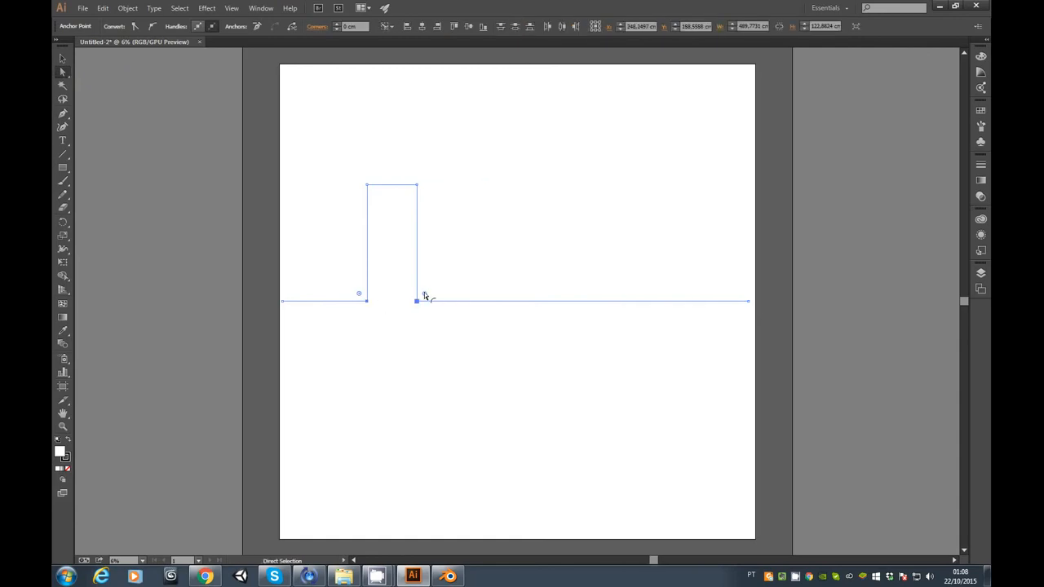
left_click_drag(424, 292, 425, 292)
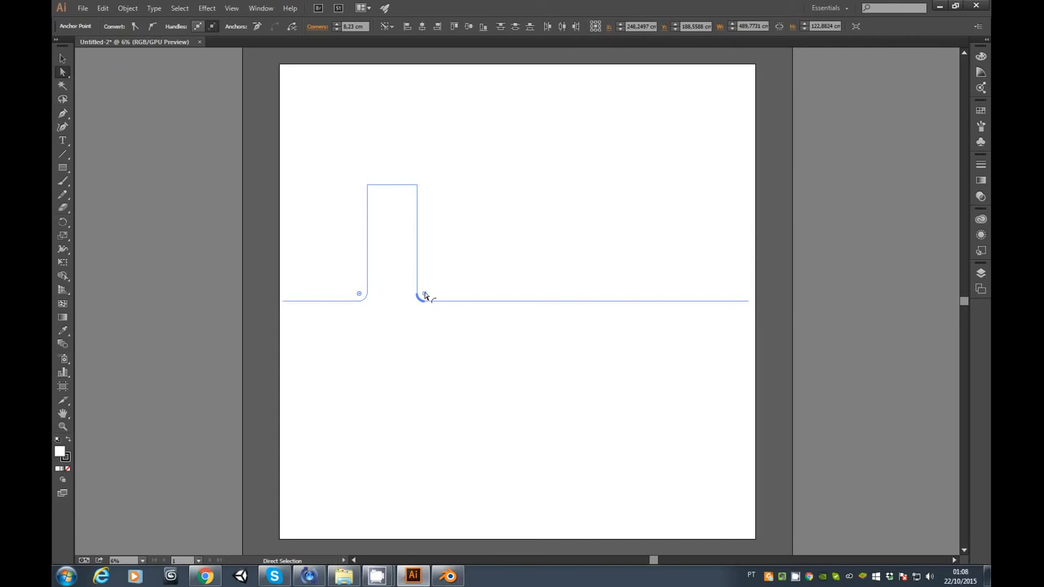
Round the bump's two upper corners fully so that its top forms a semicircle
left_click(367, 186, "shift")
left_click(417, 186, "shift")
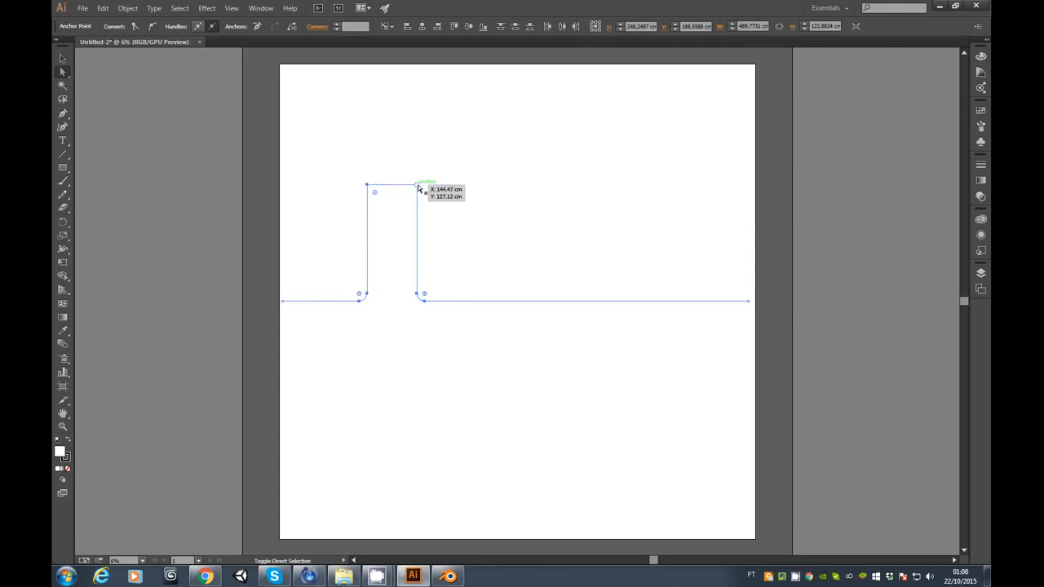
mouse_move(408, 194)
left_mouse_down()
mouse_move(397, 242)
mouse_move(409, 185)
left_mouse_up()
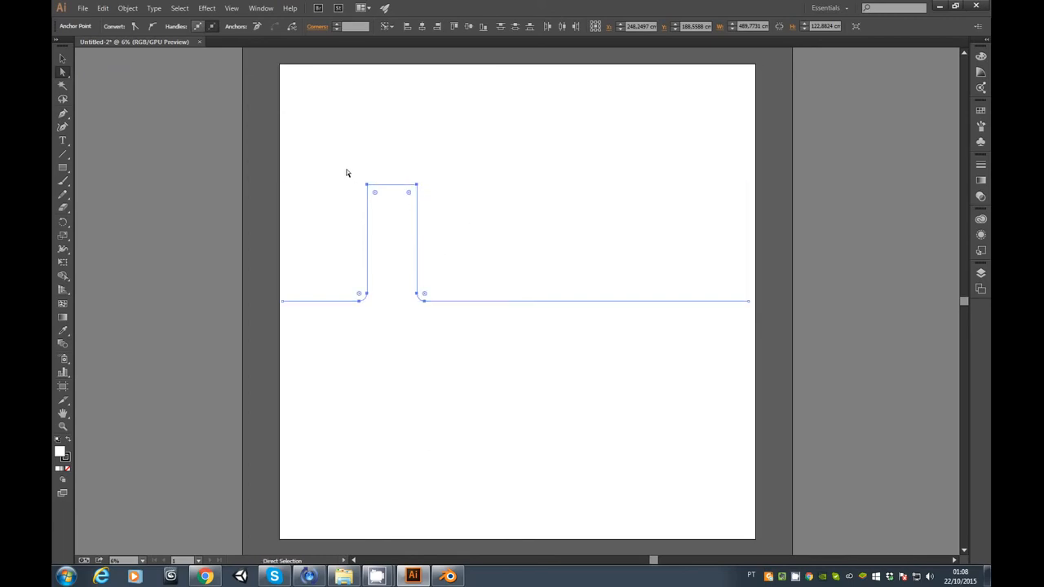
left_click_drag(345, 167, 400, 251)
Select the whole path and set its fill to none
left_click(63, 57)
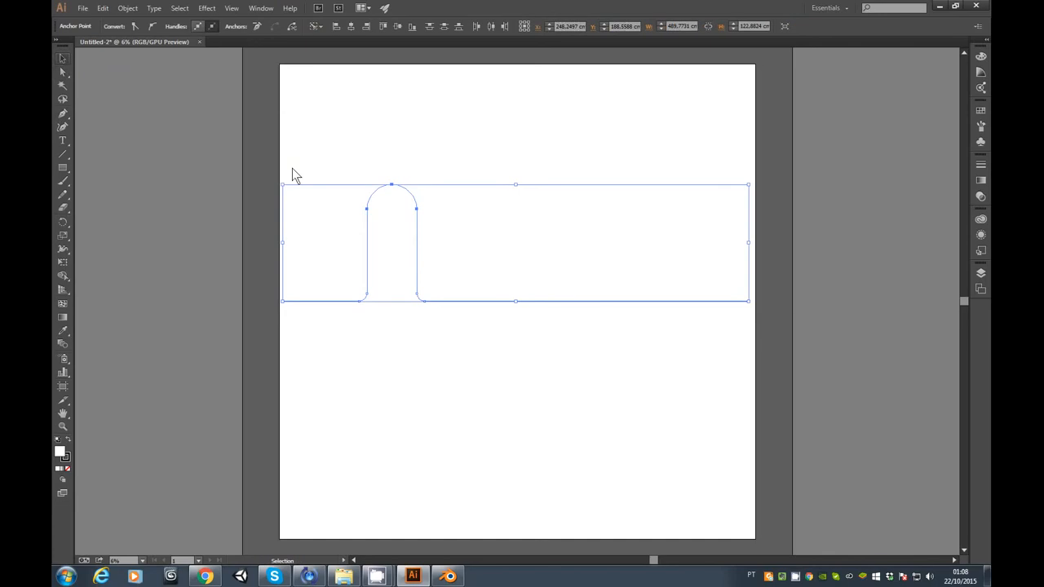
left_click(368, 279)
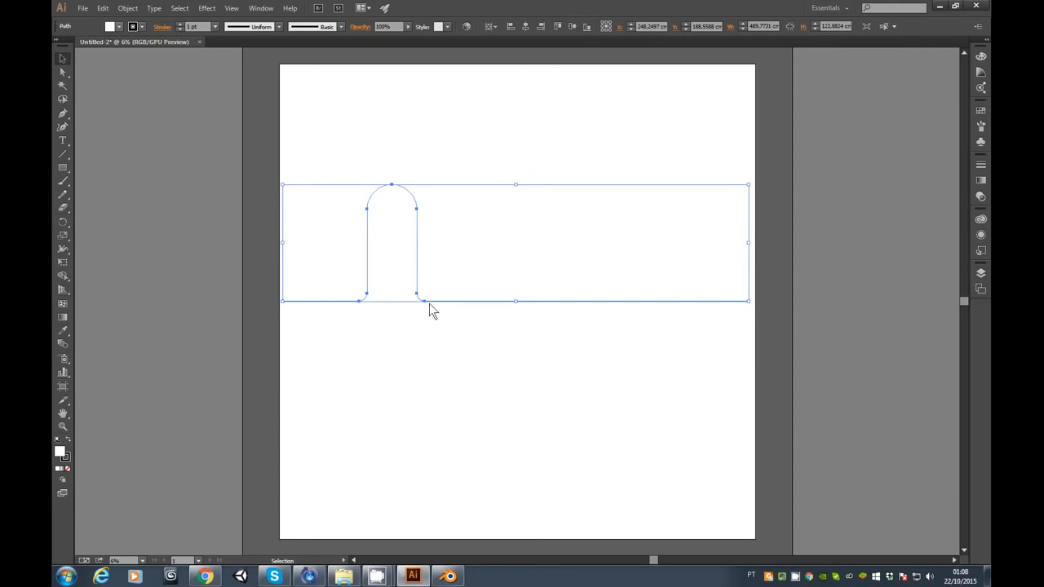
left_click(118, 28)
left_click(90, 46)
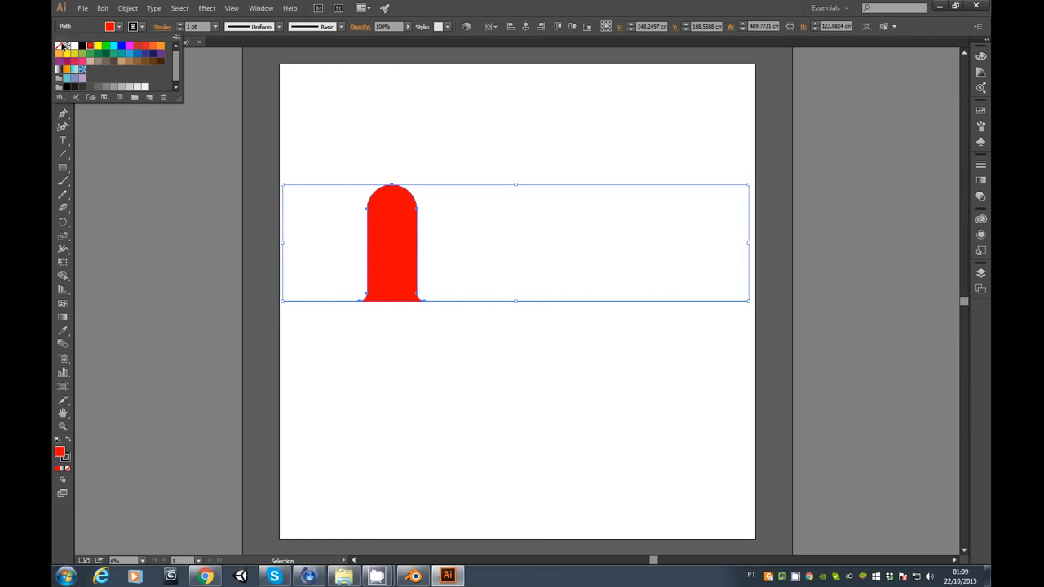
left_click(60, 47)
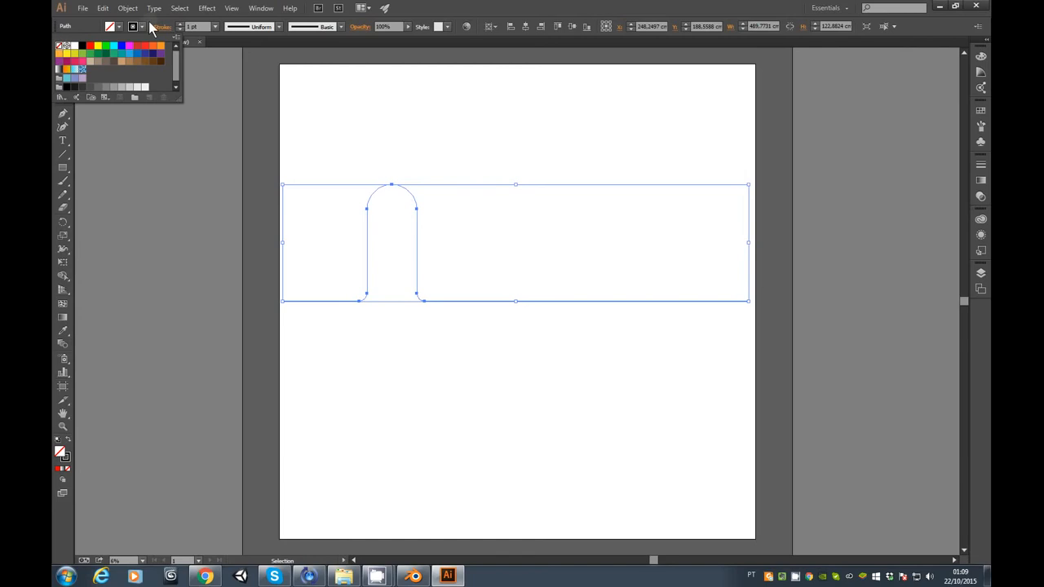
Set the path's stroke weight to 10 pt and deselect the path
left_click(191, 26)
left_click(189, 26)
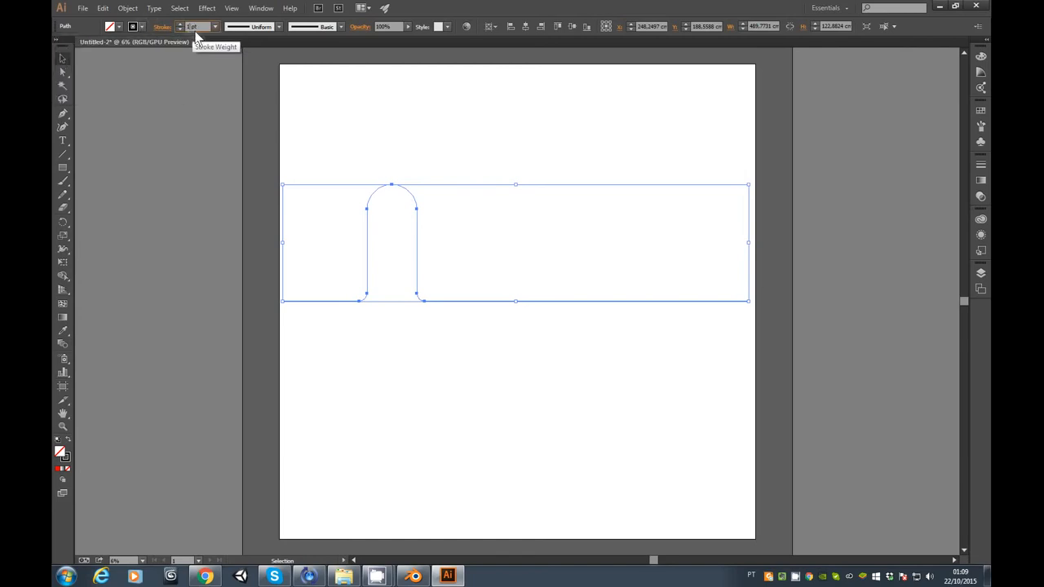
type("10")
key("Return")
left_click(398, 325)
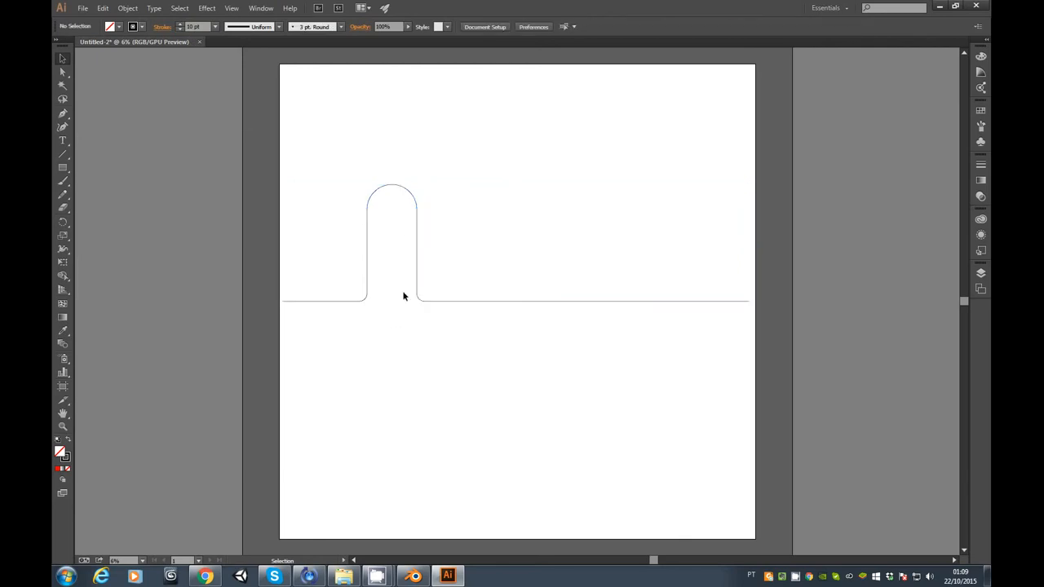
Show the document rulers
left_click(230, 9)
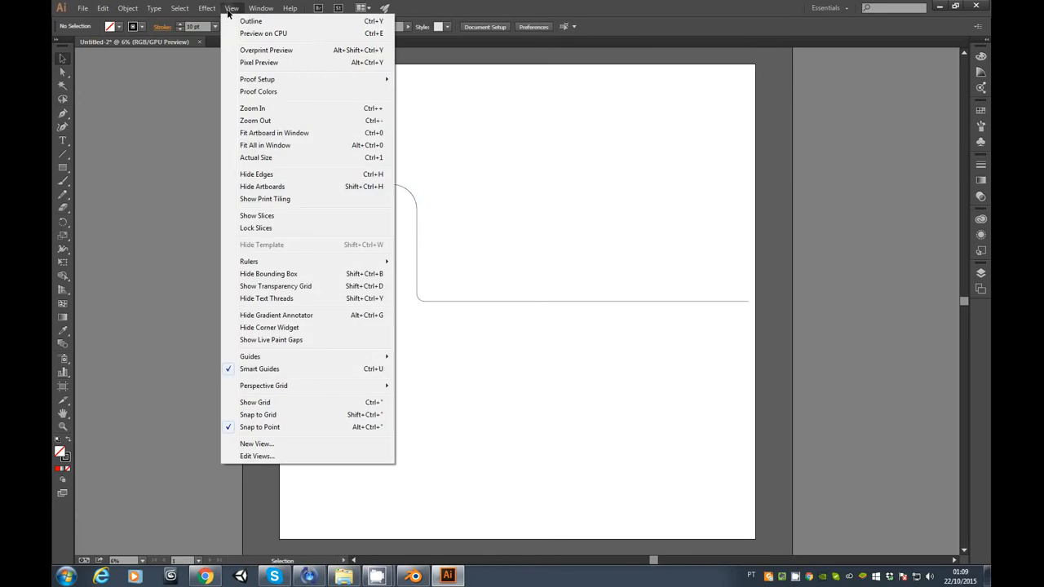
mouse_move(279, 262)
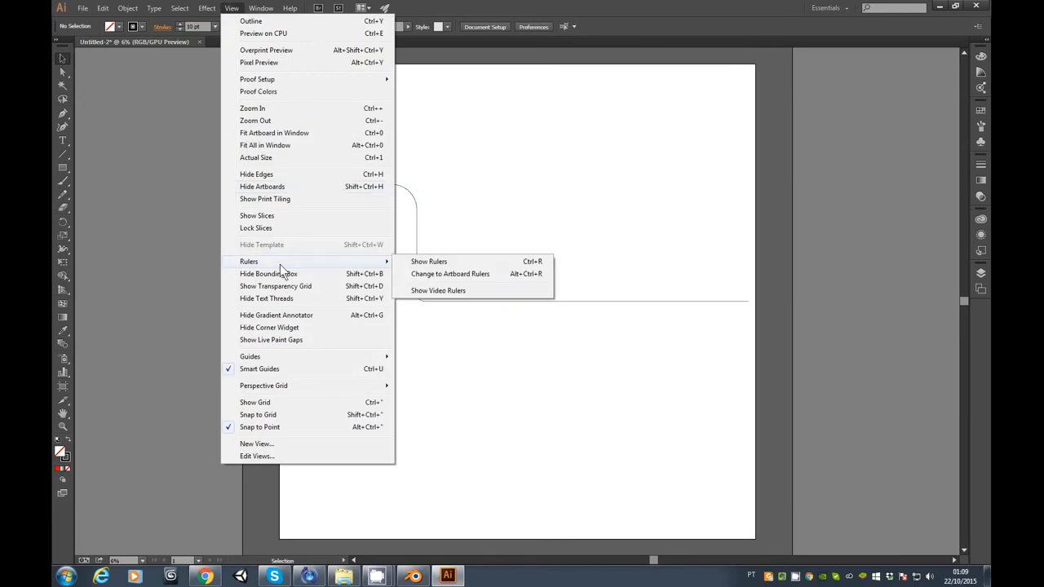
left_click(440, 262)
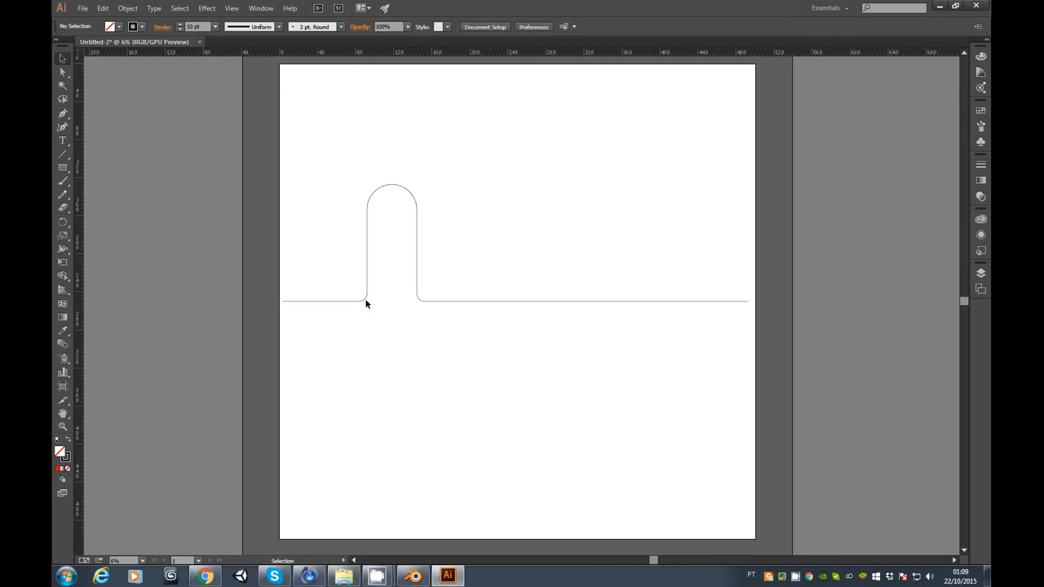
Move the path up so that its baseline lies on the artboard's upper edge
left_click(366, 301)
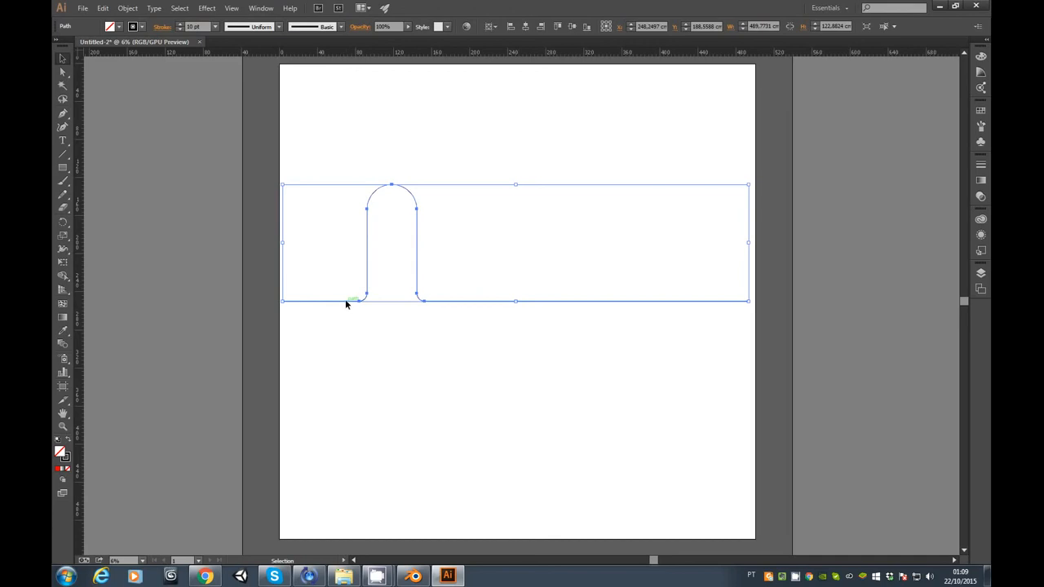
left_click_drag(345, 299, 340, 64)
scroll(447, 173, "up", 4)
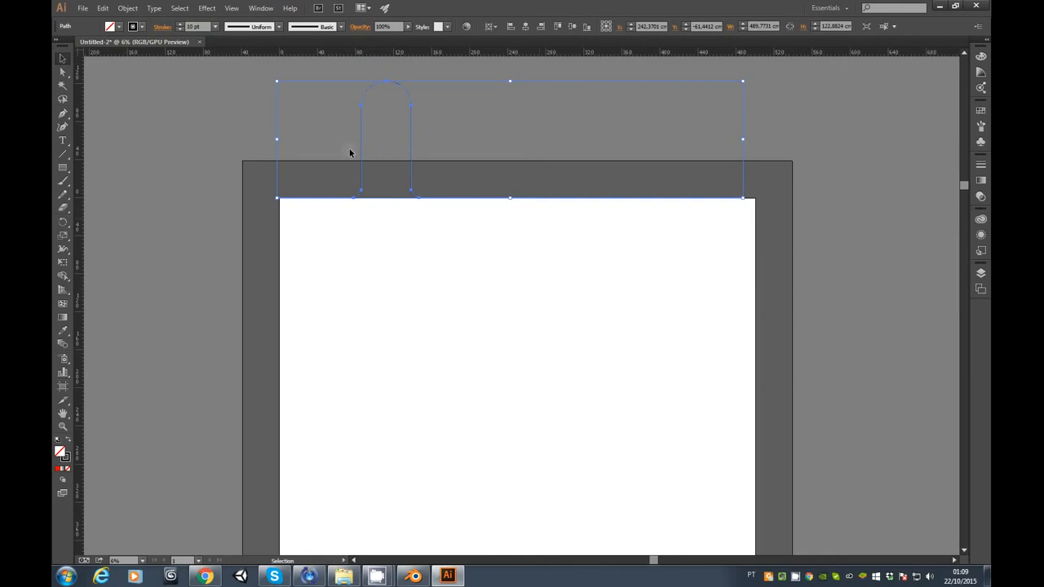
Save the document in SVG format over the existing base_modelo file in the Sinalização folder, using the SVG 1.1 profile
left_click(83, 9)
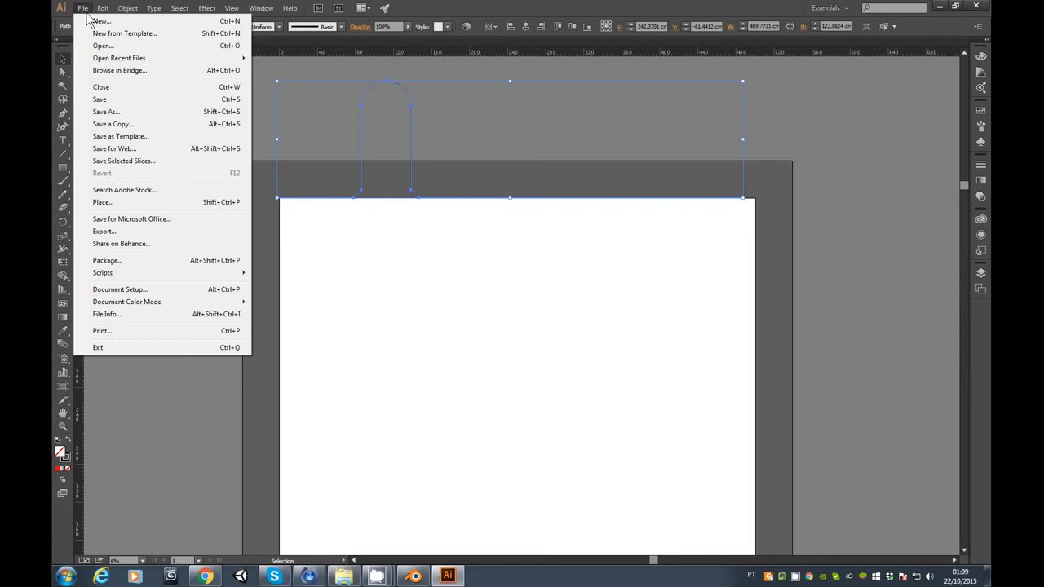
left_click(113, 112)
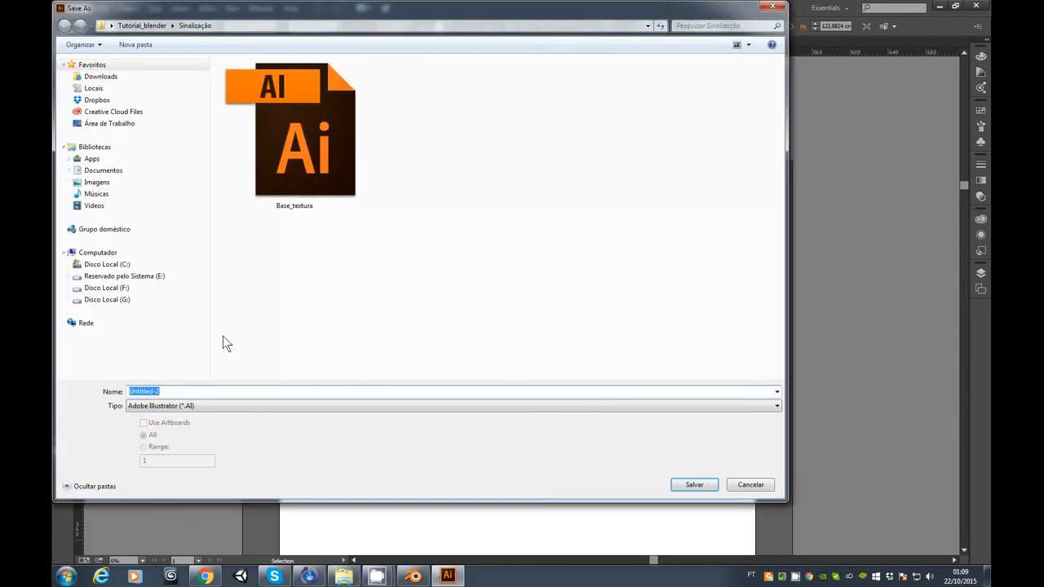
left_click(192, 405)
left_click(175, 450)
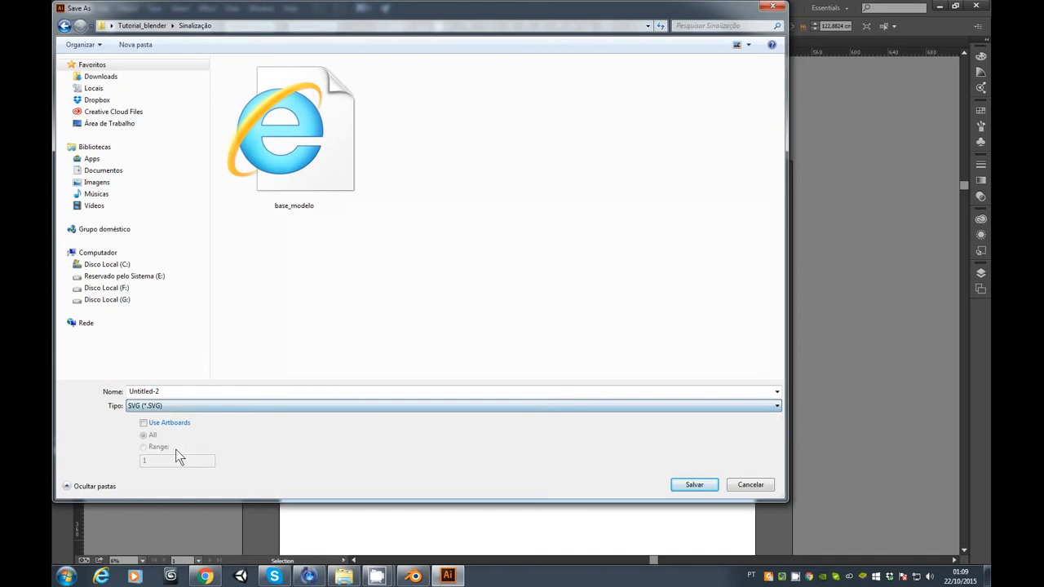
left_click(332, 154)
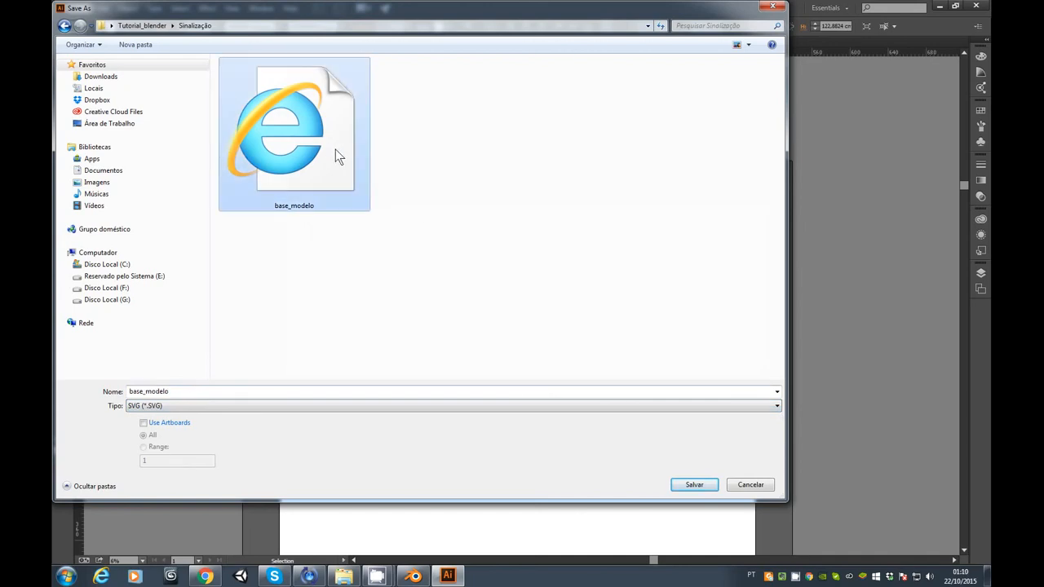
left_click(694, 485)
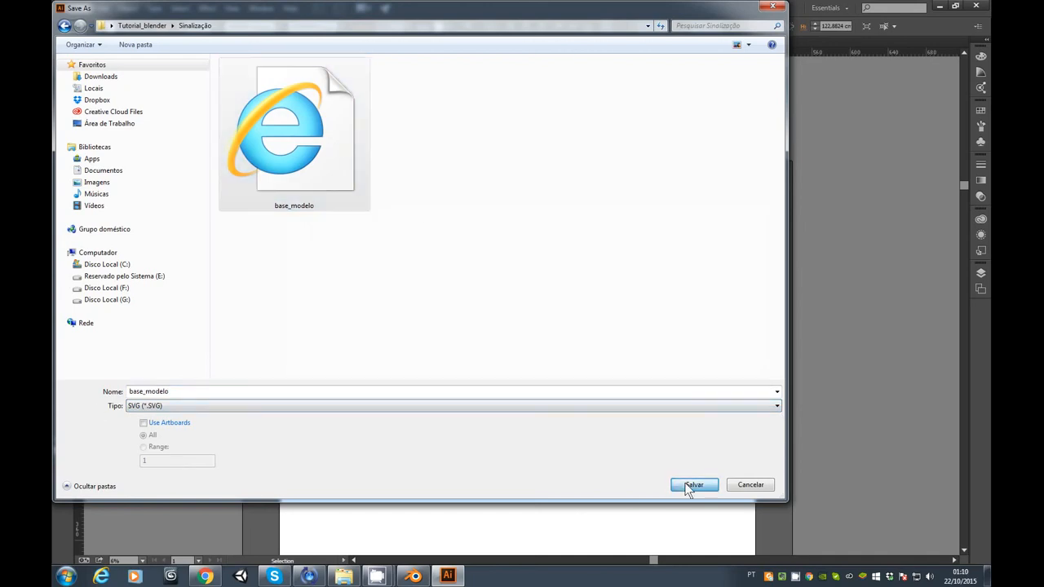
left_click(584, 334)
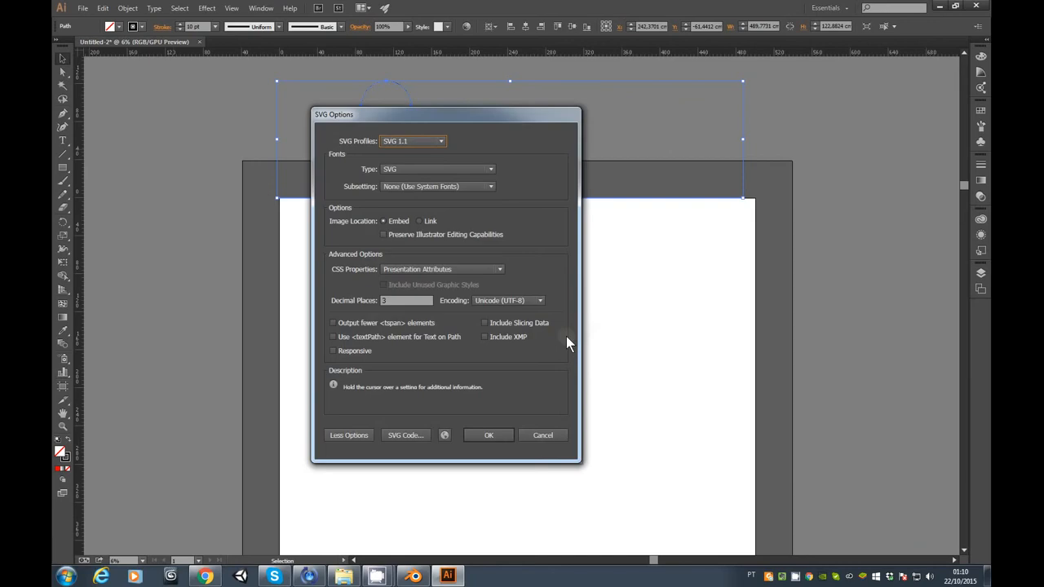
left_click_drag(443, 121, 466, 108)
mouse_move(410, 135)
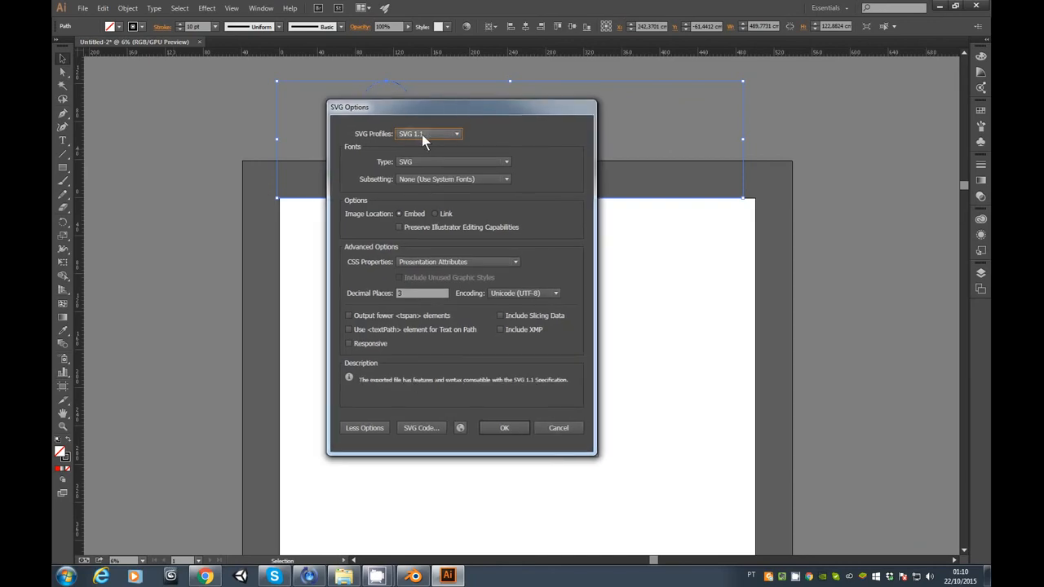
mouse_move(430, 267)
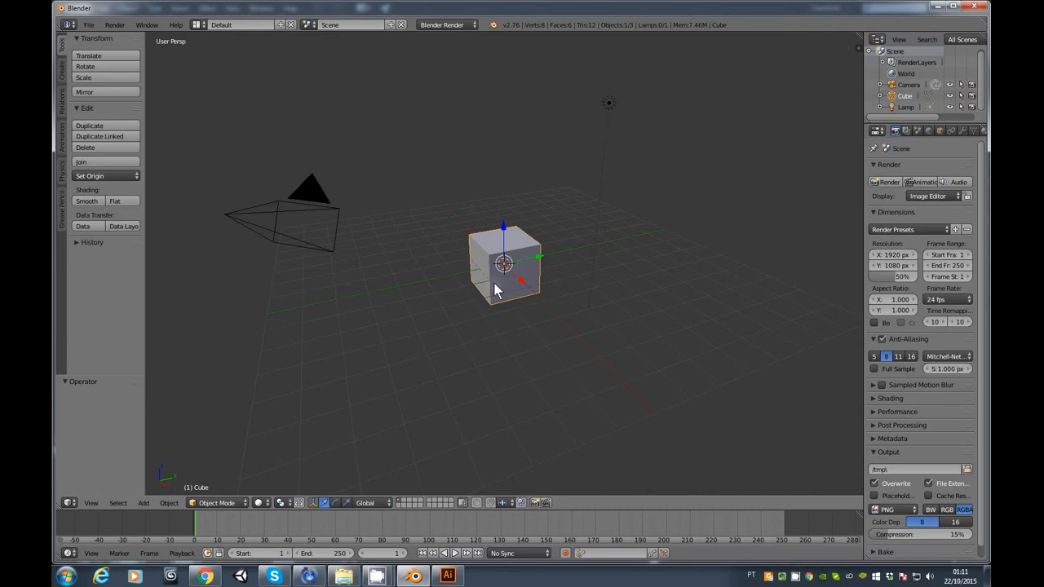
Switch to Blender and delete the default cube from the scene
left_click(514, 261)
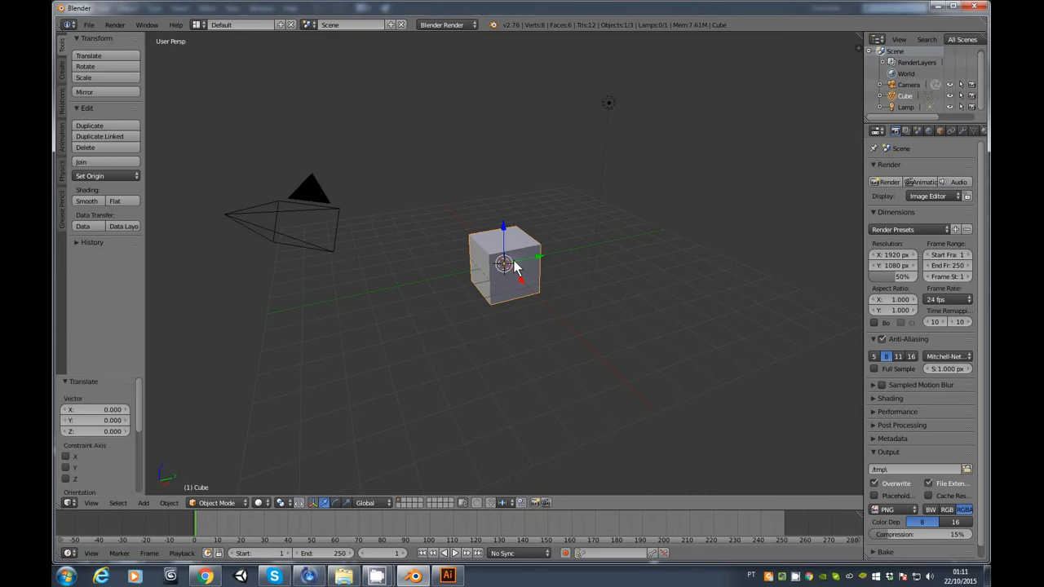
key("x")
left_click(507, 264)
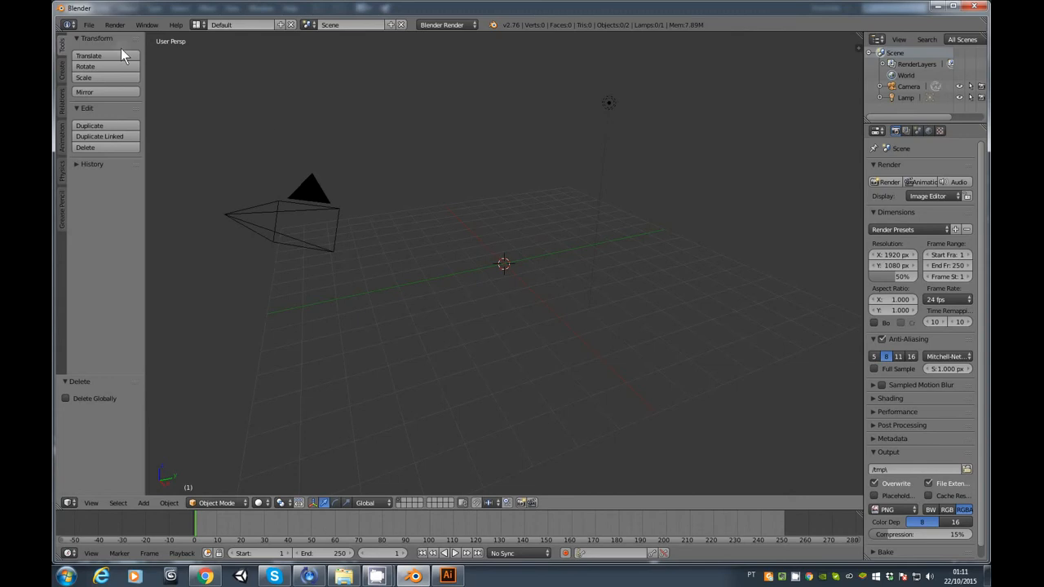
Check the compute device in the system section of the user preferences
left_click(91, 24)
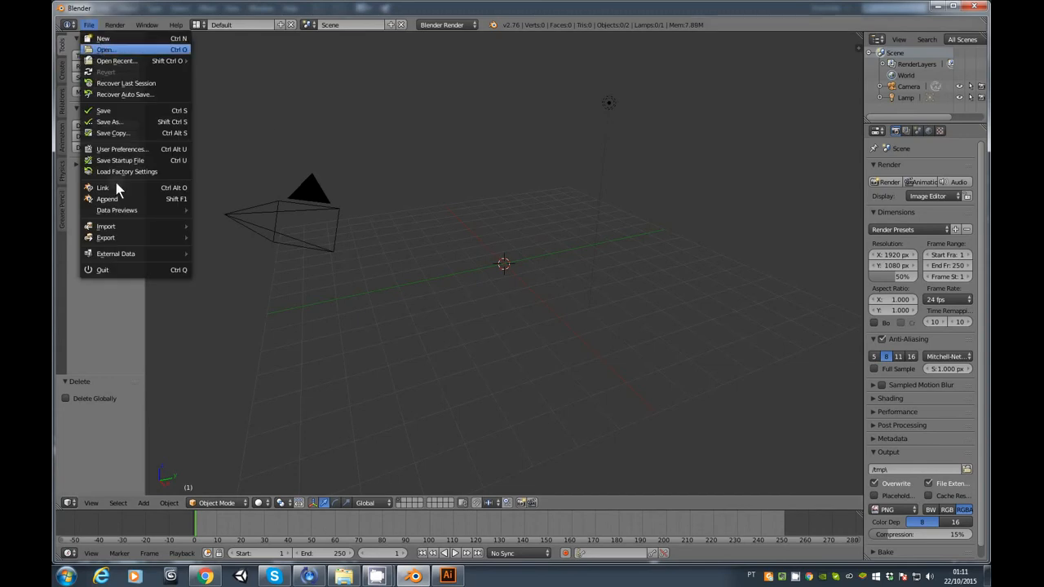
left_click(122, 149)
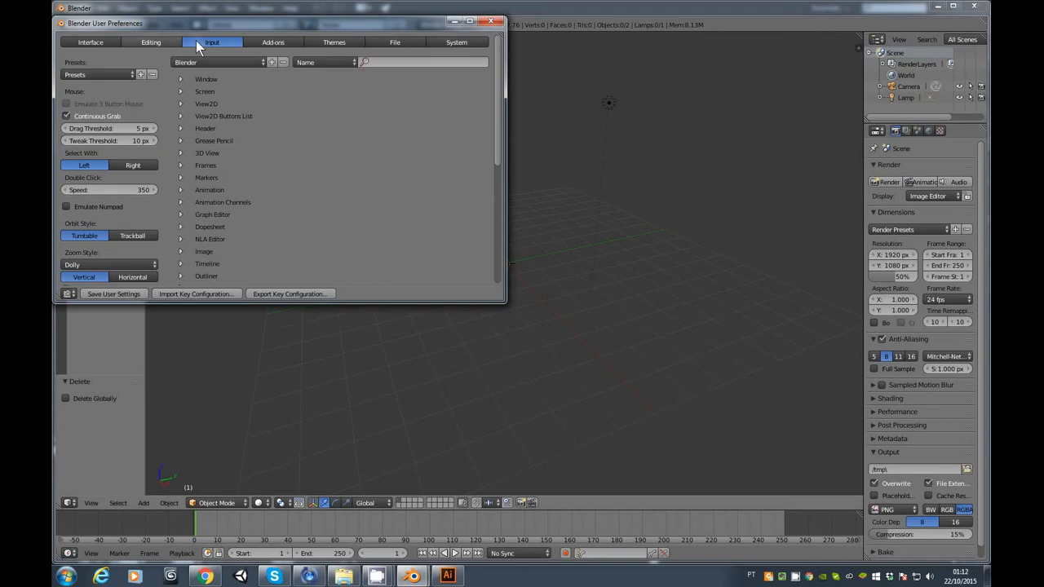
left_click(447, 43)
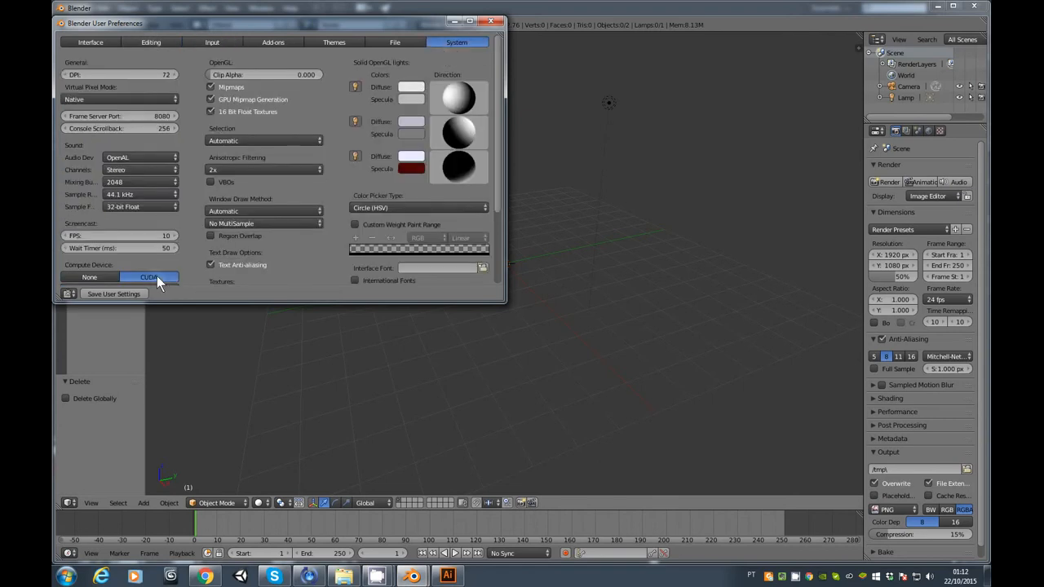
left_click(490, 20)
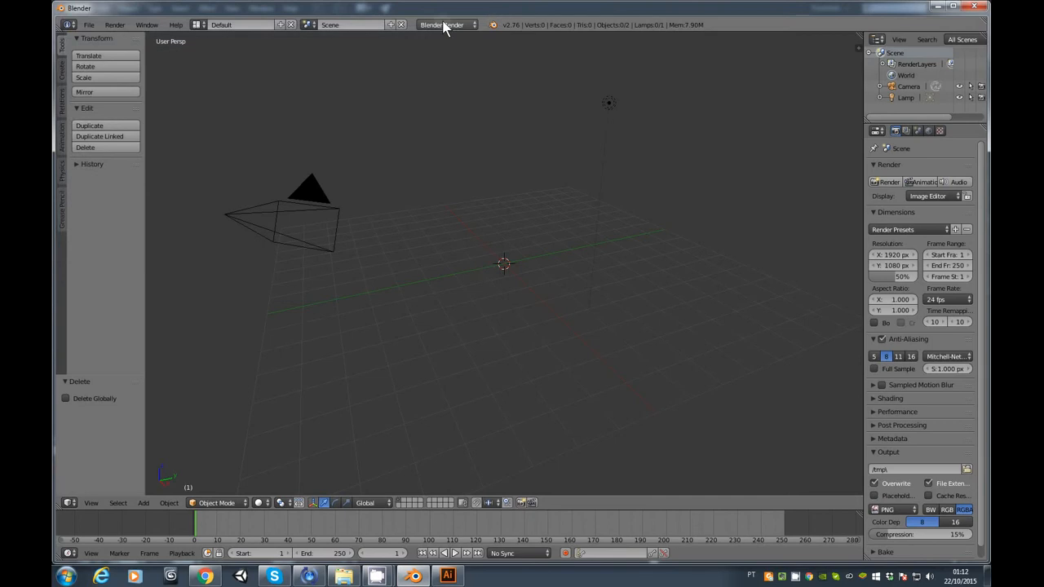
Set the render engine to Cycles Render with GPU Compute as the device, and widen the properties area
left_click(442, 25)
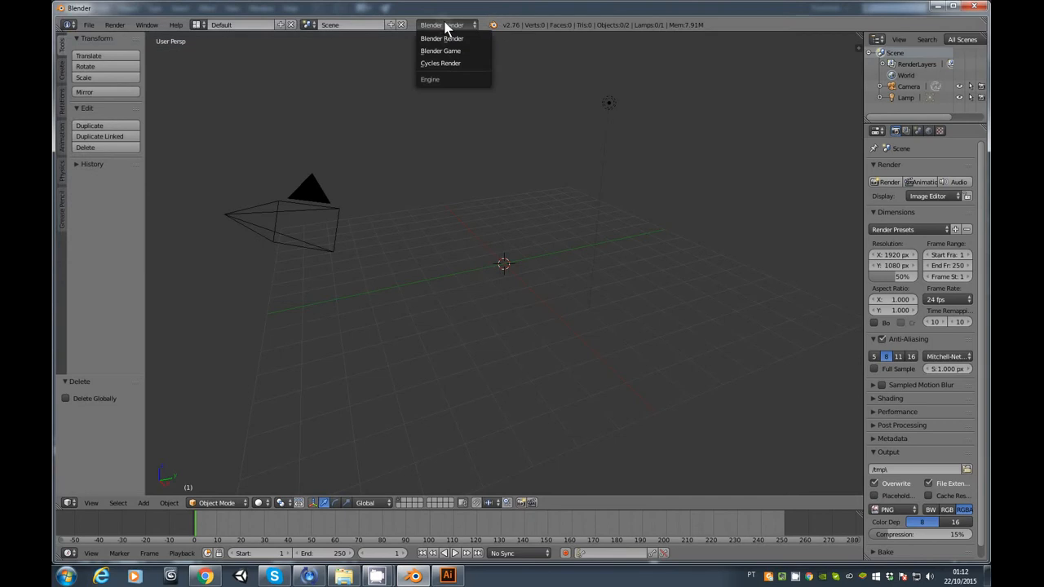
left_click(453, 65)
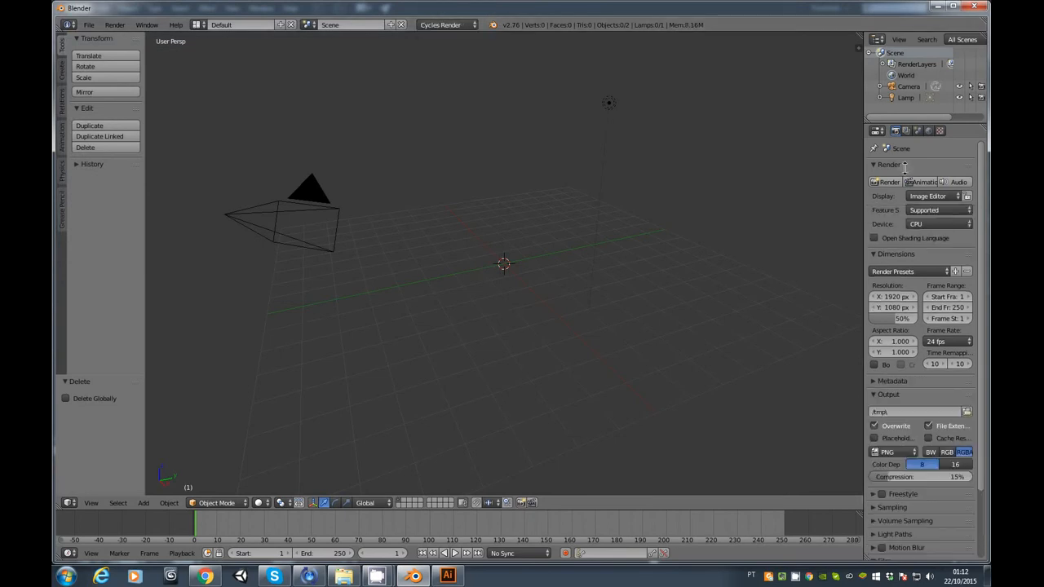
left_click(921, 224)
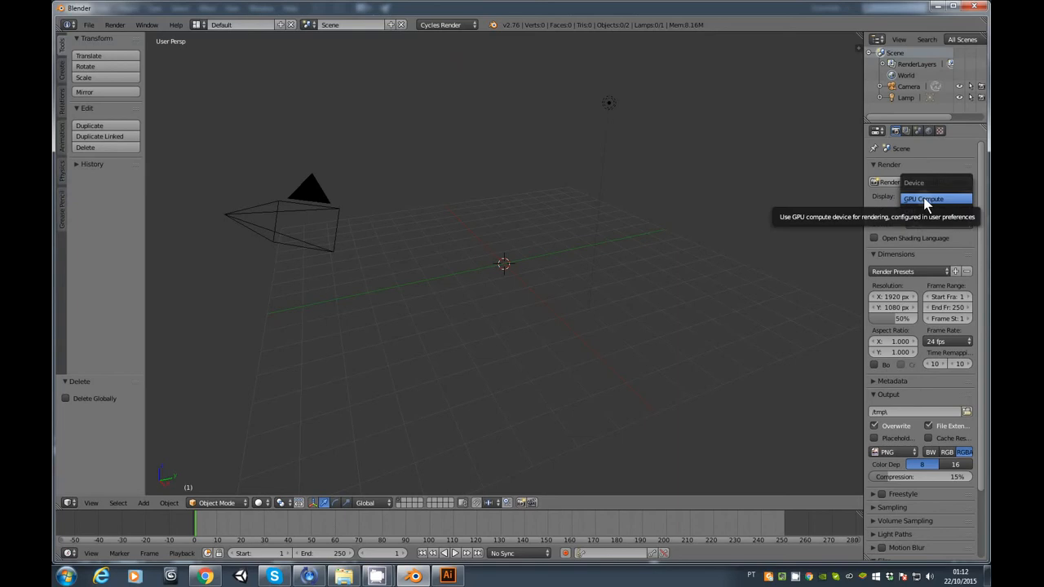
left_click(925, 200)
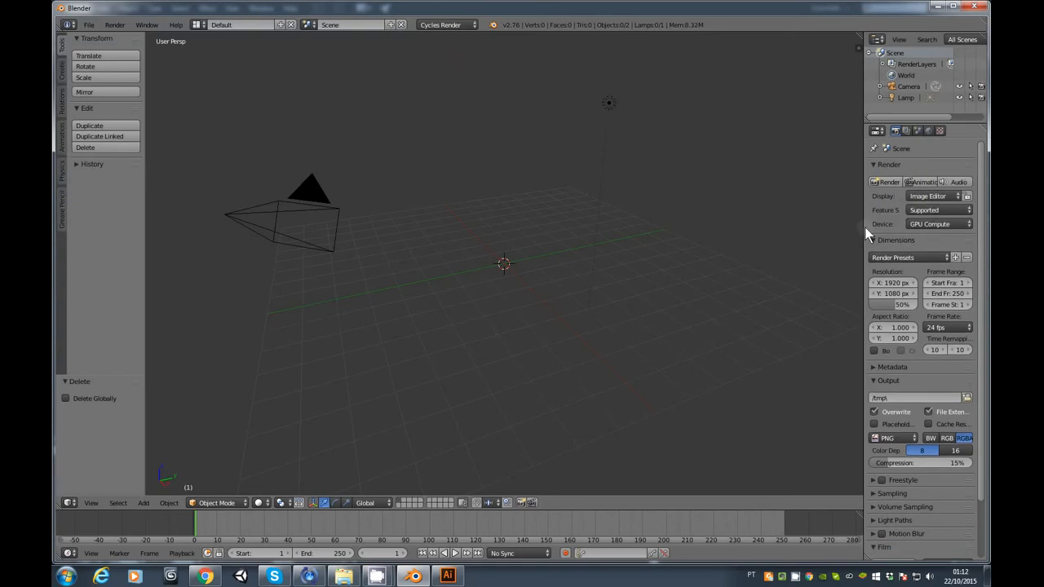
left_click_drag(863, 227, 810, 230)
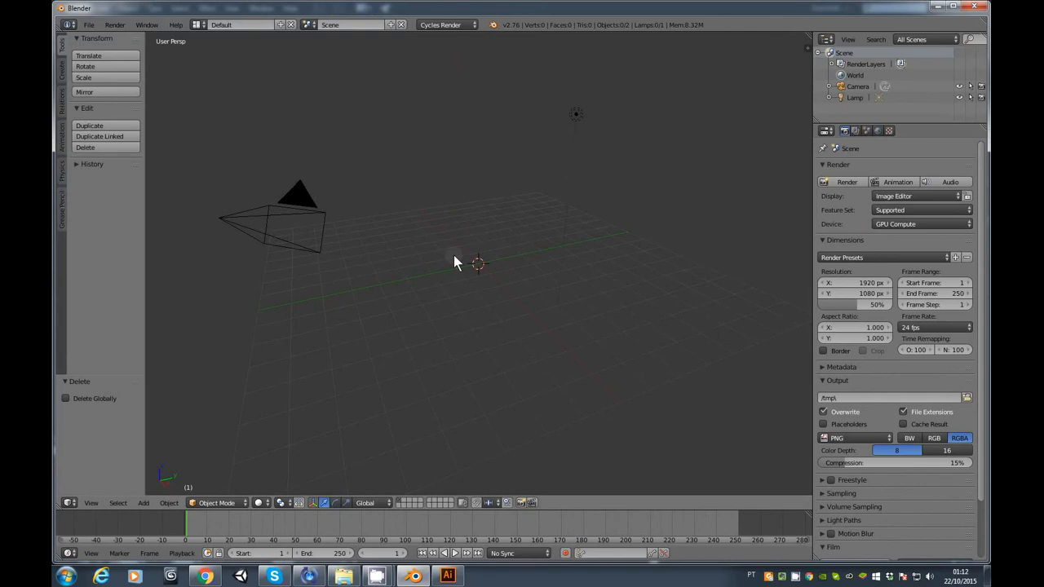
Import base_modelo.svg from the Sinalização folder as Scalable Vector Graphics
left_click(87, 25)
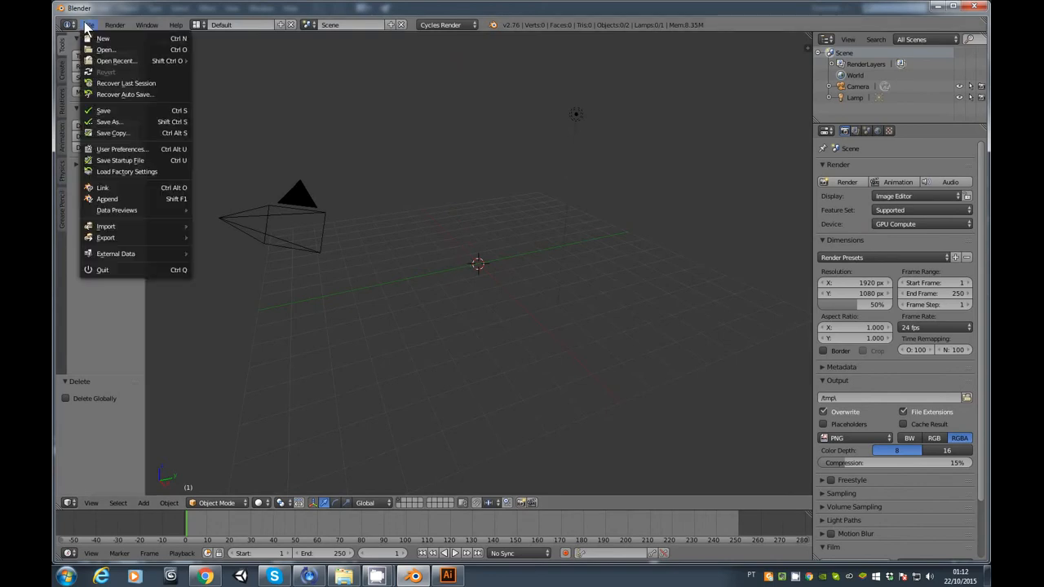
mouse_move(117, 228)
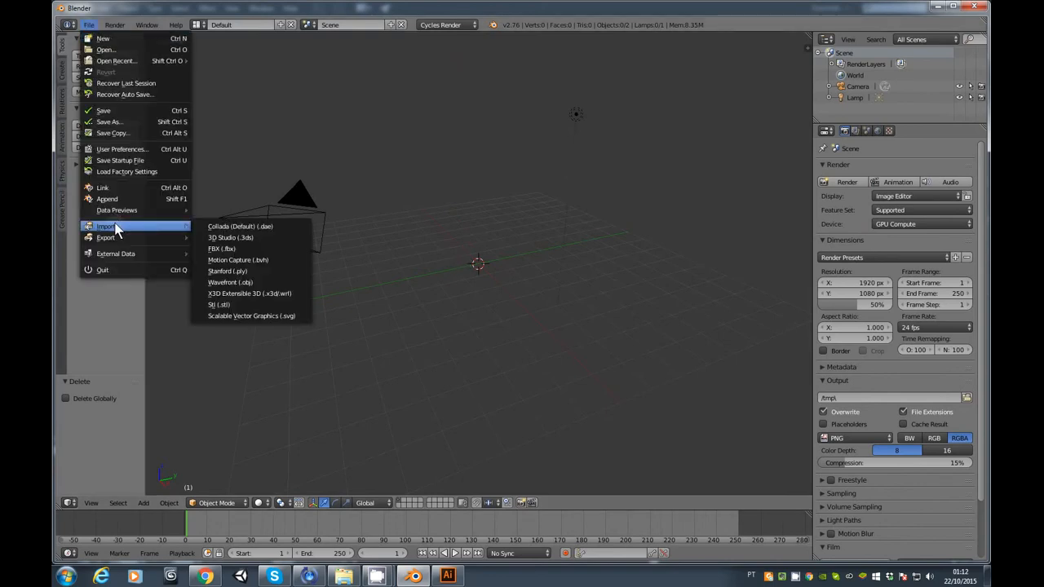
left_click(253, 316)
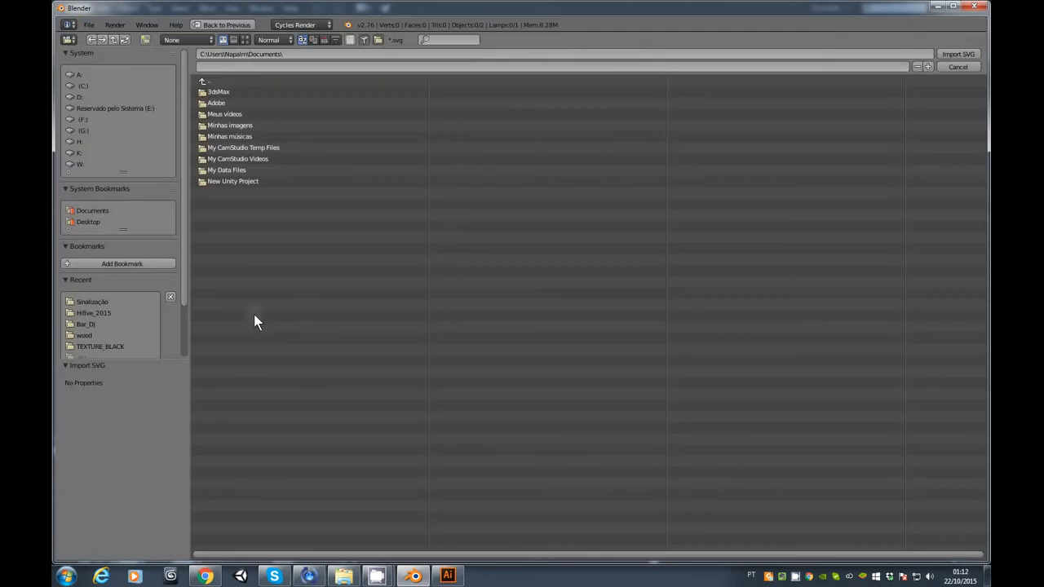
left_click(91, 302)
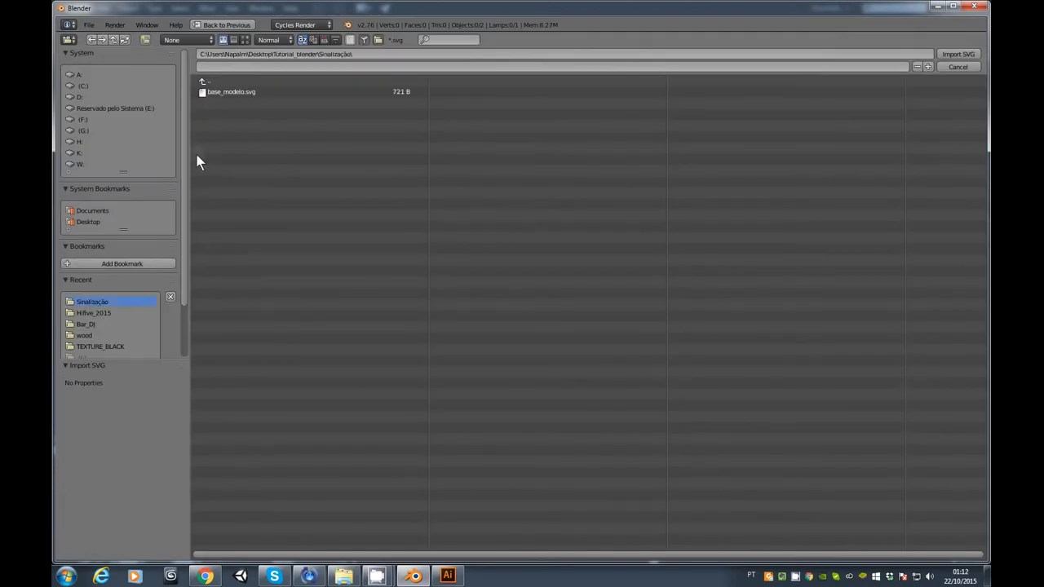
left_click(227, 93)
left_click(946, 54)
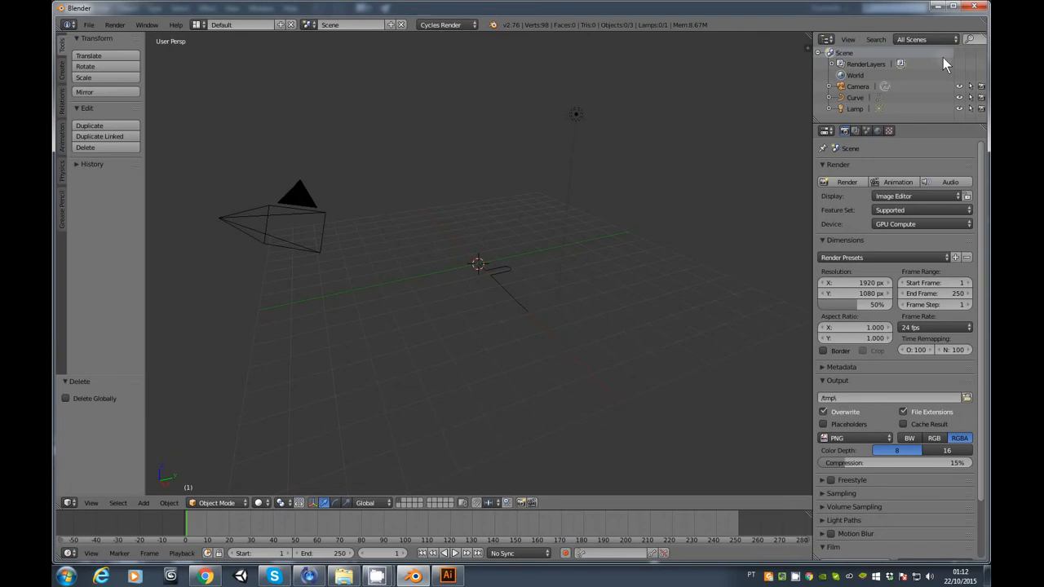
Select the imported curve and set its extrude value to 1 in the curve geometry settings
scroll(447, 298, "down", 3)
right_click(505, 289)
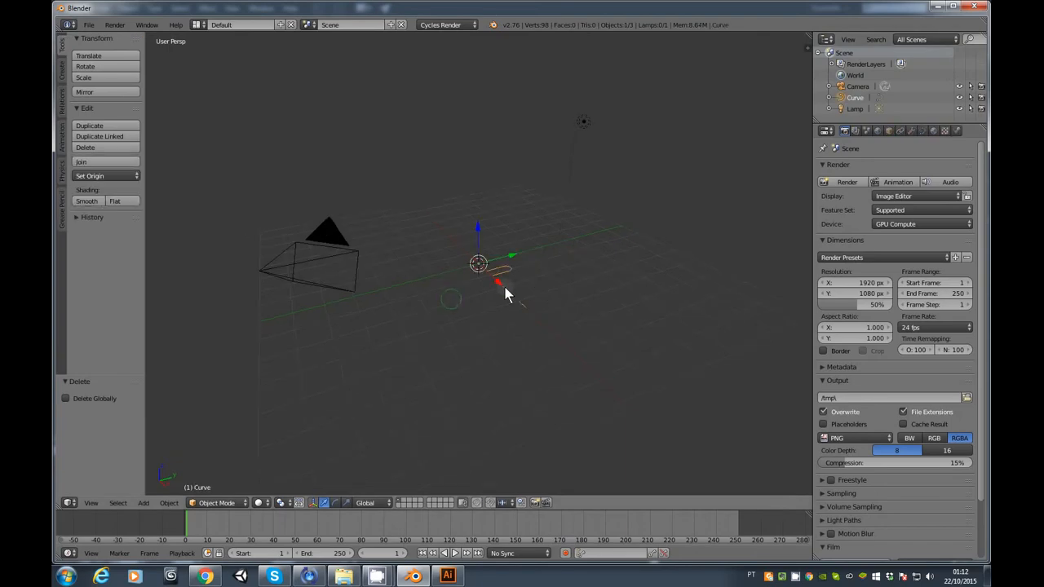
scroll(485, 291, "up", 3)
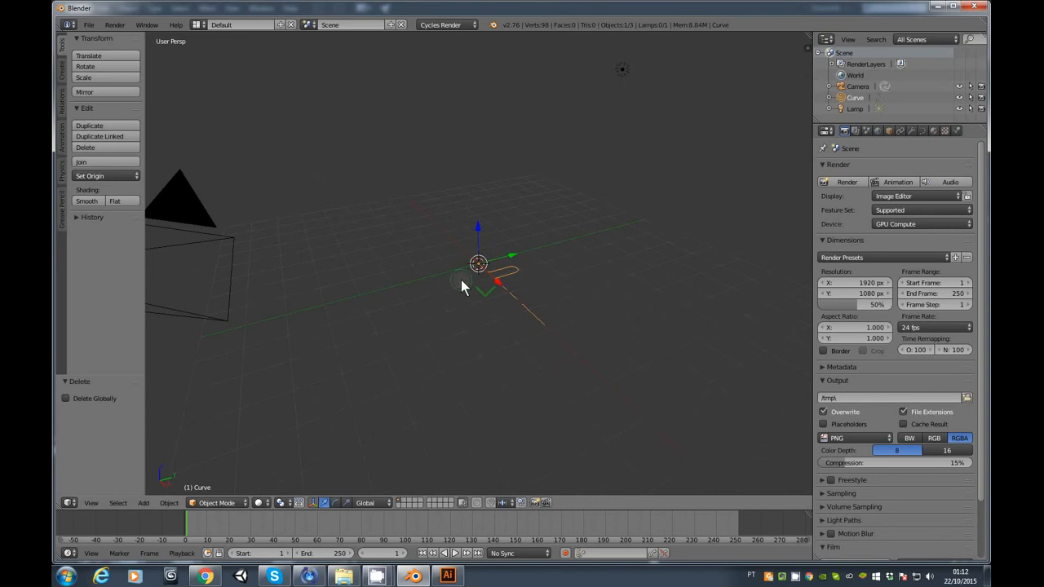
middle_click_drag(462, 285, 598, 296)
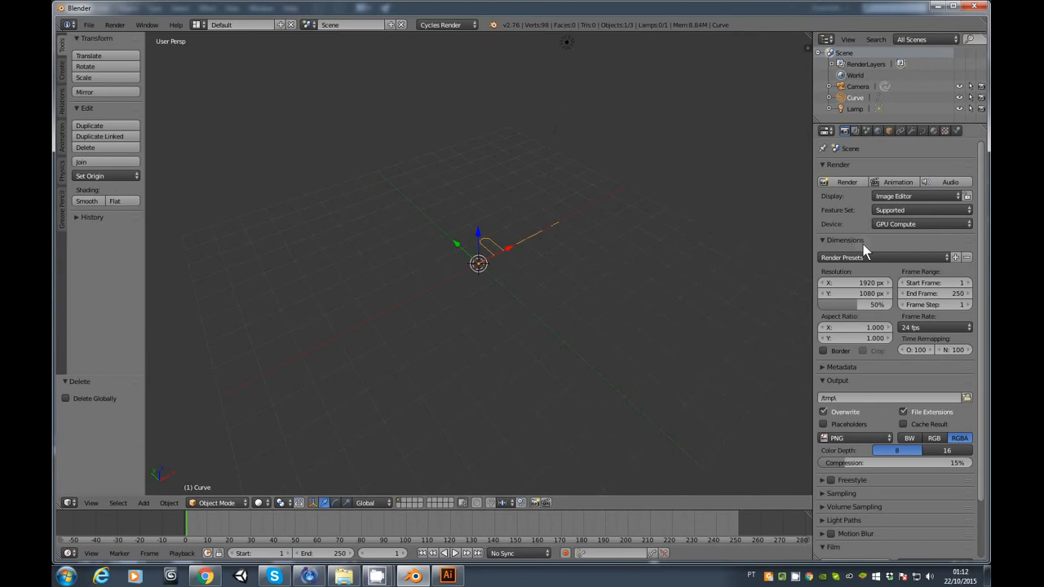
left_click(923, 131)
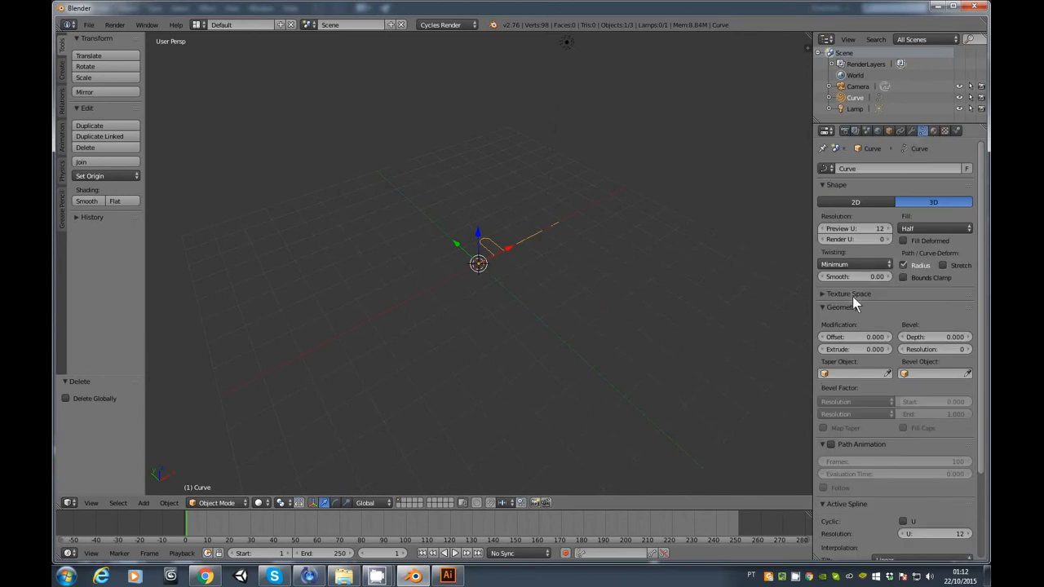
left_click(868, 346)
type("0.0")
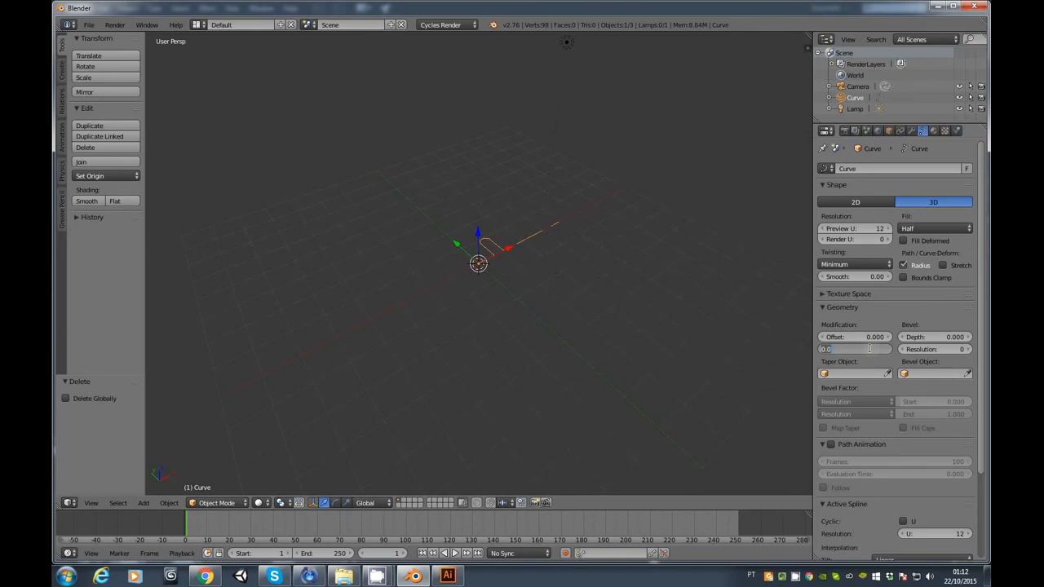
key("BackSpace")
key("BackSpace")
key("BackSpace")
type("1")
key("Return")
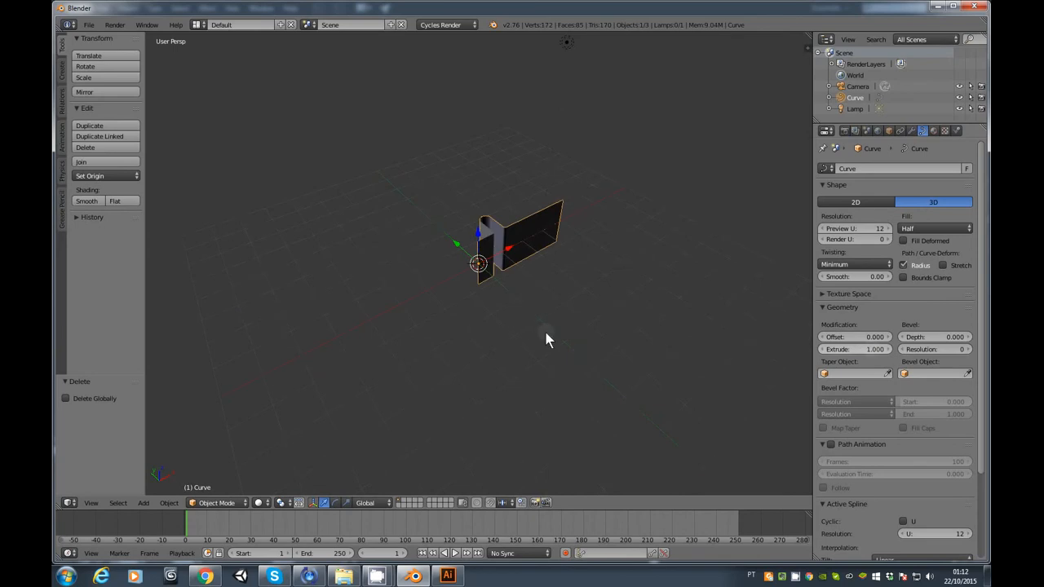
Set the curve's extrude value to 0.6
middle_click_drag(546, 341, 450, 308)
left_click(867, 347)
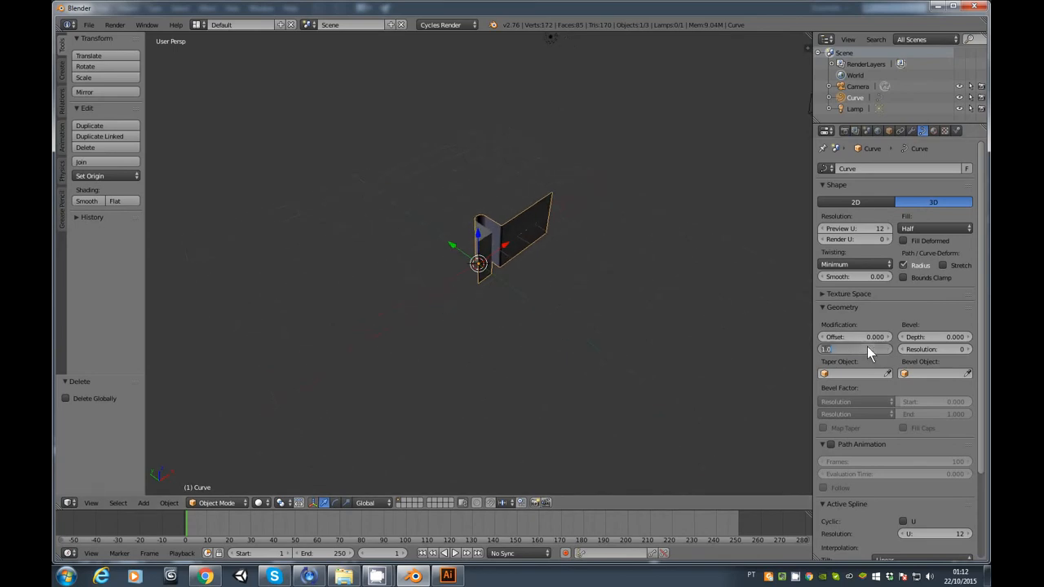
type("0.6")
key("Return")
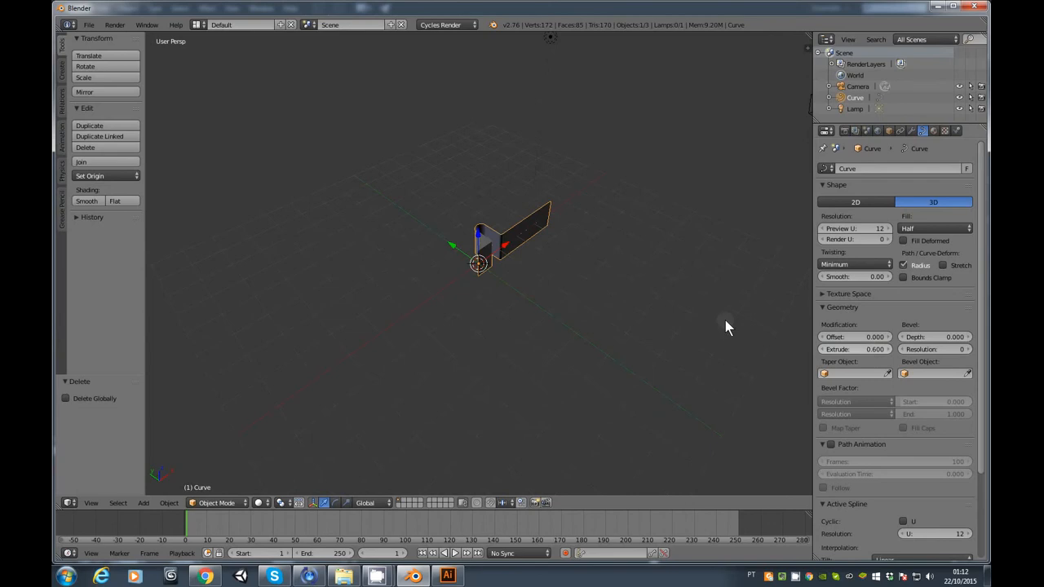
Set the curve's extrude value to 0.5 and inspect the extruded shape up close
middle_click_drag(725, 320, 716, 225)
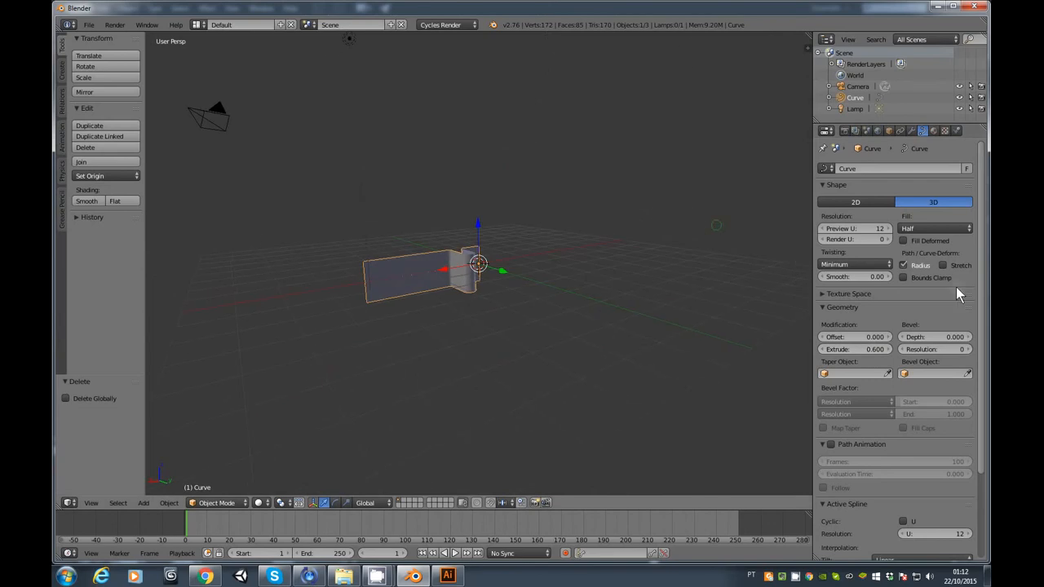
left_click(860, 349)
type("0.4")
key("Return")
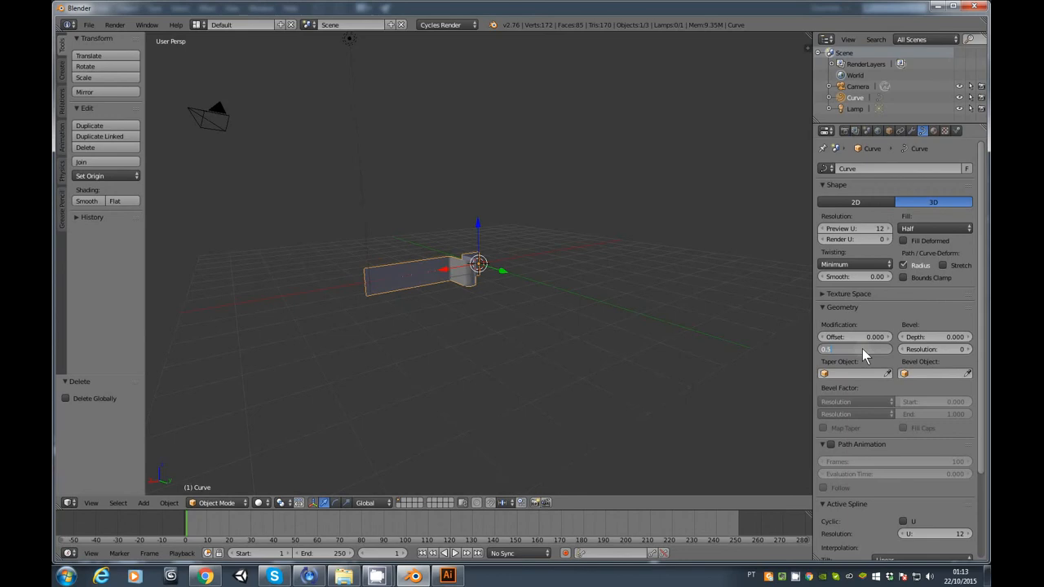
scroll(862, 348, "up", 1, "ctrl")
scroll(489, 295, "up", 4)
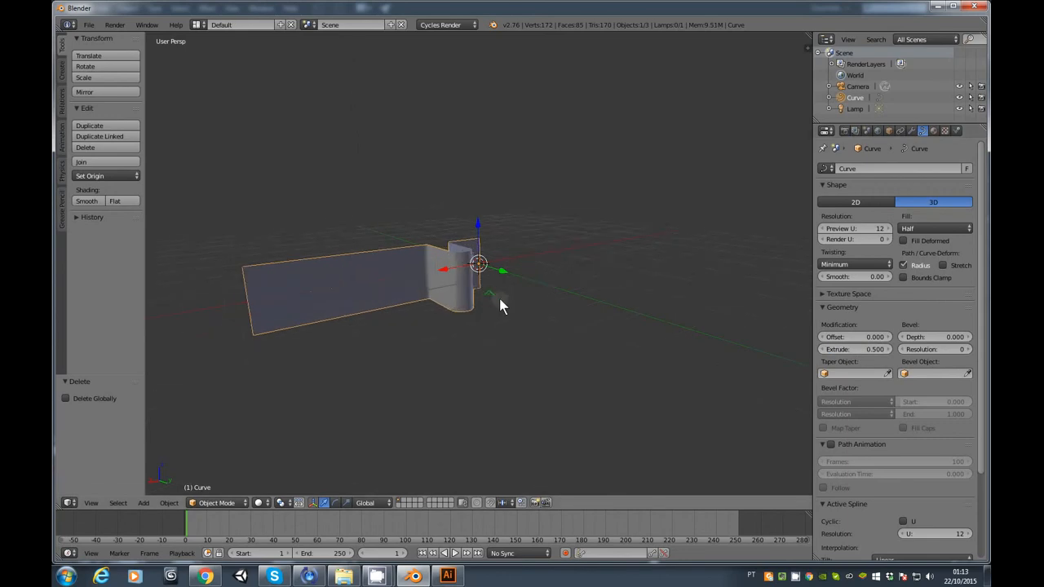
Convert the extruded curve into a mesh
scroll(510, 301, "up", 4)
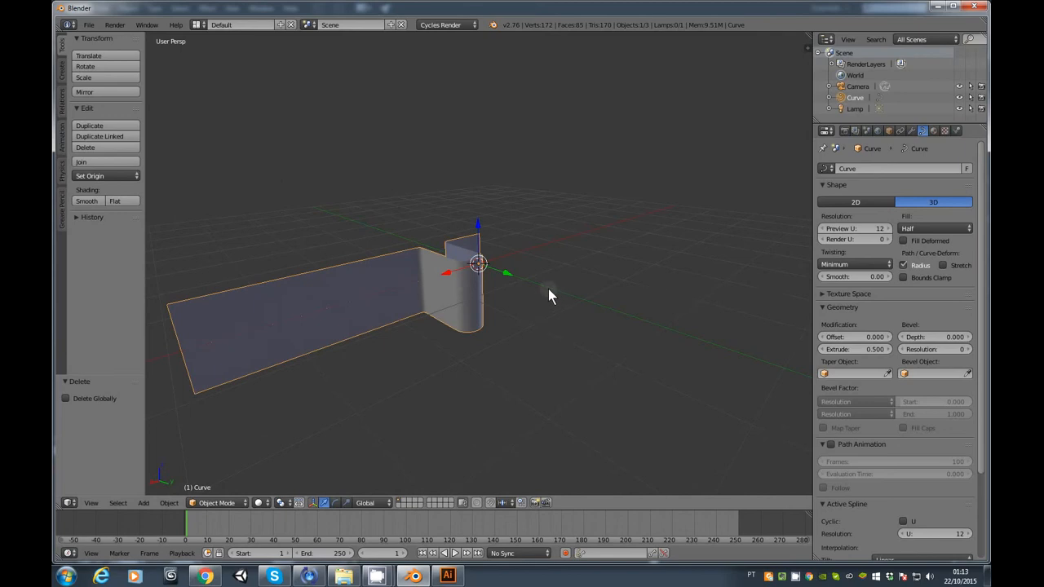
middle_click_drag(482, 291, 480, 311)
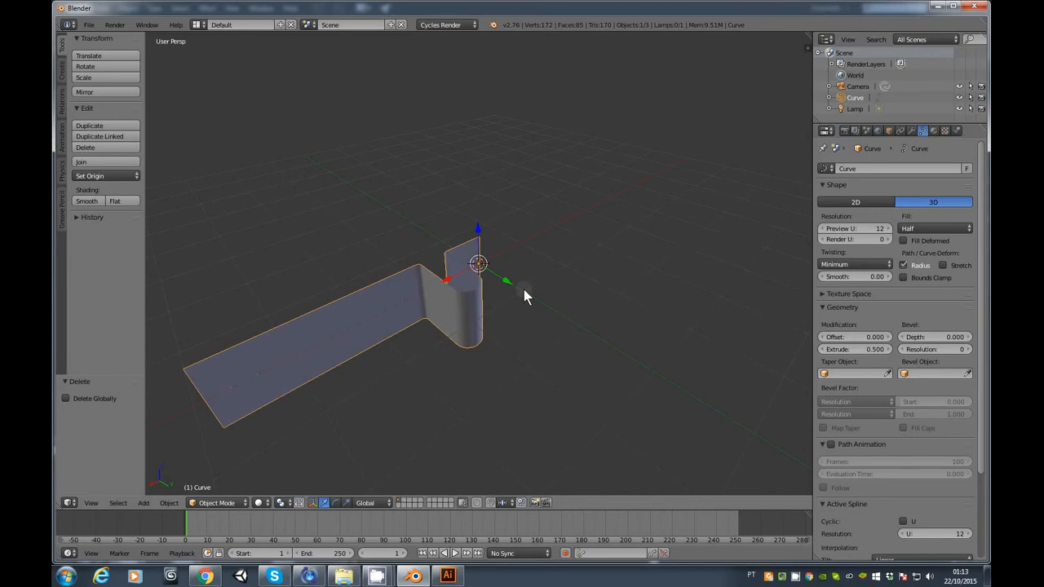
left_click(169, 503)
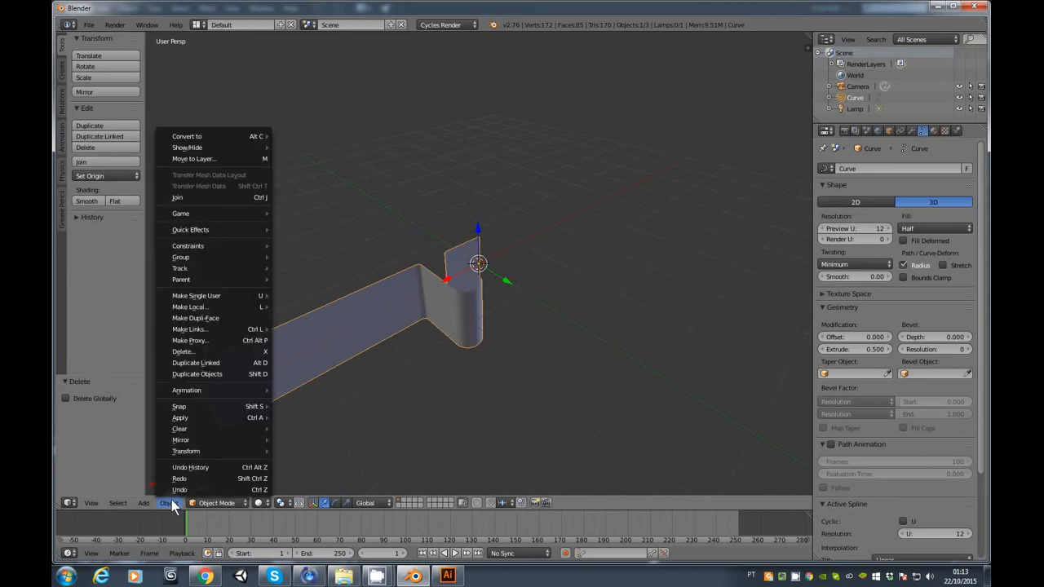
mouse_move(203, 136)
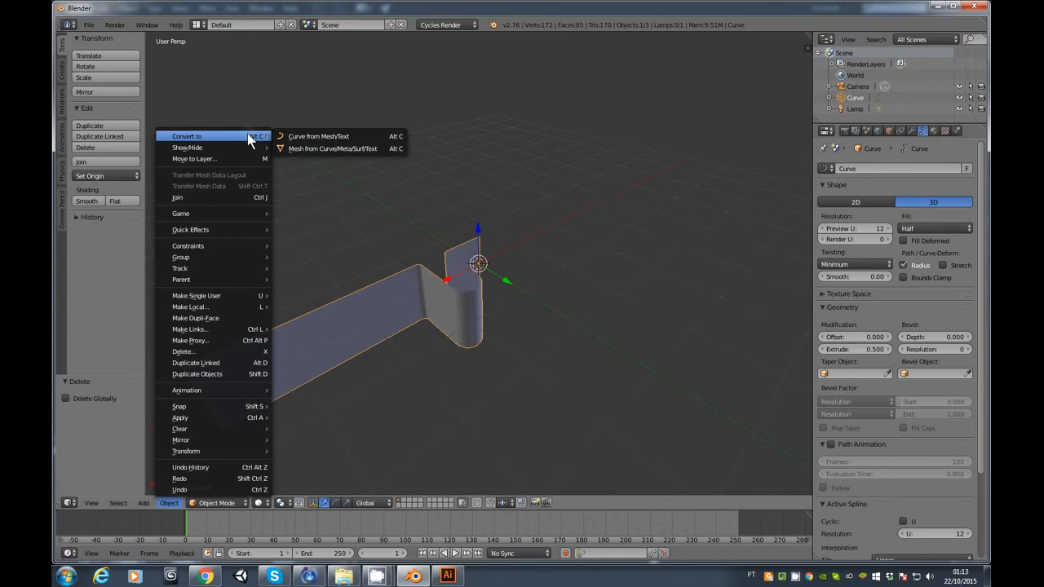
left_click(341, 149)
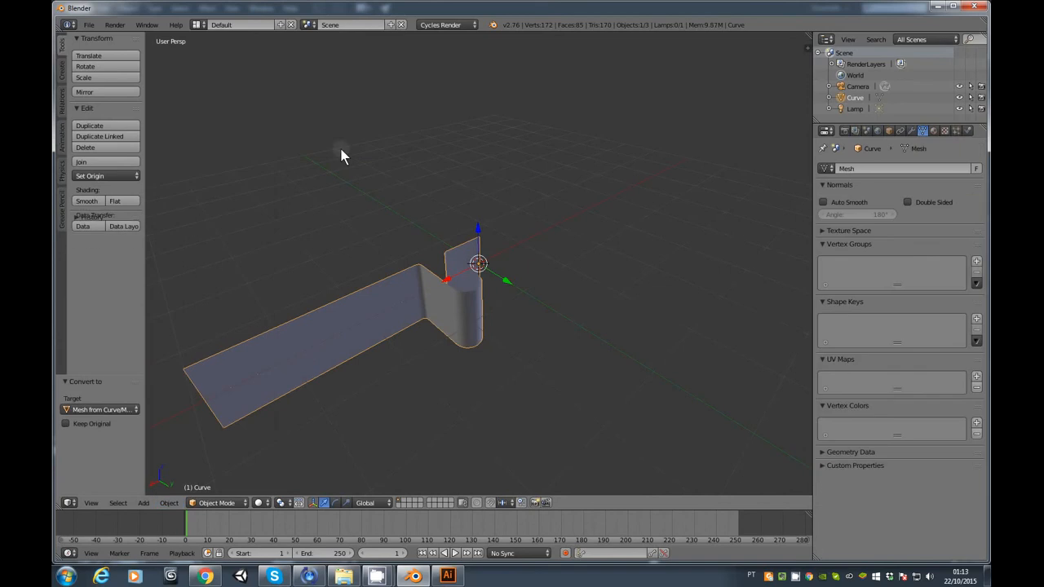
Check the converted mesh's faces in Edit Mode and enlarge the timeline area to about half the window height
left_click(233, 501)
left_click(231, 483)
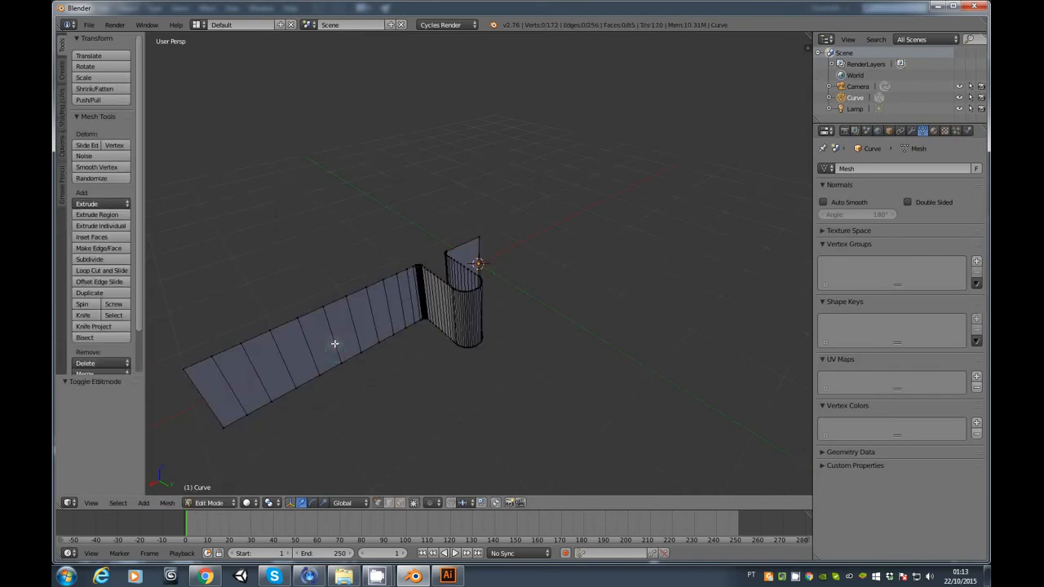
middle_click_drag(334, 343, 346, 314)
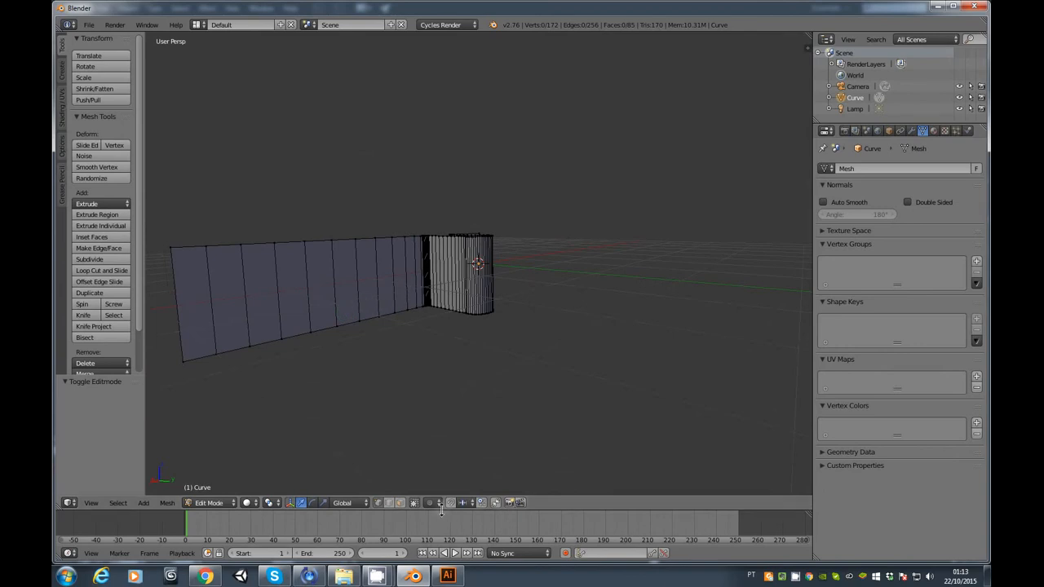
left_click_drag(442, 511, 450, 324)
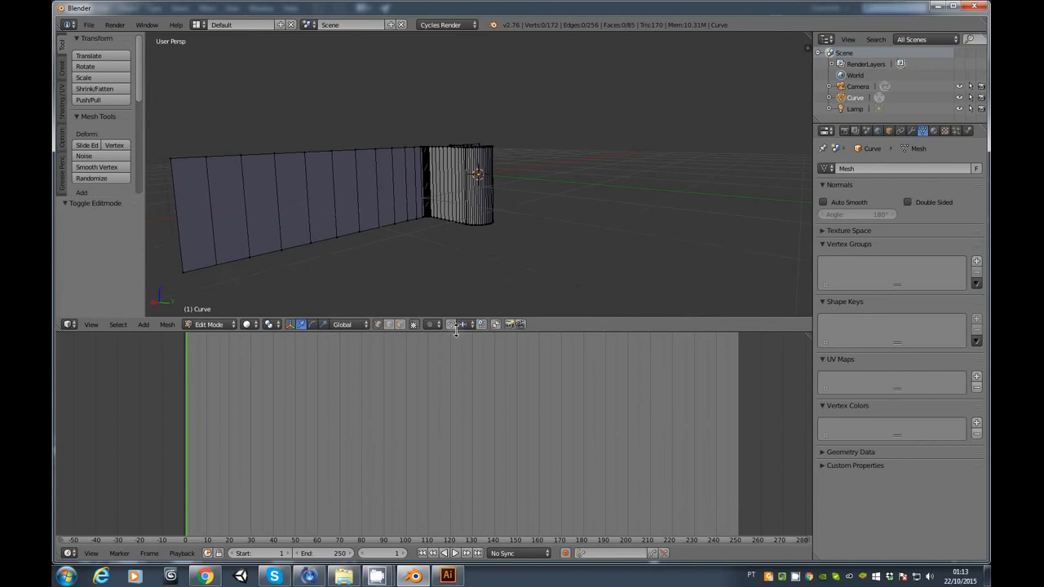
key("Tab")
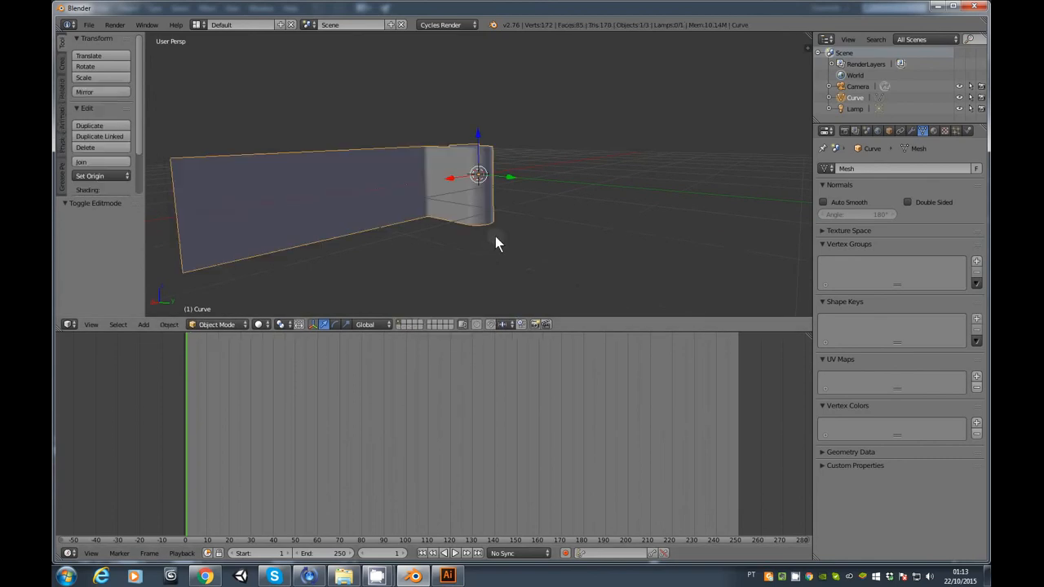
Add a new material to the mesh and name it sinaliza
left_click(933, 131)
left_click(863, 205)
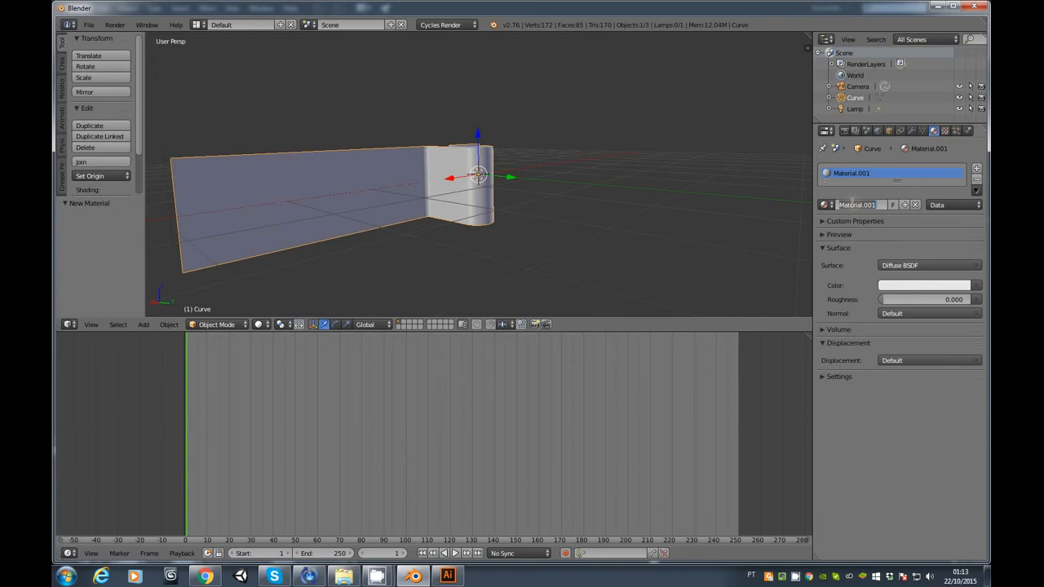
key("BackSpace")
type("silver")
Use Textura_Toilet.jpg from the Sinalização folder as an Image Texture for the material's diffuse color
left_click(977, 284)
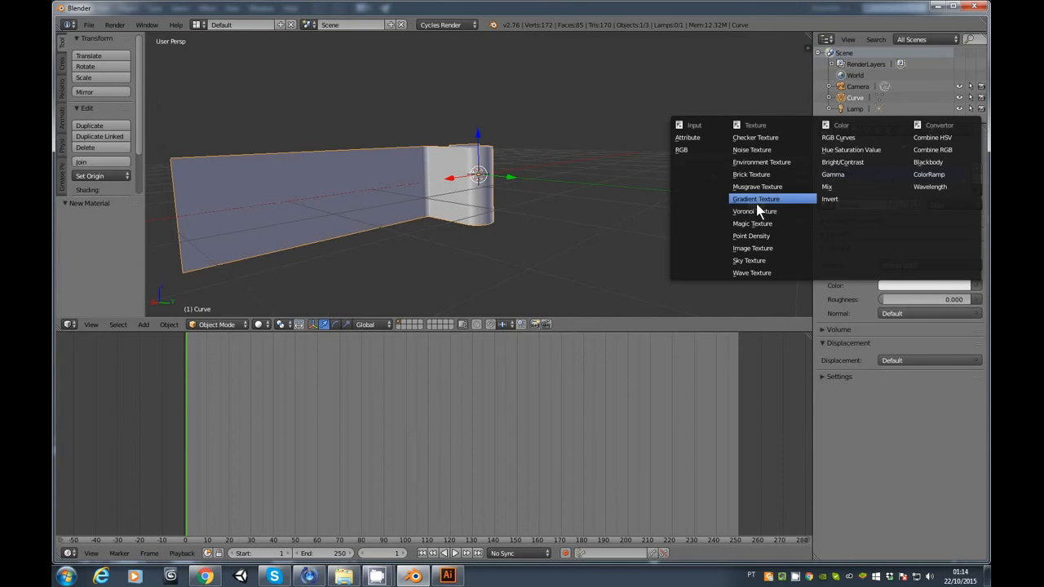
left_click(755, 248)
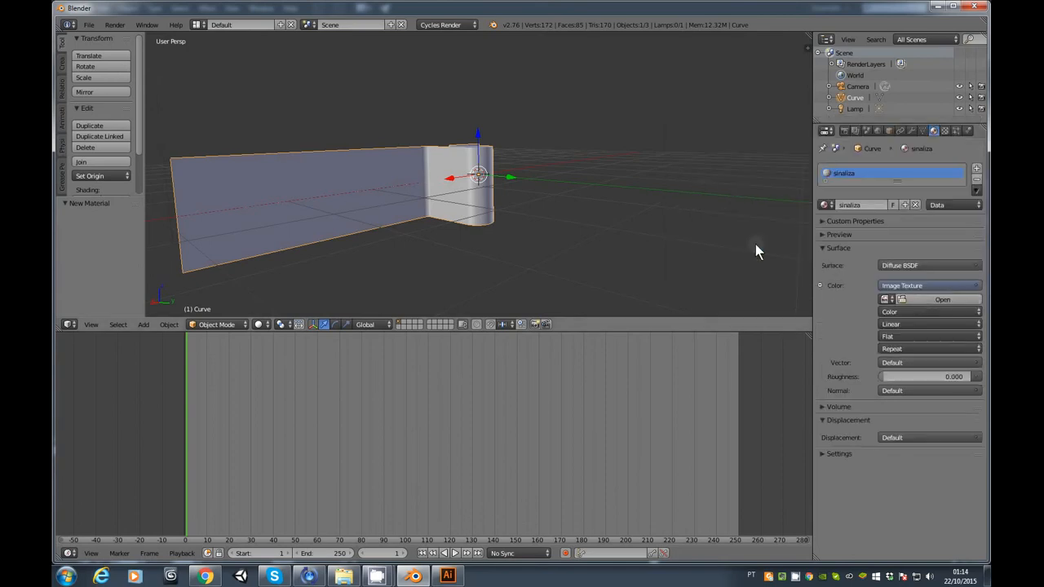
left_click(923, 301)
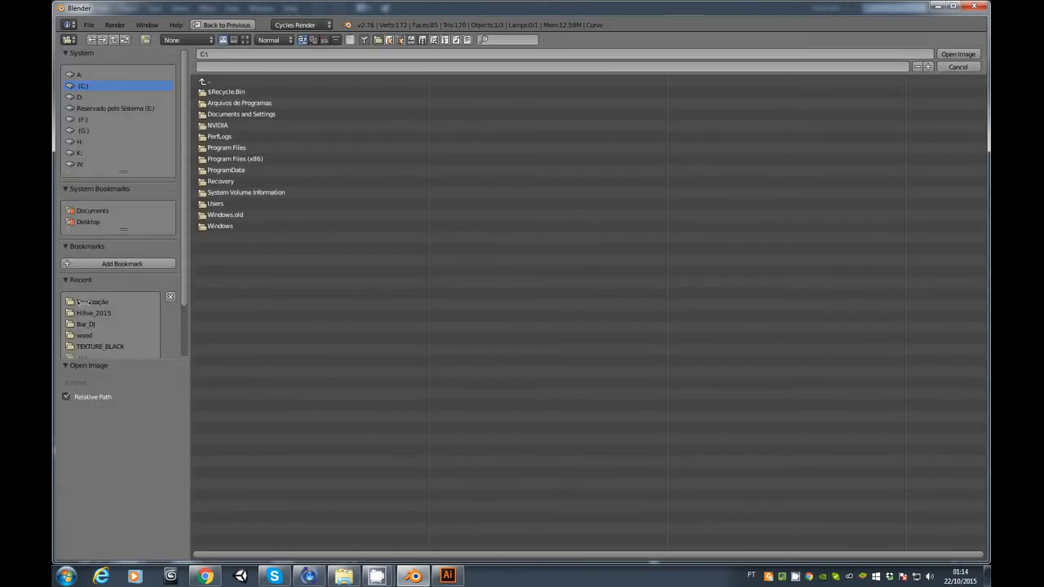
left_click(90, 302)
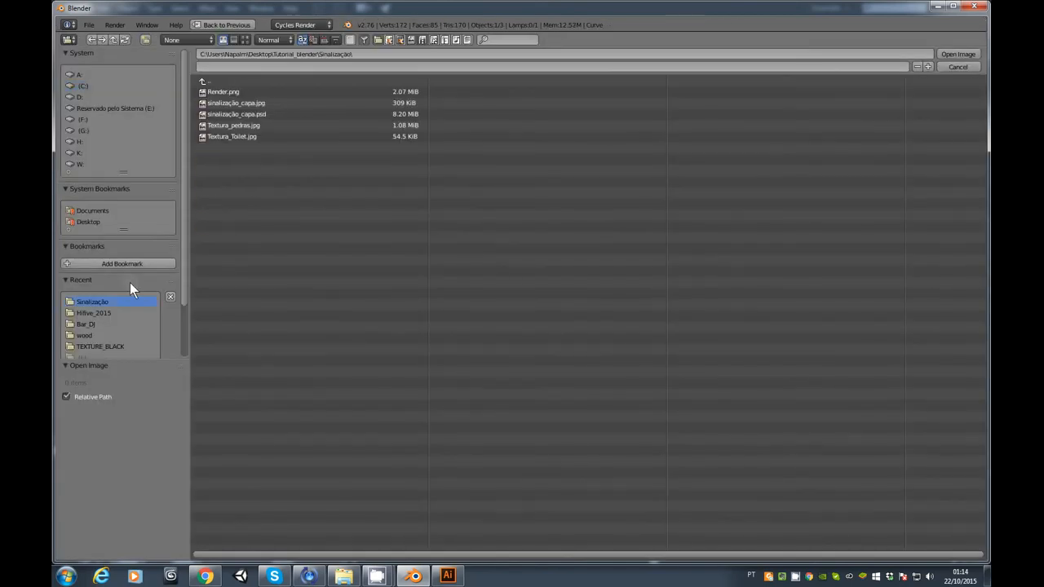
left_click(244, 39)
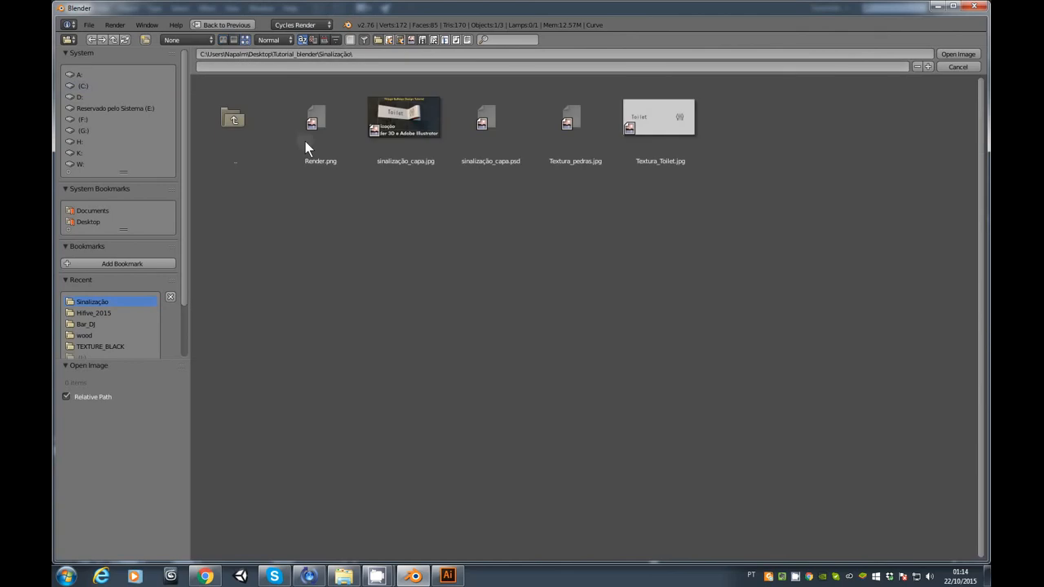
left_click(663, 125)
left_click(956, 55)
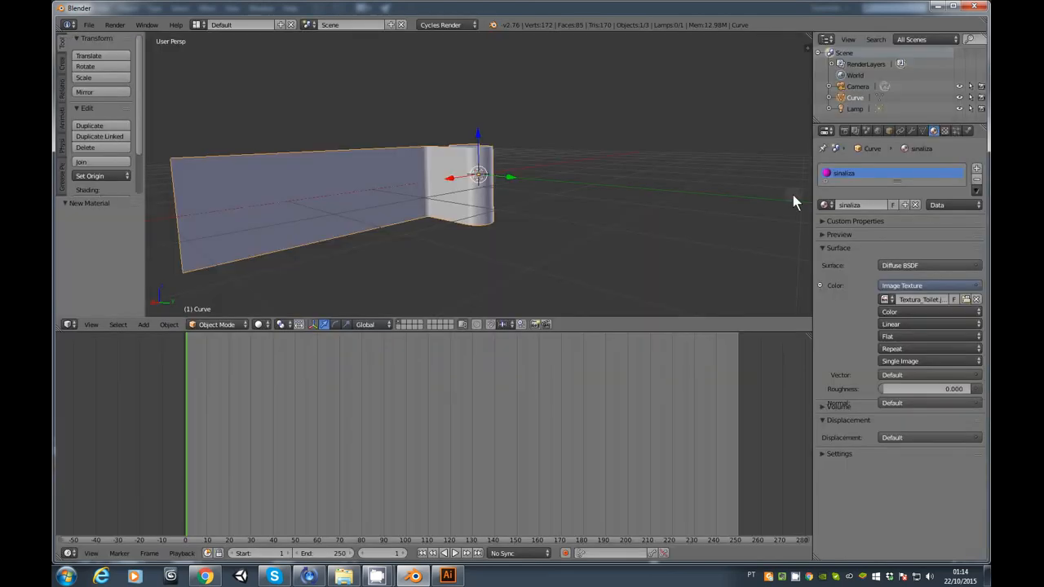
Change the timeline area to the UV/Image Editor and unwrap the entire mesh with the Unwrap method
left_click(70, 553)
left_click(99, 466)
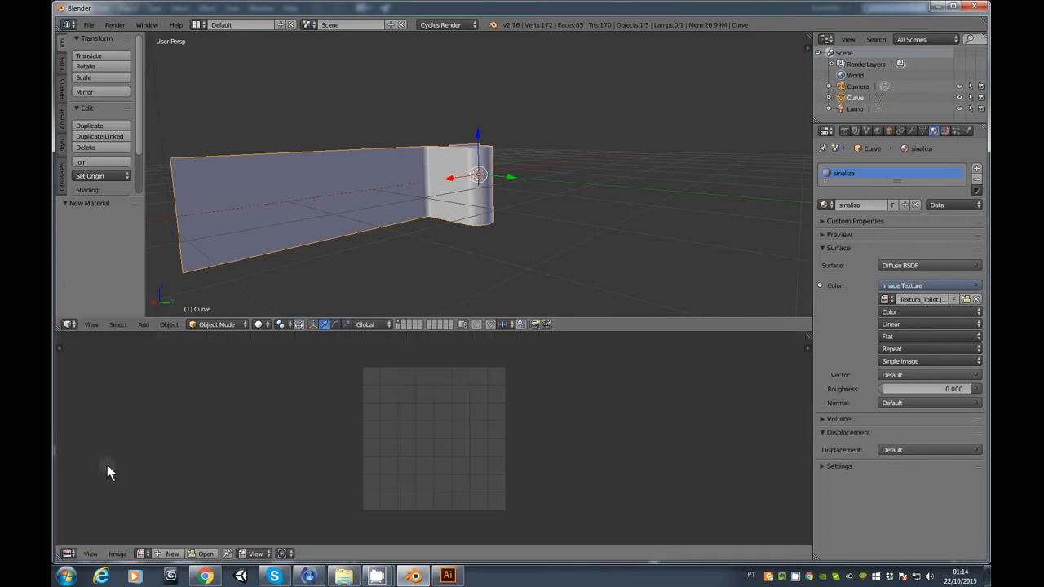
left_click(226, 326)
left_click(232, 300)
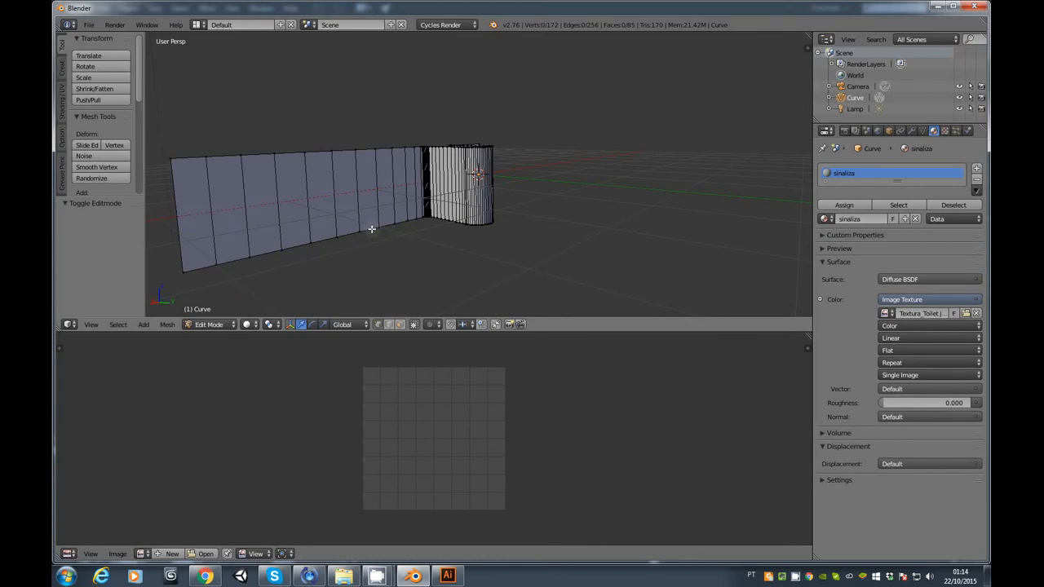
key("a")
middle_click_drag(393, 212, 374, 229)
key("u")
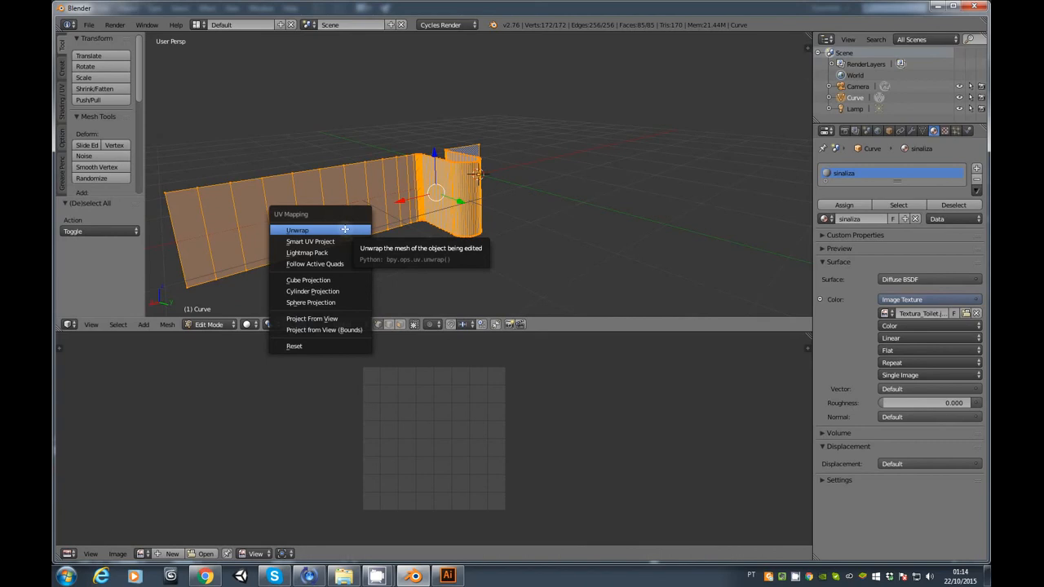
left_click(345, 229)
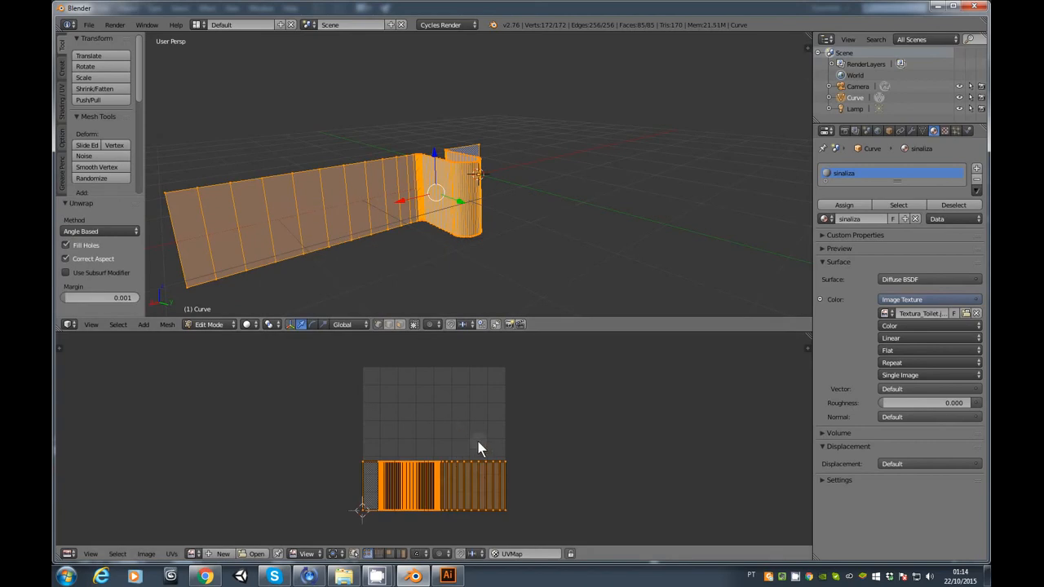
Show Textura_Toilet.jpg behind the UV layout and set the 3D viewport shading to Texture
left_click(195, 554)
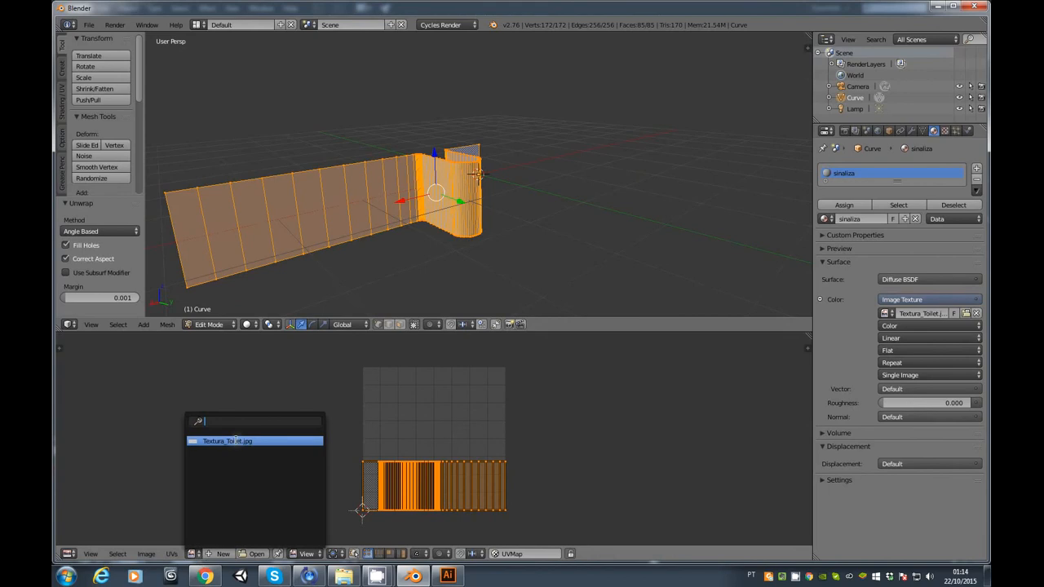
left_click(280, 441)
scroll(424, 396, "down", 6)
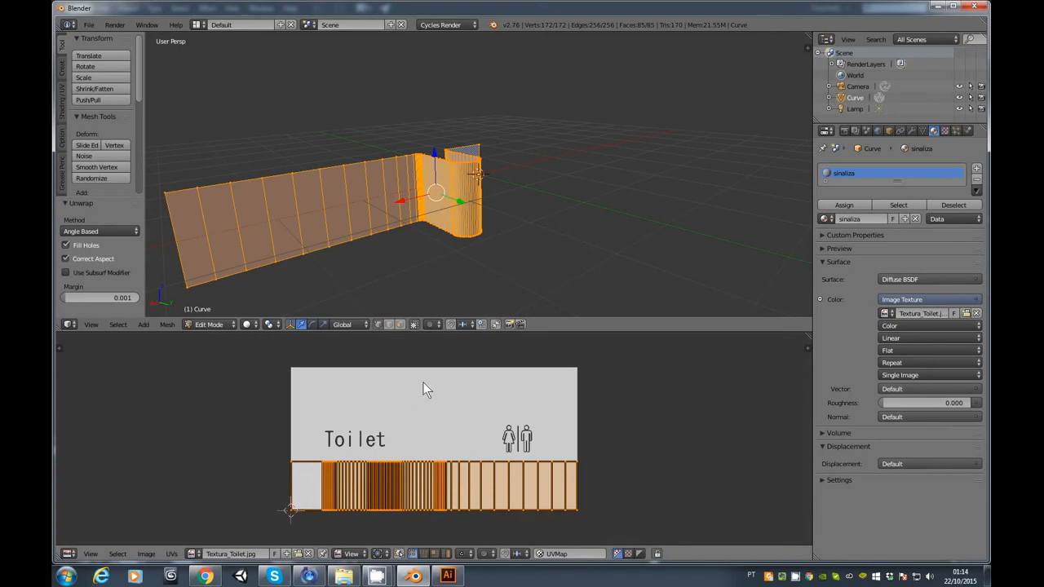
left_click(248, 326)
left_click(261, 273)
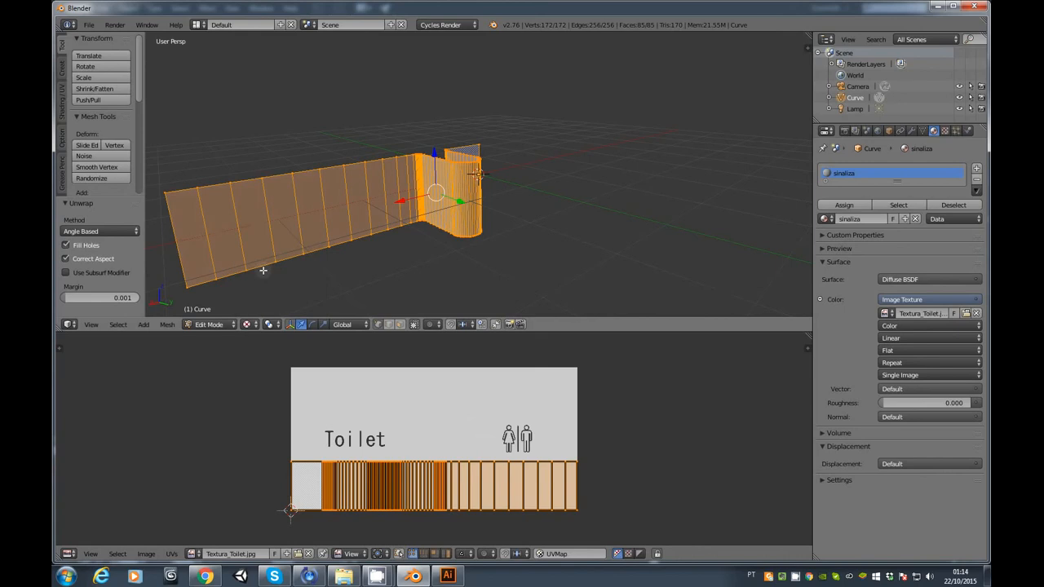
Move the UV layout up over the Toilet lettering and icons, rotate it 180°, and check the texture on the model
key("g")
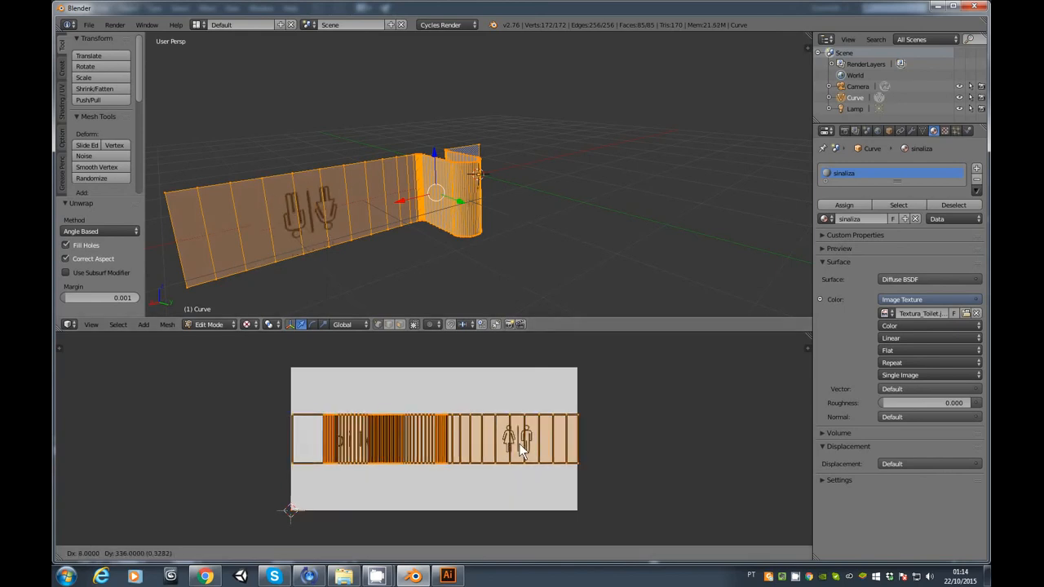
left_click(520, 448)
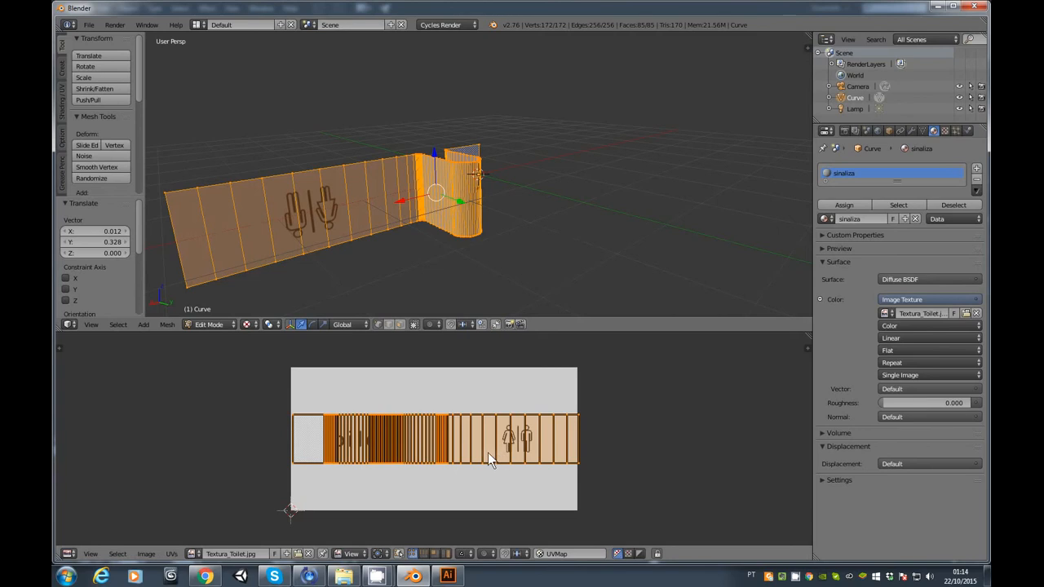
type("r180")
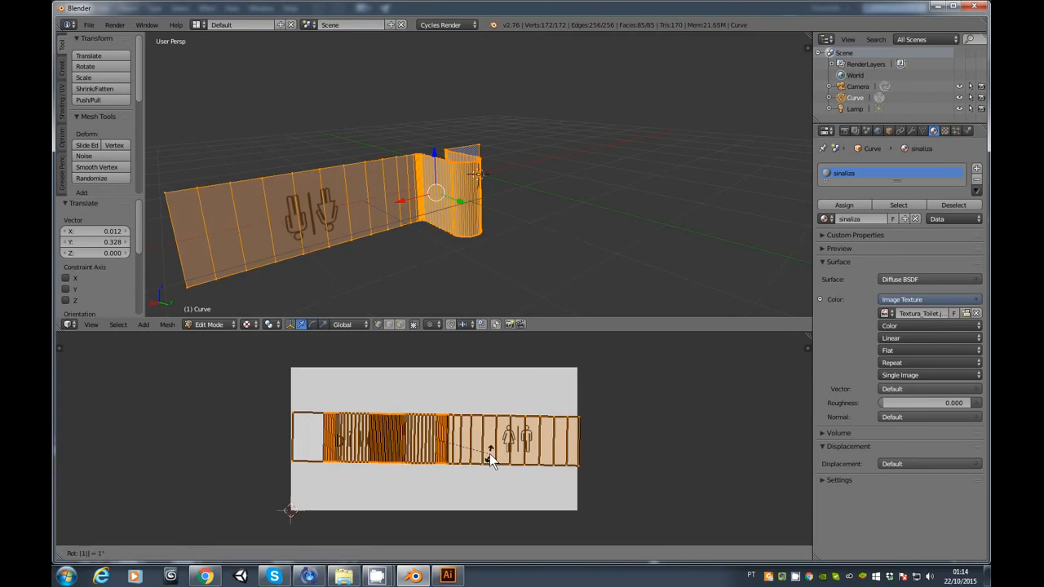
key("Return")
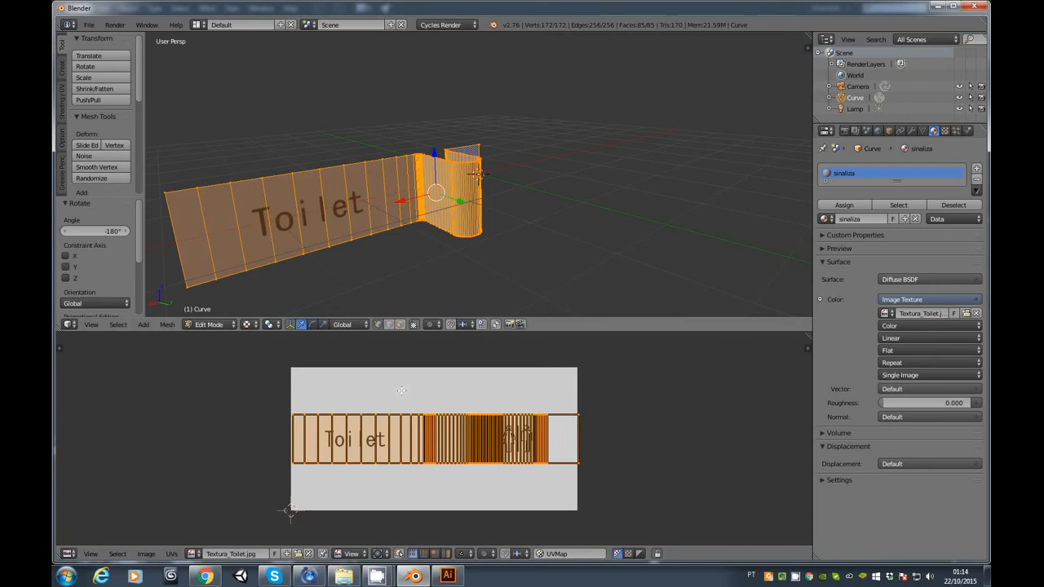
scroll(451, 463, "up", 3)
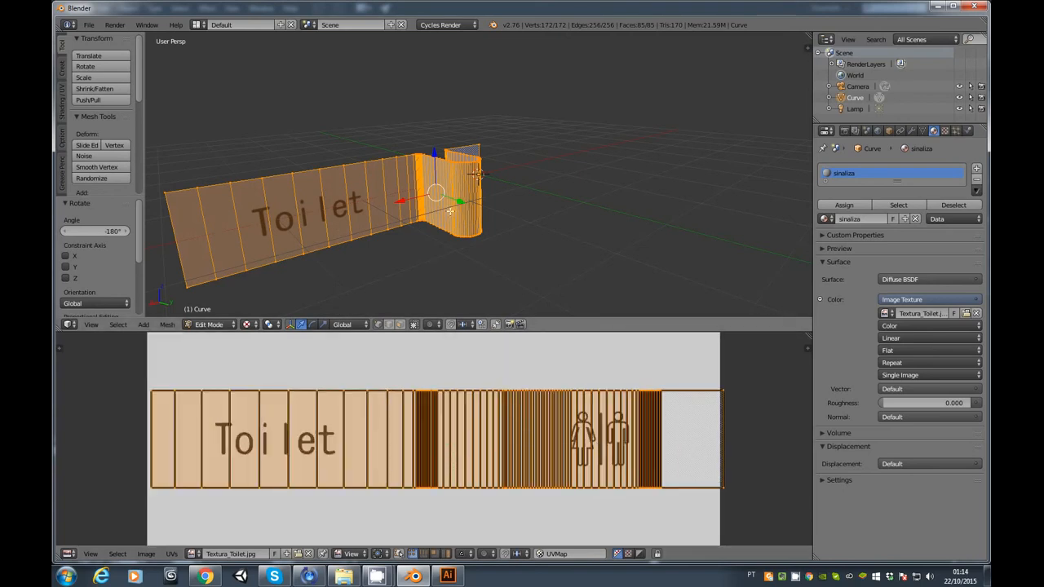
middle_click_drag(447, 237, 332, 240)
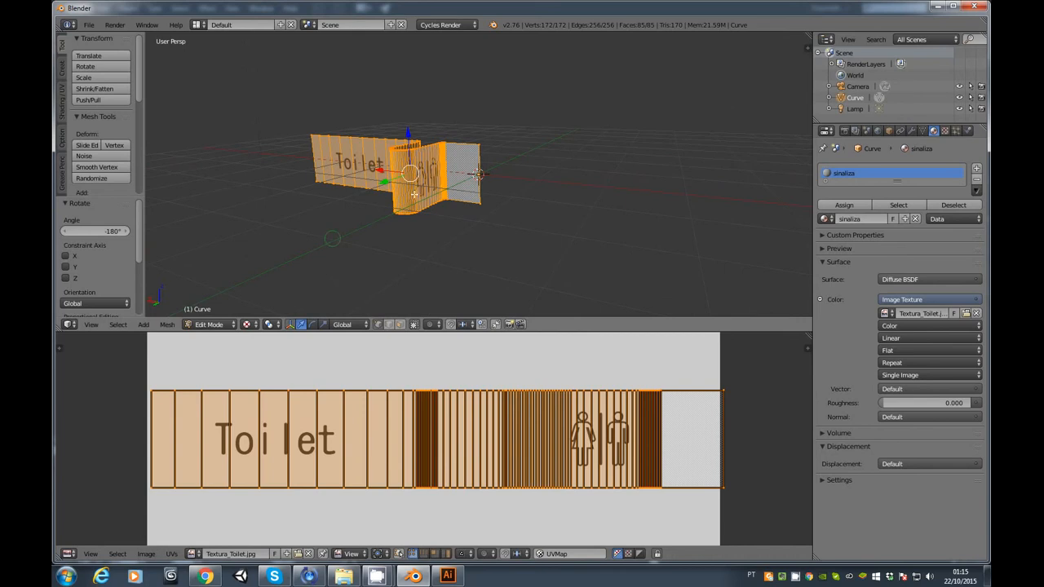
middle_click_drag(409, 255, 455, 197)
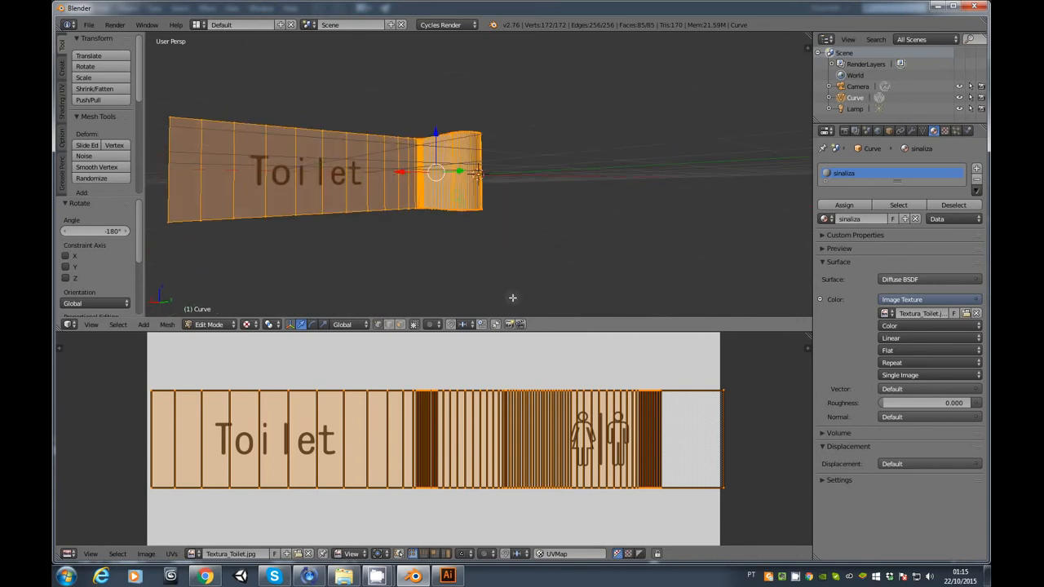
With UV selection synced in face mode, move the front curved section's faces about 0.449 along X onto the restroom icons, and exit Edit Mode
left_click(399, 557)
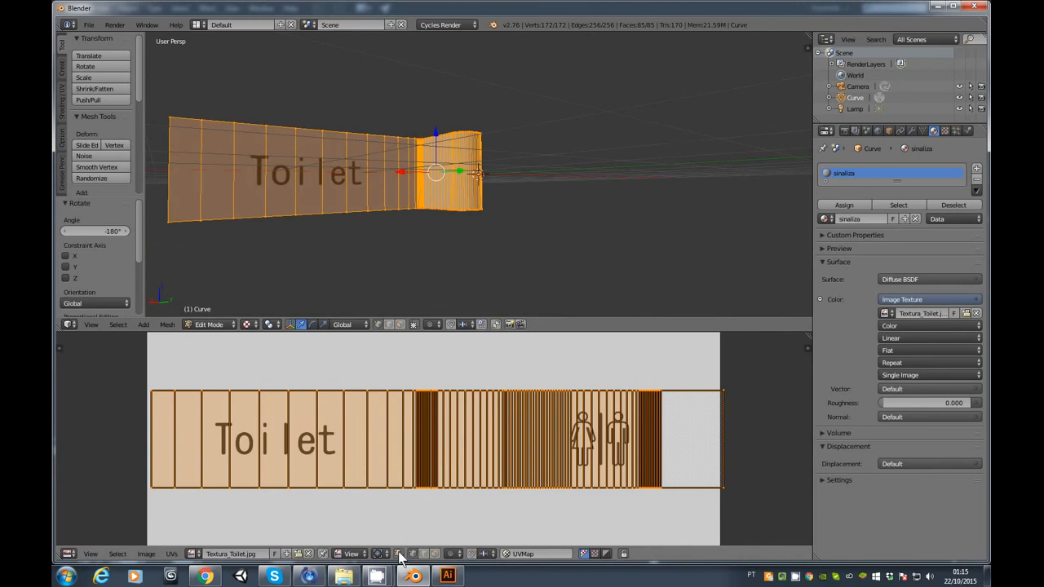
left_click(435, 555)
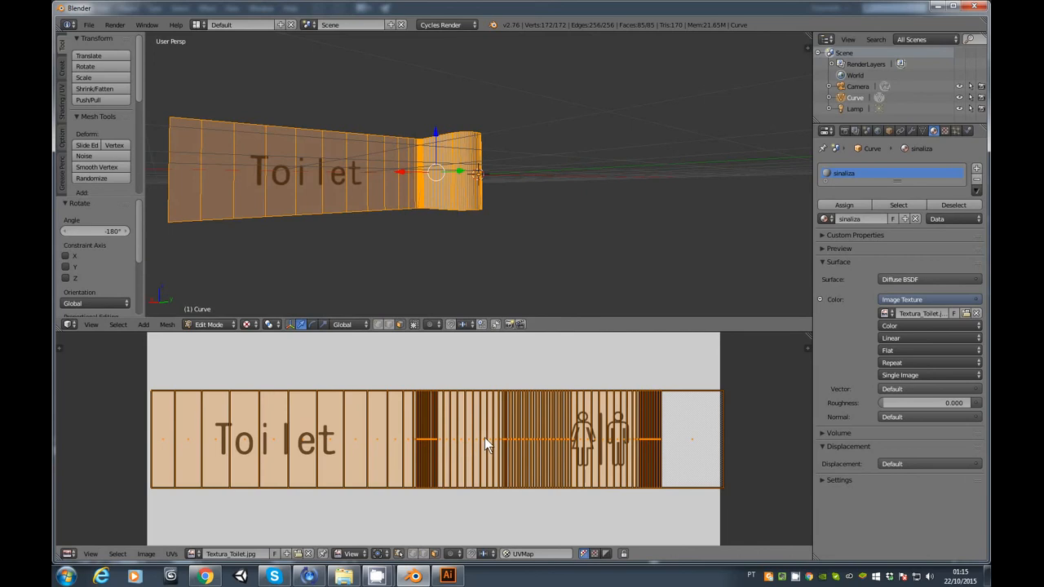
key("a")
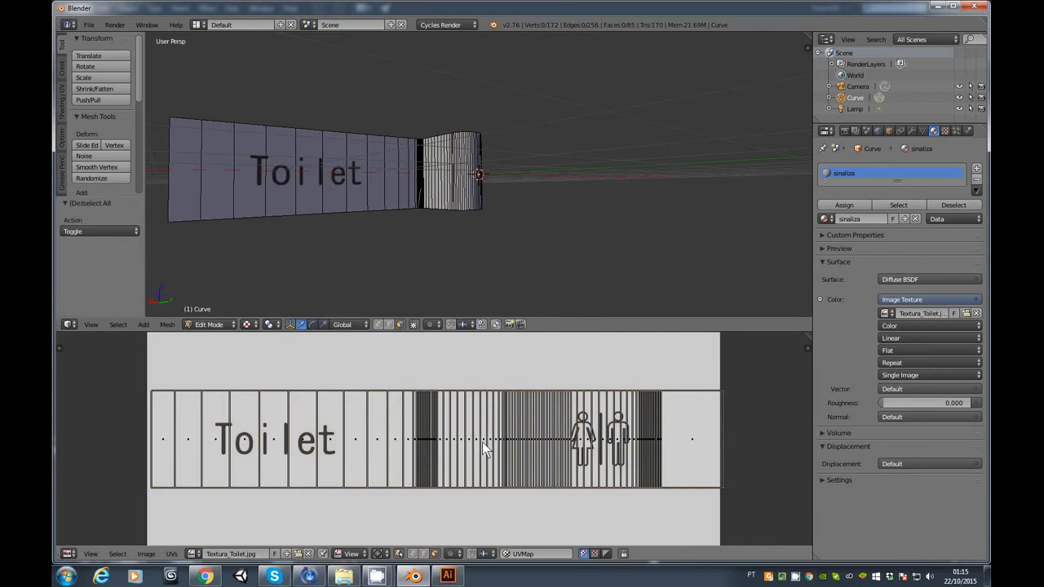
key("b")
left_click_drag(436, 376, 506, 499)
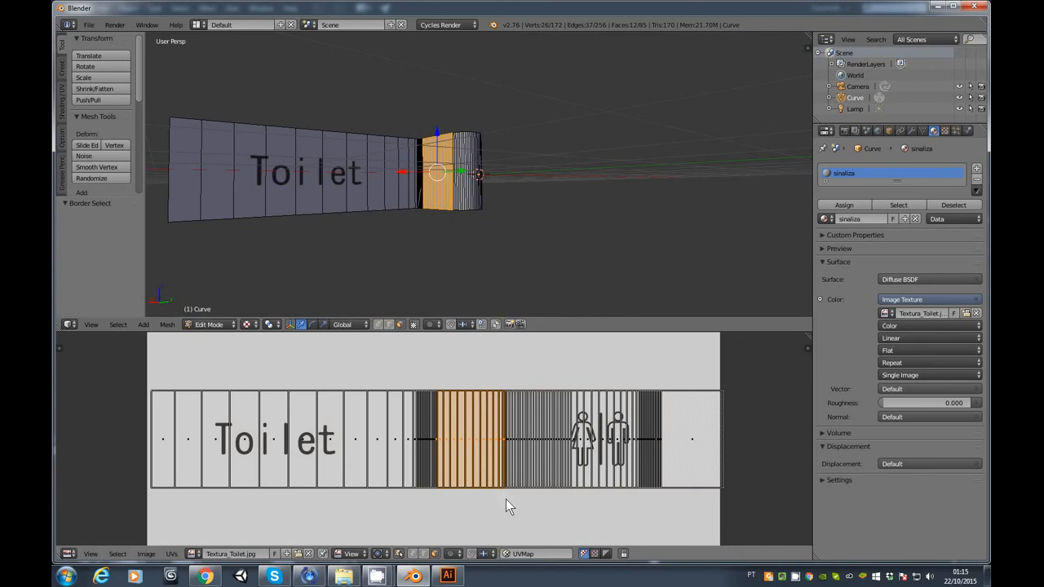
key("g")
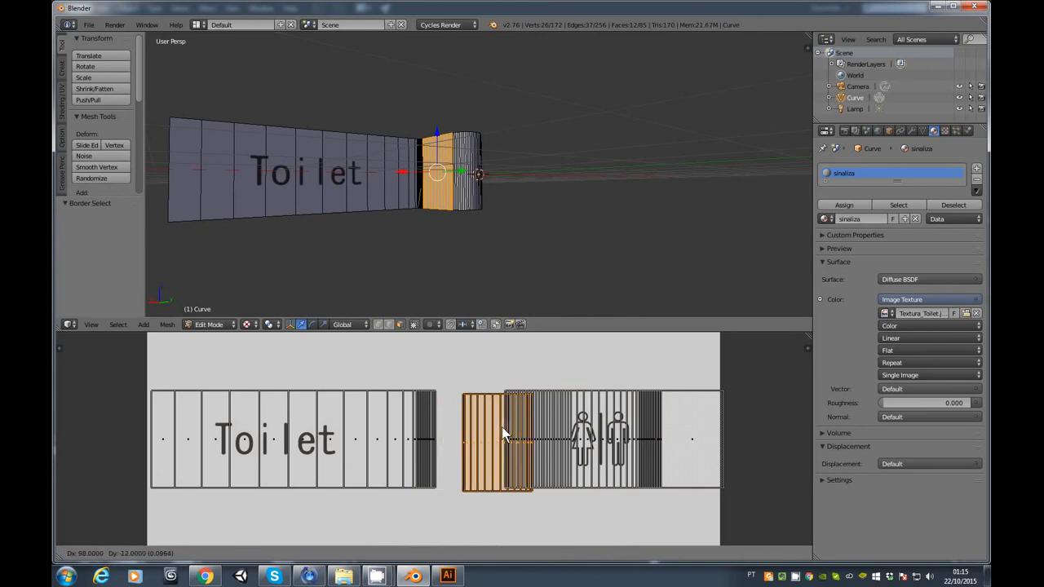
key("x")
left_click(600, 440)
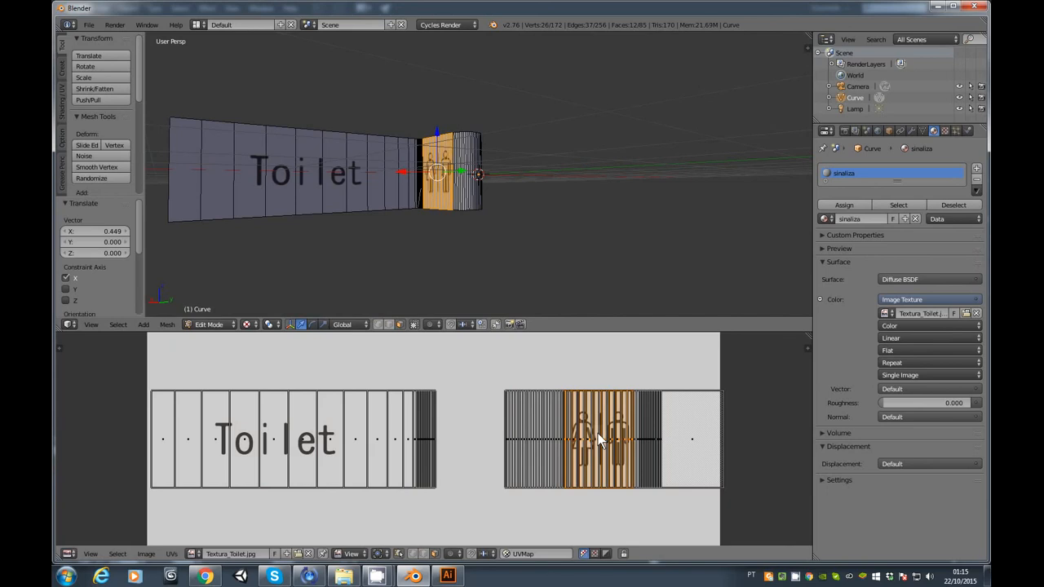
key("Tab")
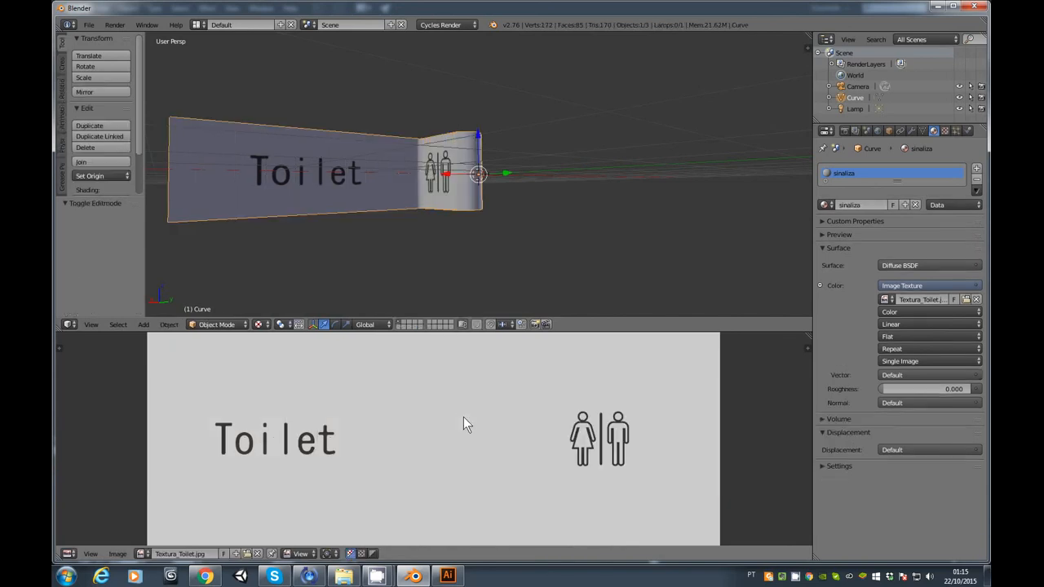
middle_click_drag(459, 216, 415, 209)
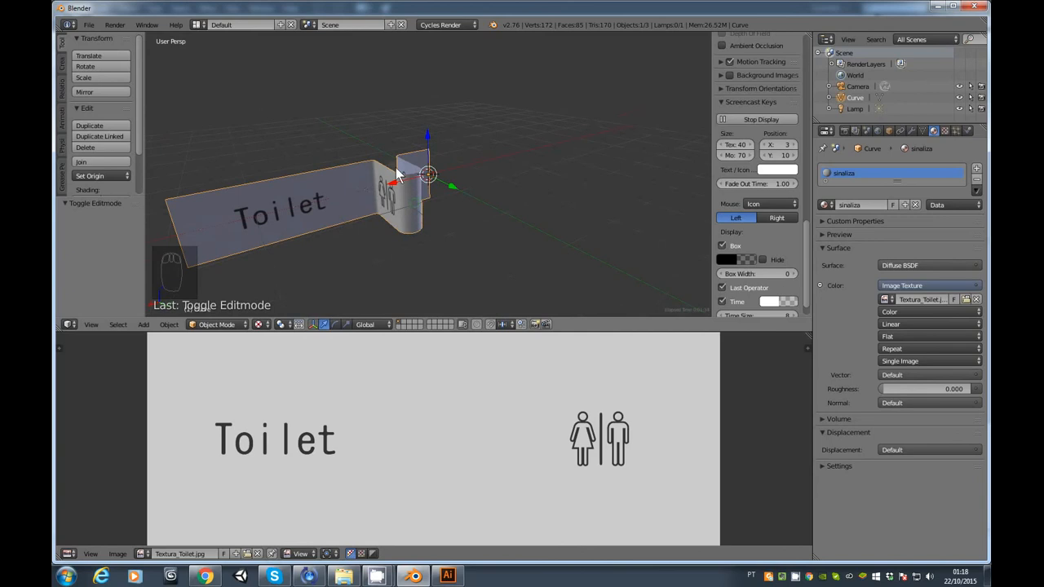
Add a mesh plane at the origin as the wall and scale it up by about 7.643
scroll(415, 208, "down", 4)
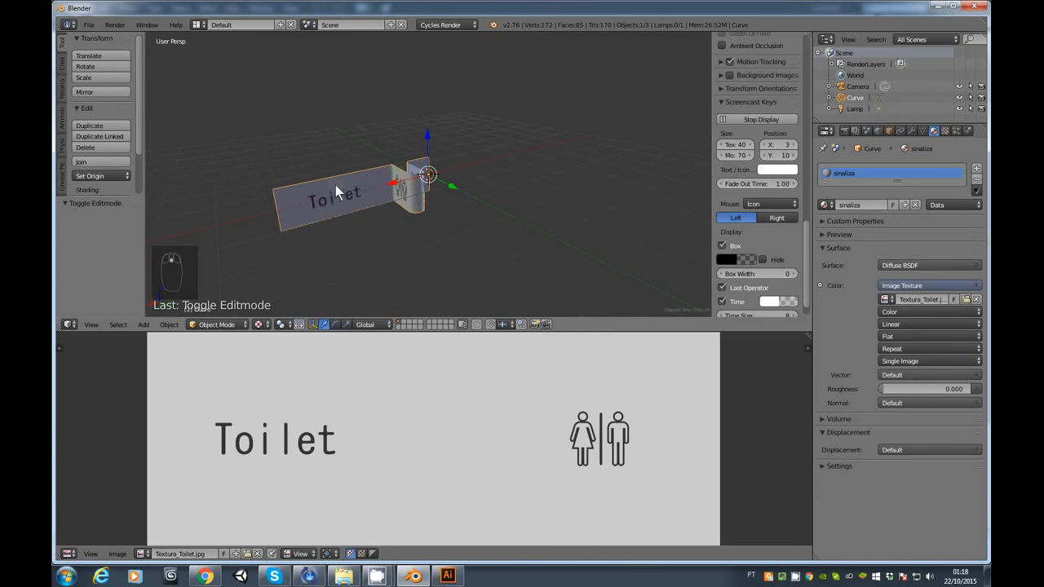
middle_click_drag(353, 190, 415, 189)
scroll(399, 198, "down", 3)
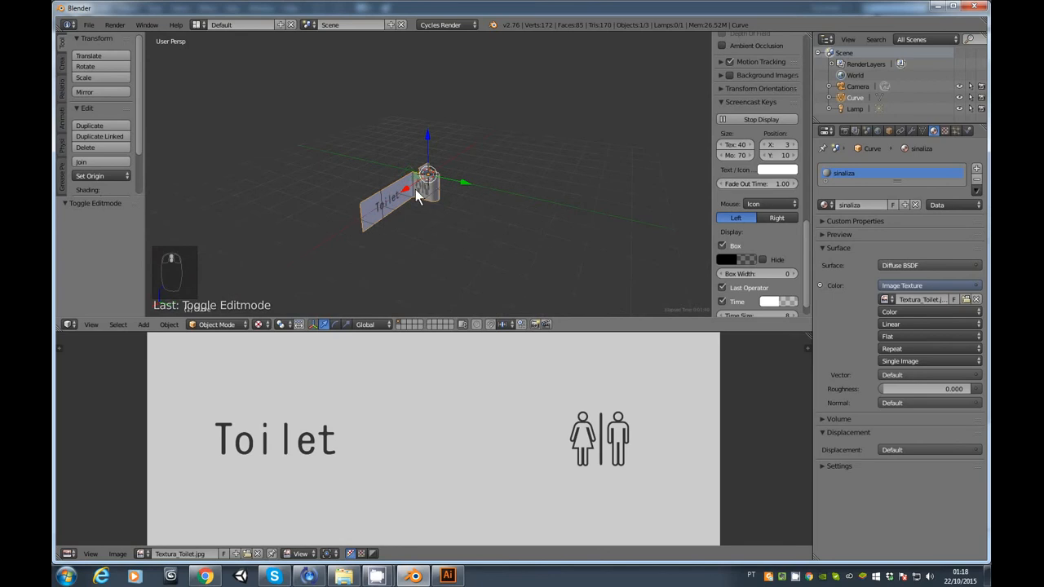
key("shift+a")
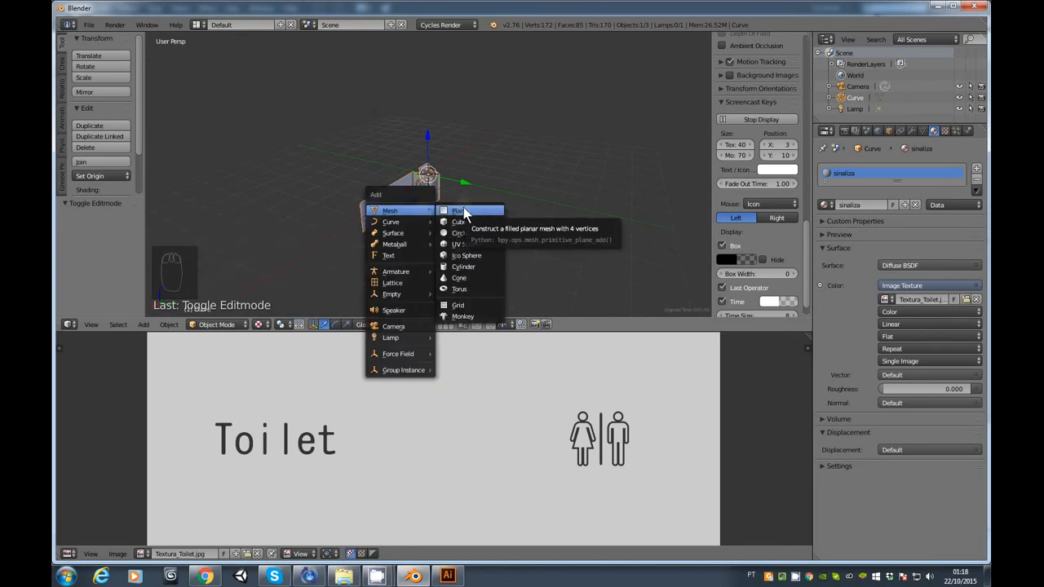
left_click(461, 211)
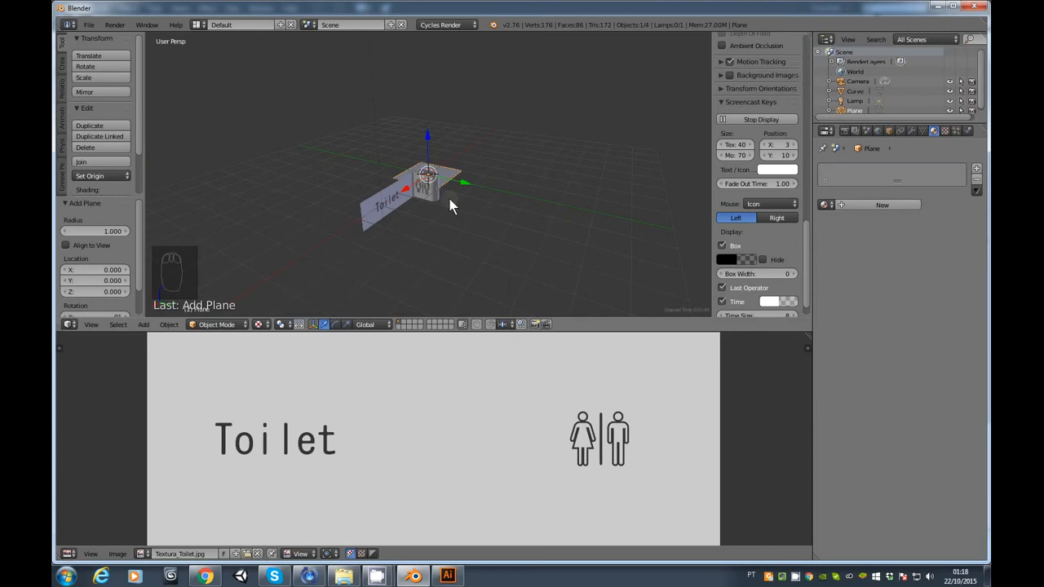
key("s")
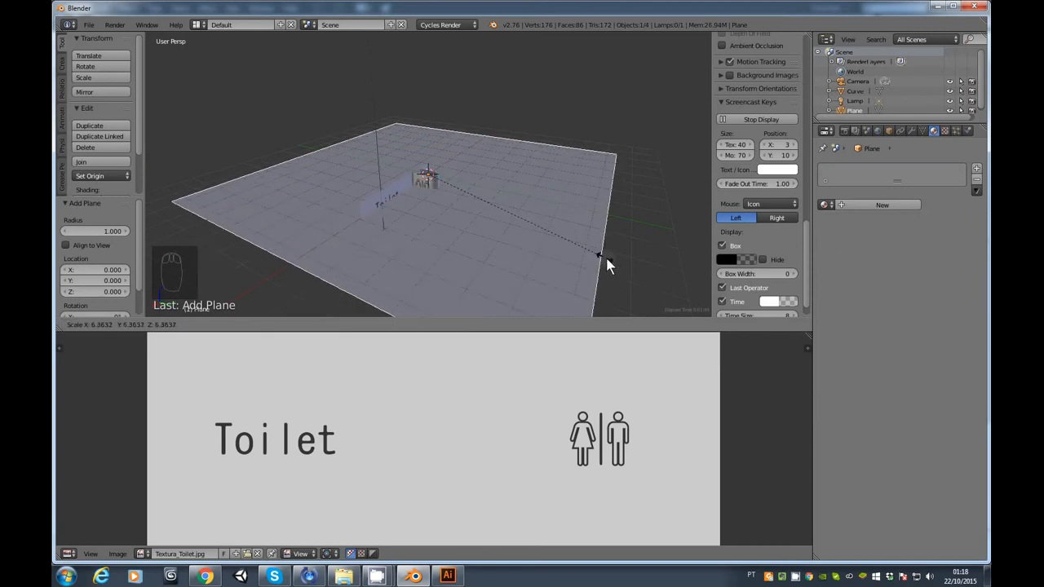
left_click(554, 219)
Rotate the plane -90° about the global X axis so it stands upright
type("r")
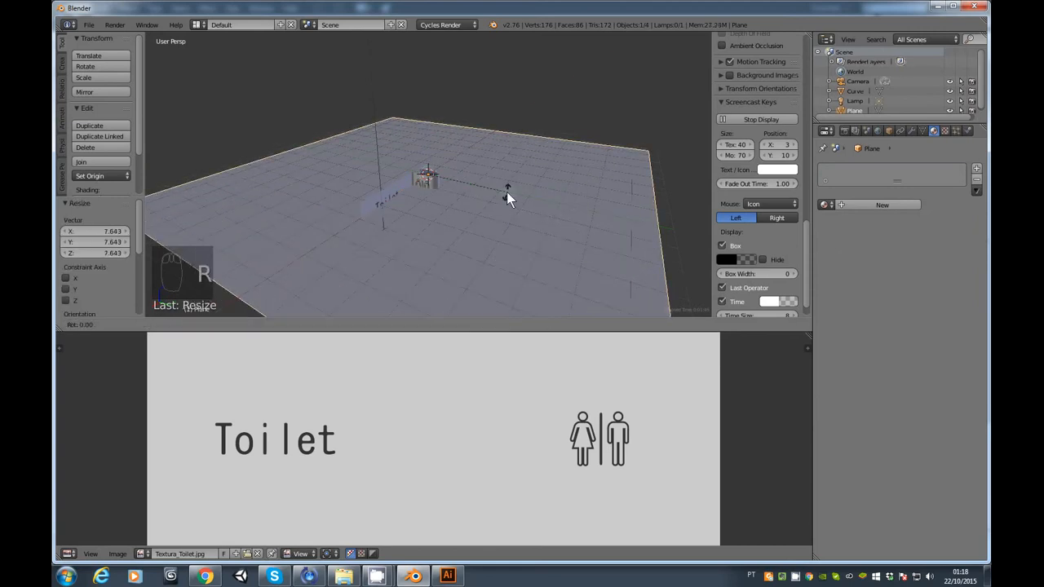
type("x")
type("90")
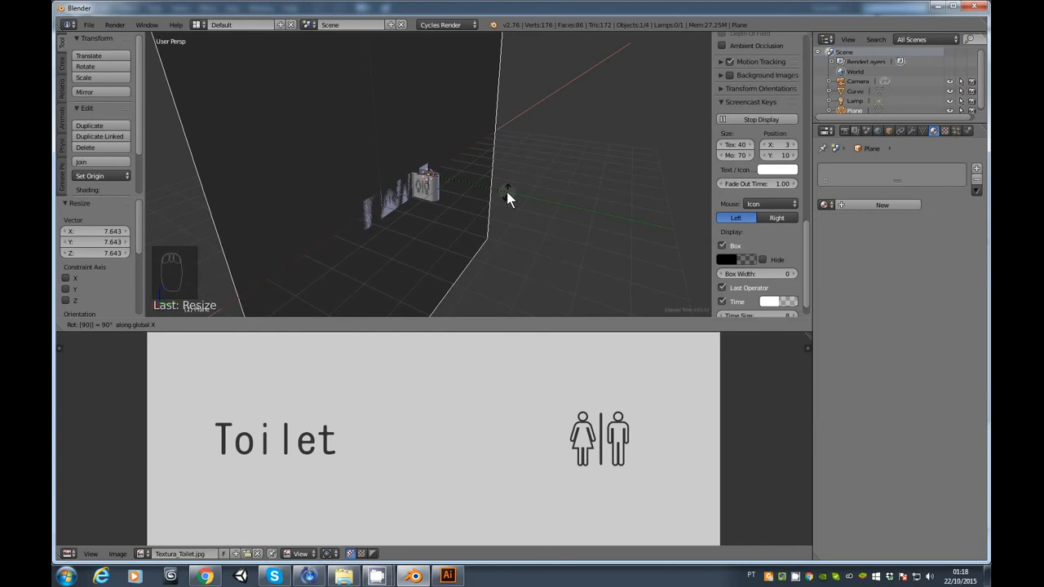
type("-")
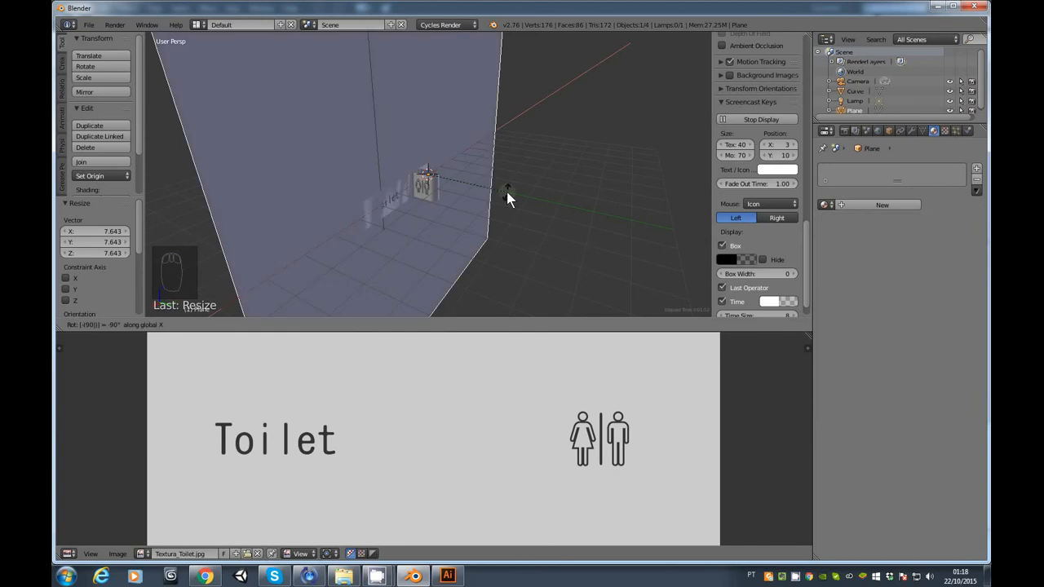
left_click(506, 191)
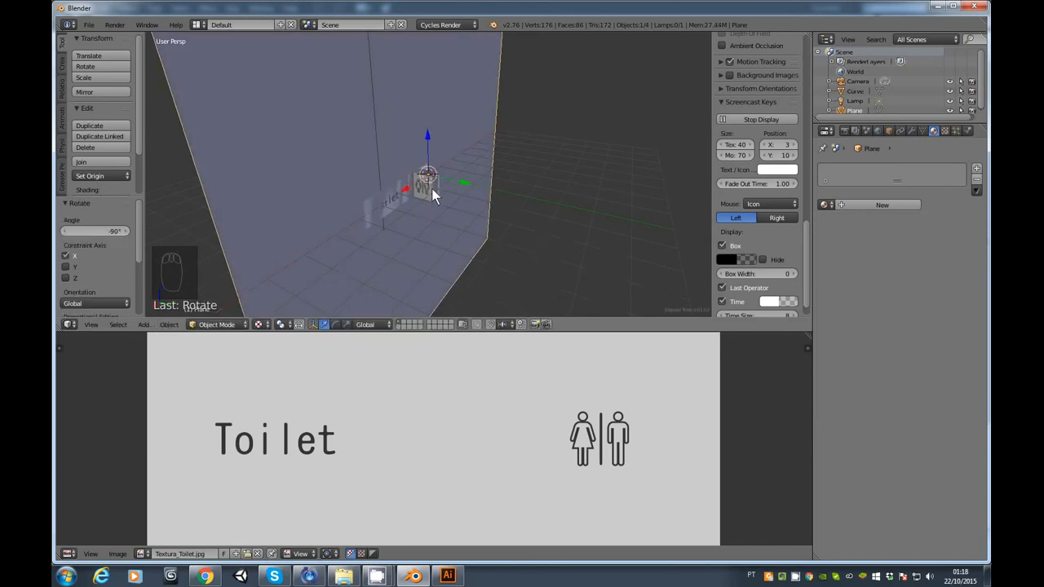
Move the wall plane about -0.044 along Y relative to the sign and check its placement
scroll(446, 186, "up", 4)
key("g")
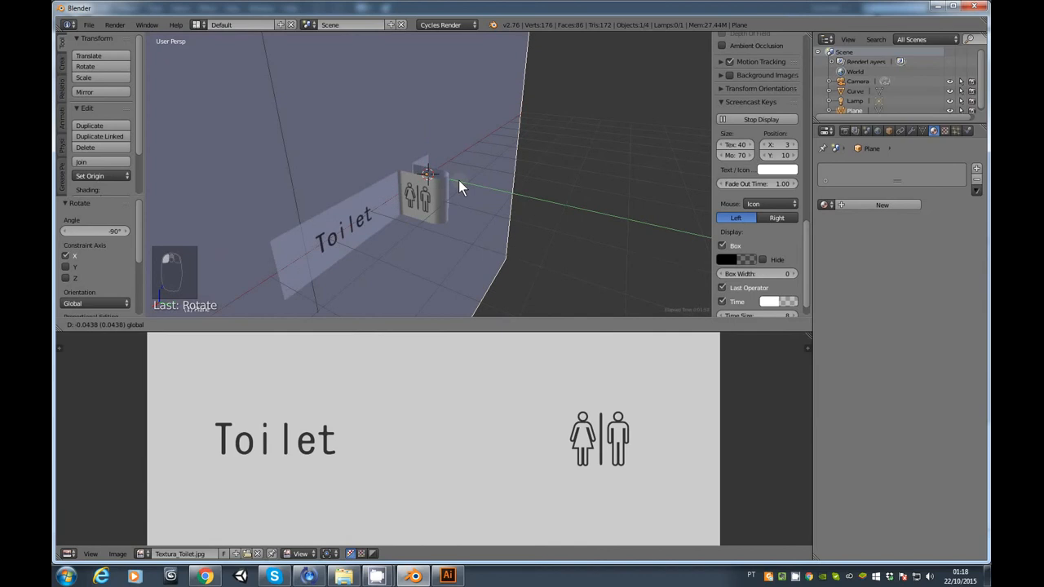
left_click(458, 180)
middle_click_drag(459, 186, 413, 206)
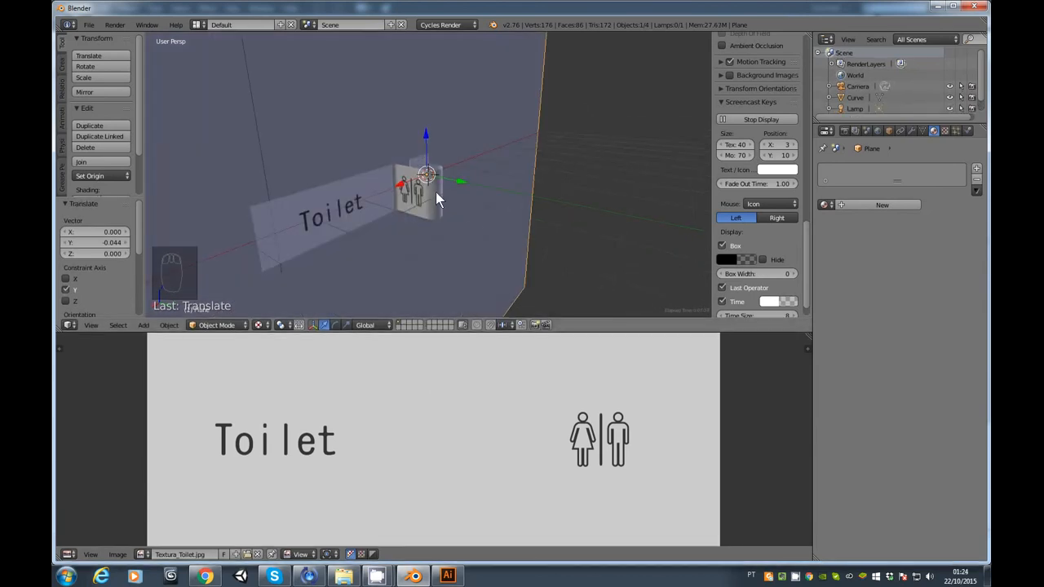
middle_click_drag(433, 192, 405, 185)
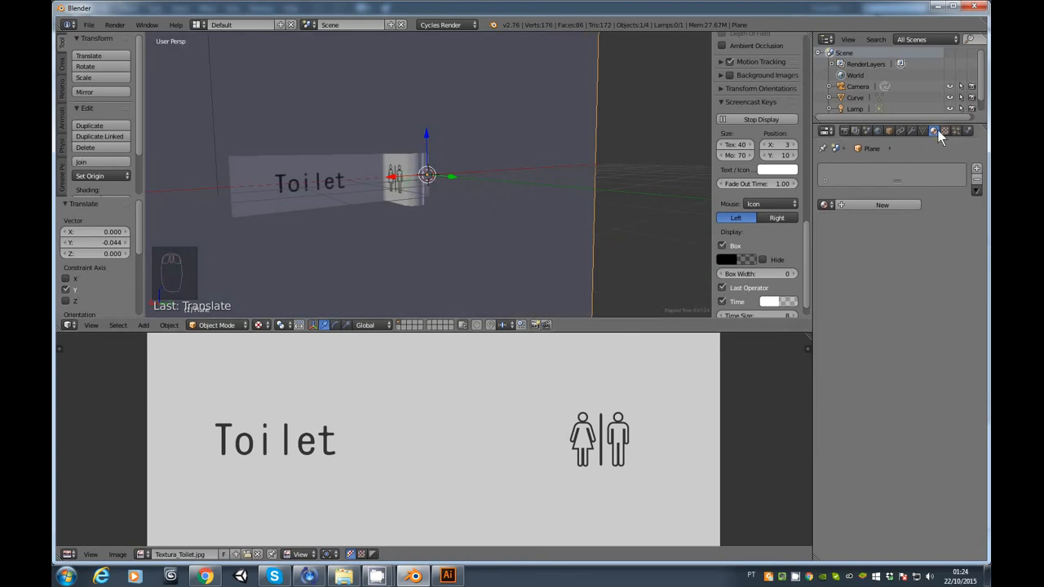
Create a new material for the wall plane and name it parede
left_click(872, 204)
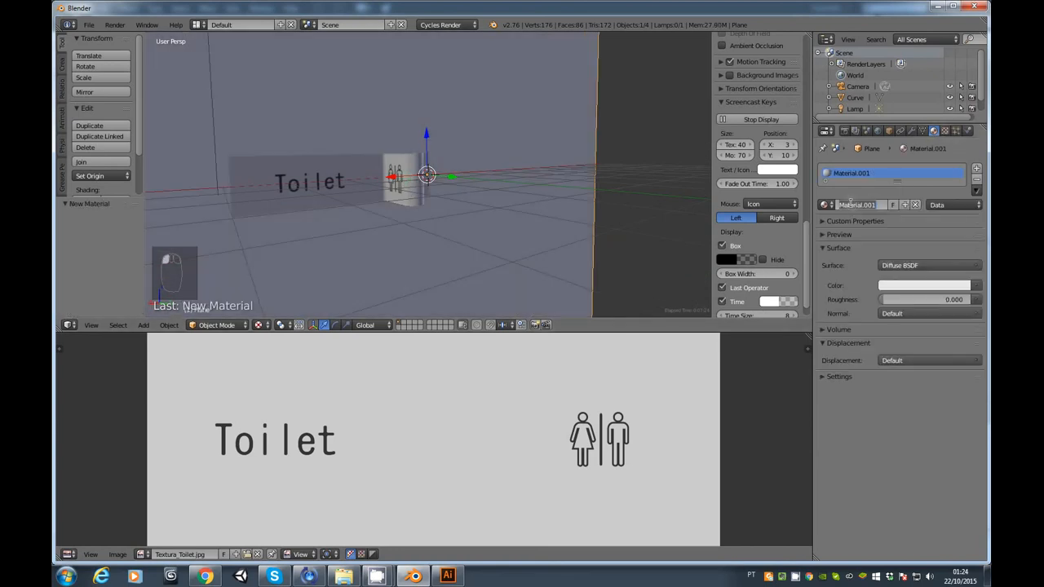
left_click(849, 203)
type("parede")
key("Return")
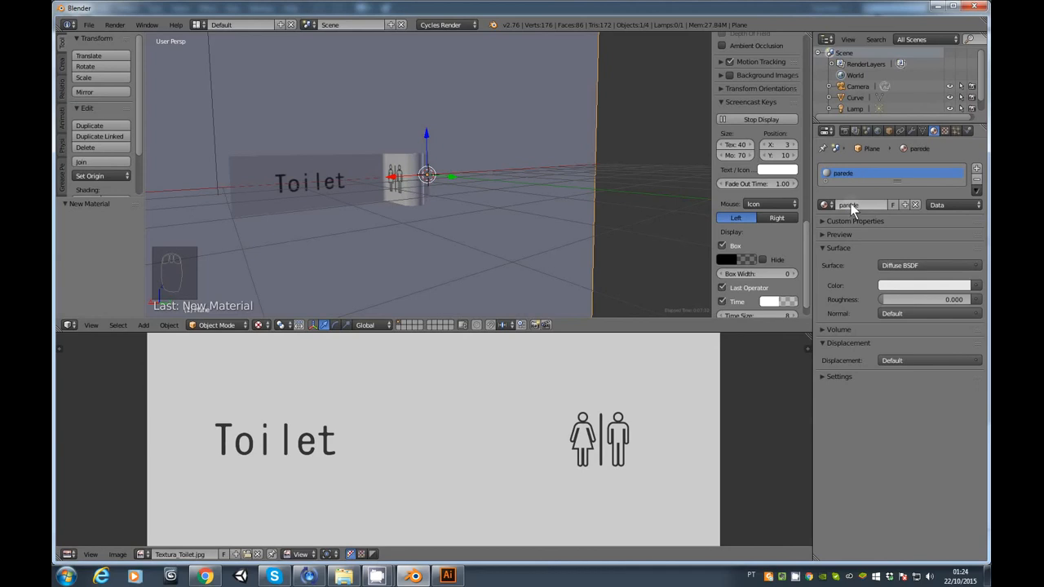
Use Textura_pedras.jpg from the Sinalização folder as an Image Texture for the parede material's diffuse color
left_click(975, 286)
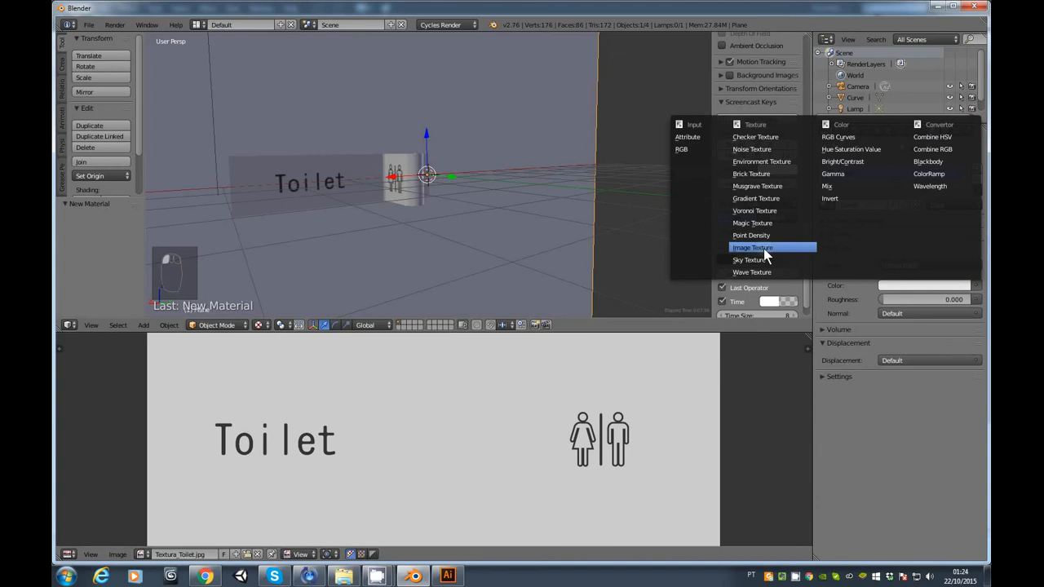
left_click(764, 248)
left_click(917, 301)
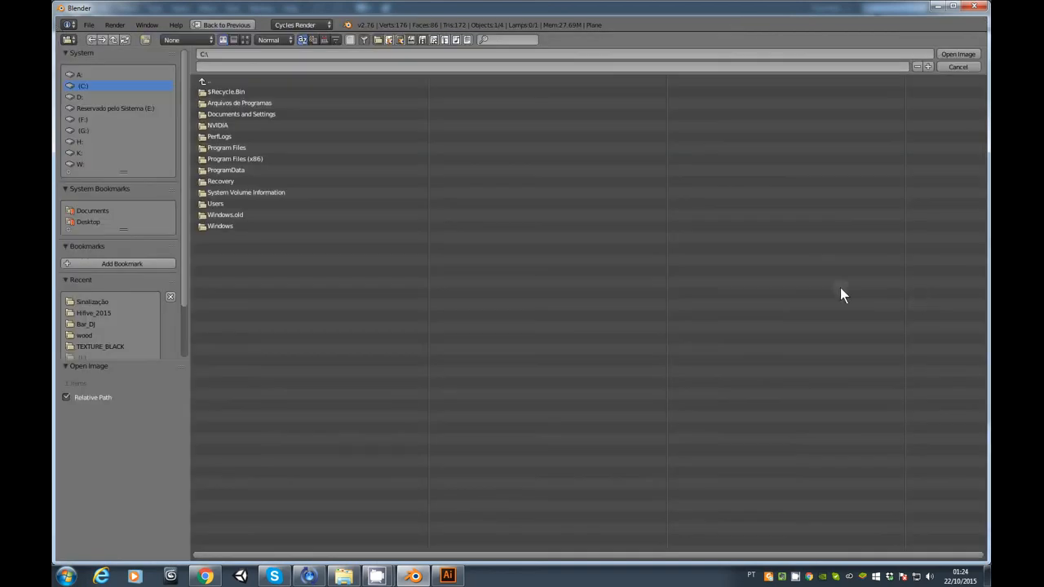
left_click(94, 301)
left_click(245, 40)
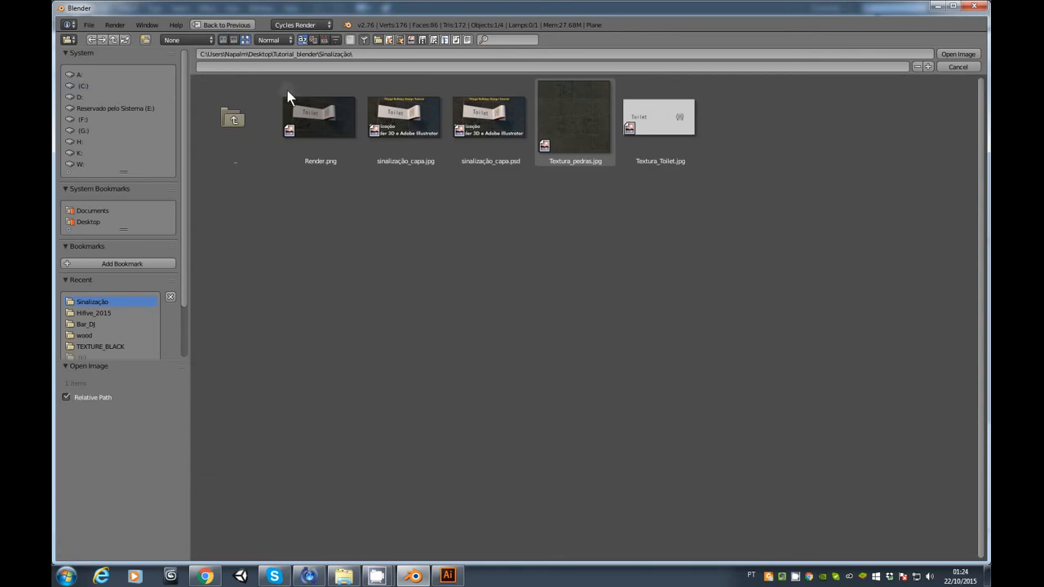
left_click(577, 122)
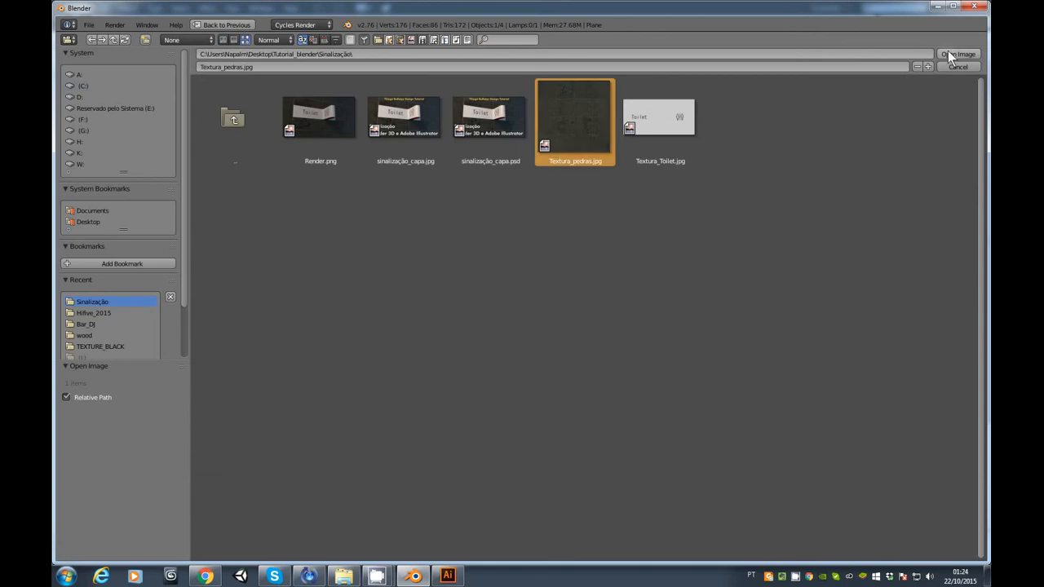
left_click(954, 53)
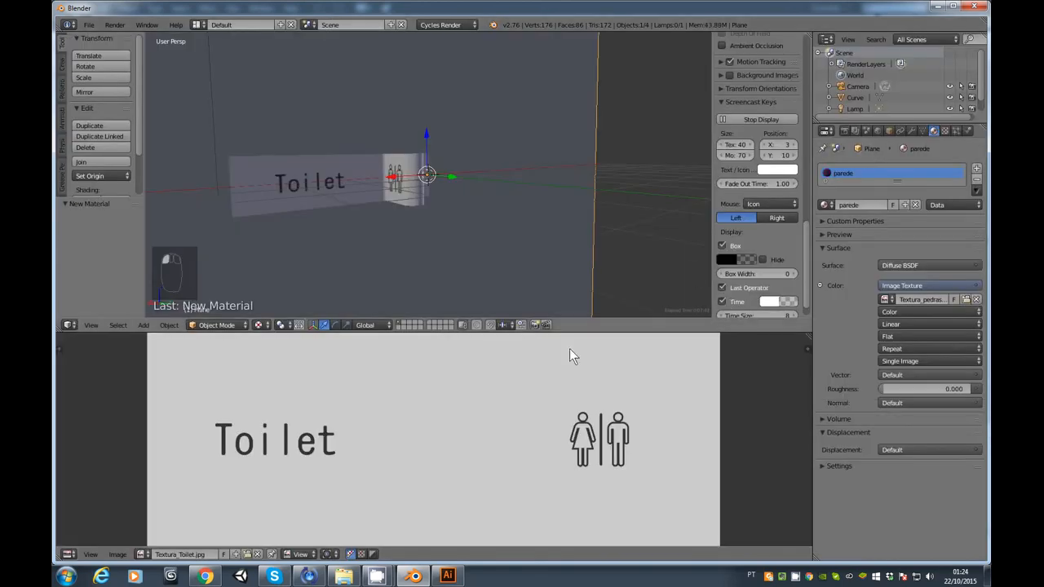
Lower the wall plane slightly along Z and unwrap its face with the Unwrap method
scroll(537, 159, "down", 5)
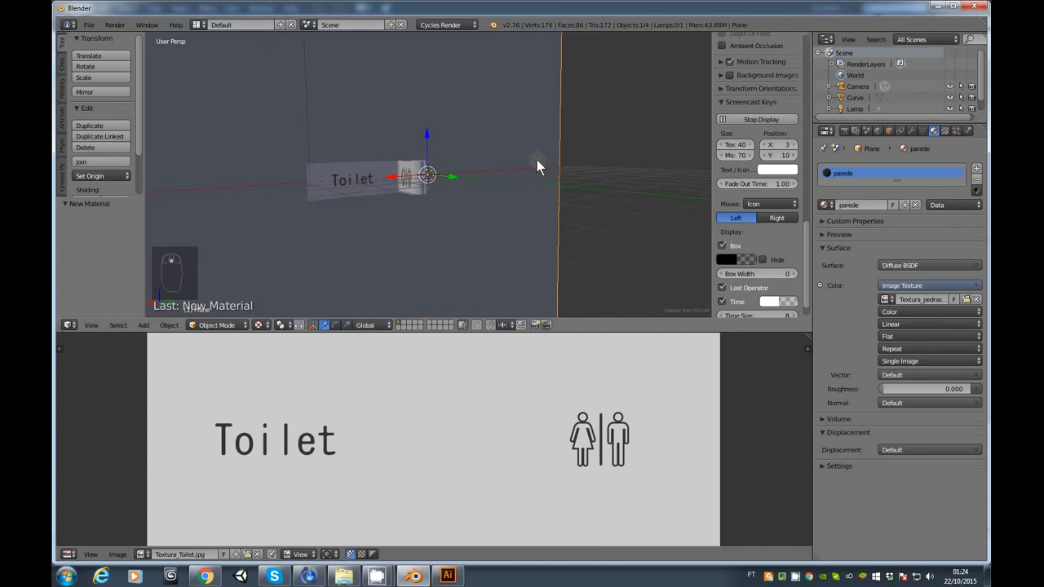
scroll(441, 186, "down", 2)
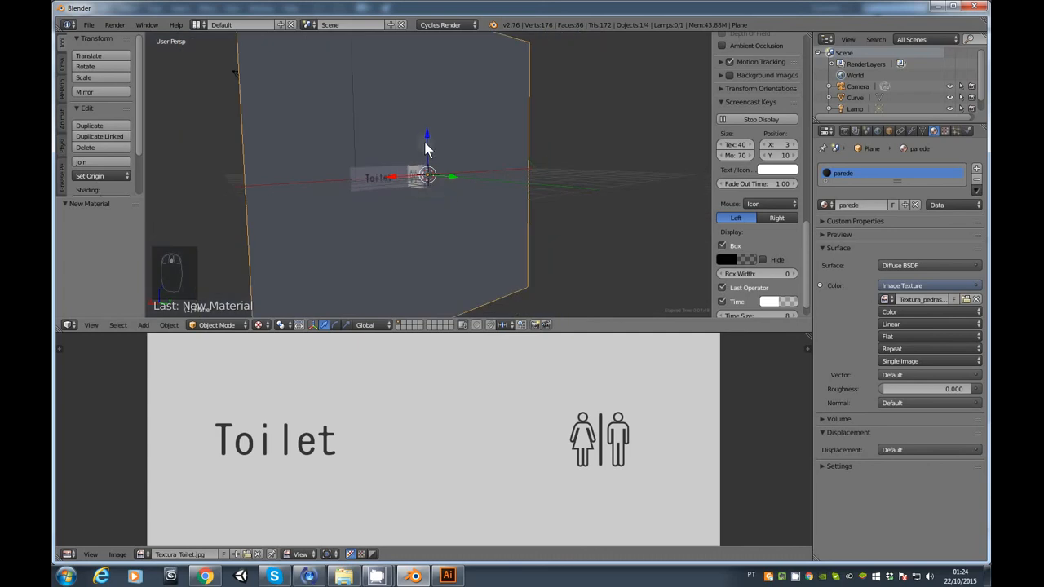
left_click_drag(424, 161, 427, 180)
key("Tab")
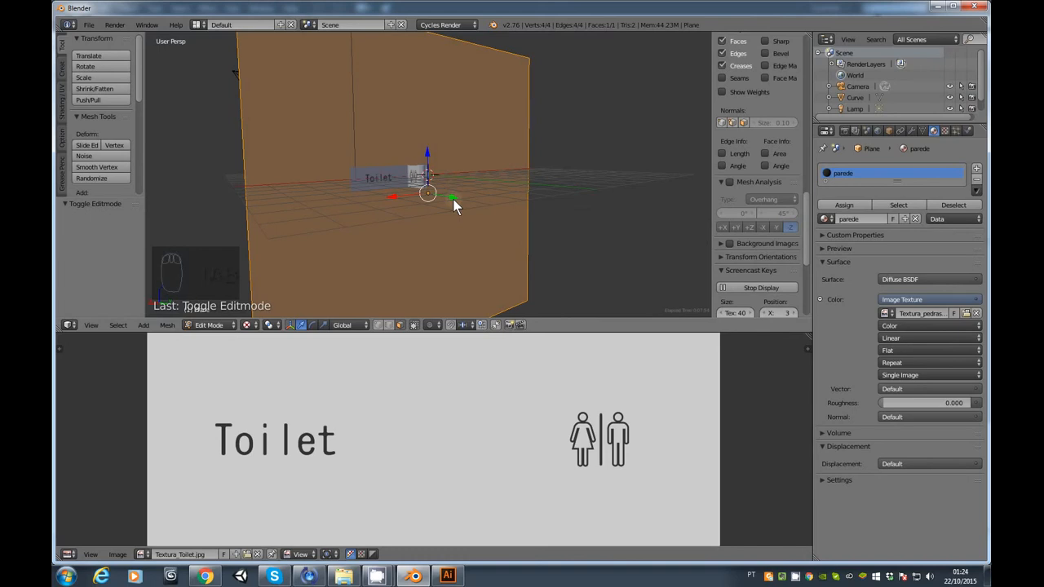
key("u")
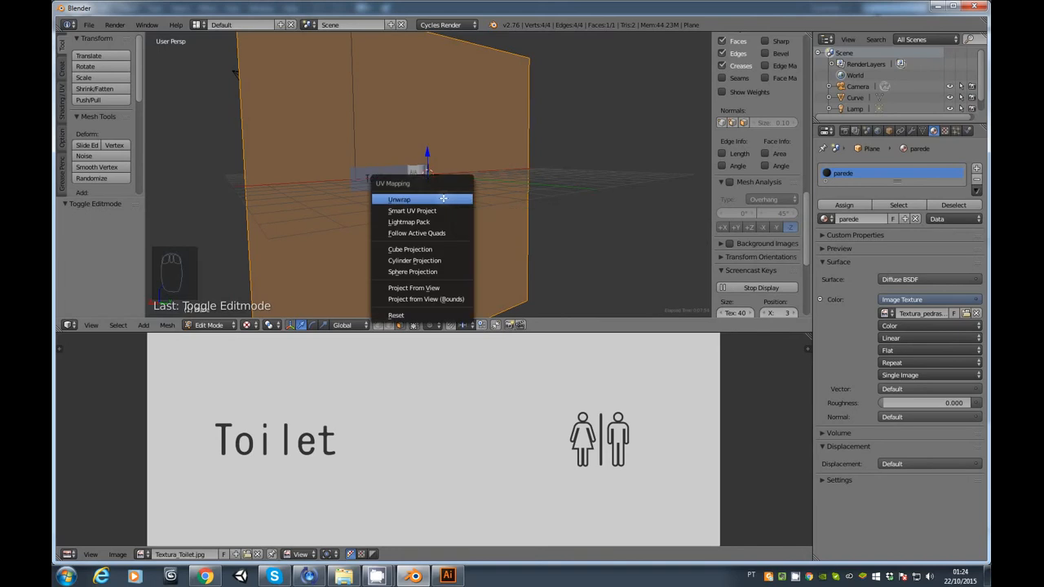
left_click(454, 199)
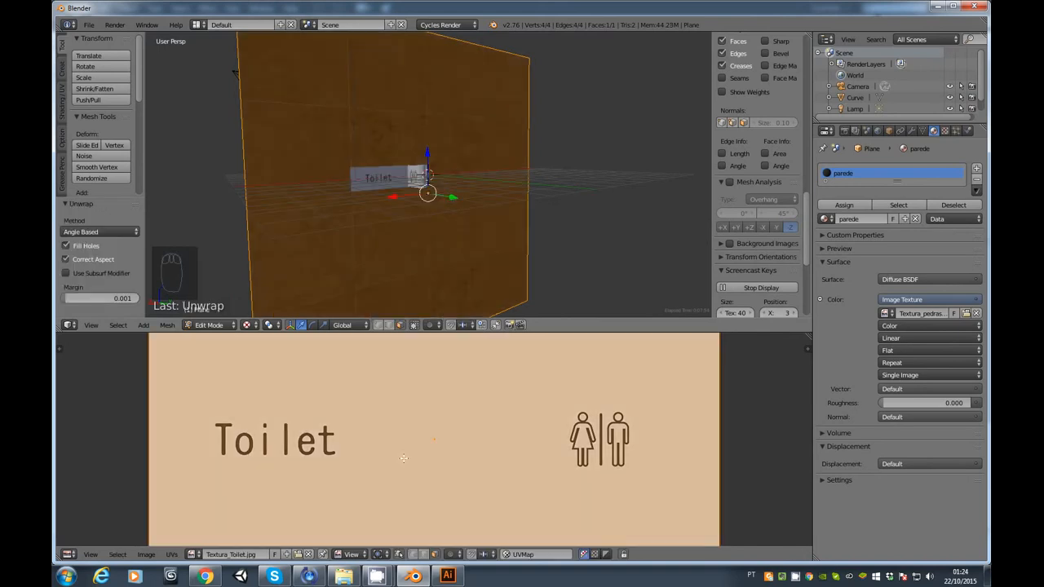
Show Textura_pedras.jpg behind the wall plane's UV layout and check the stone texture around the sign
left_click(191, 554)
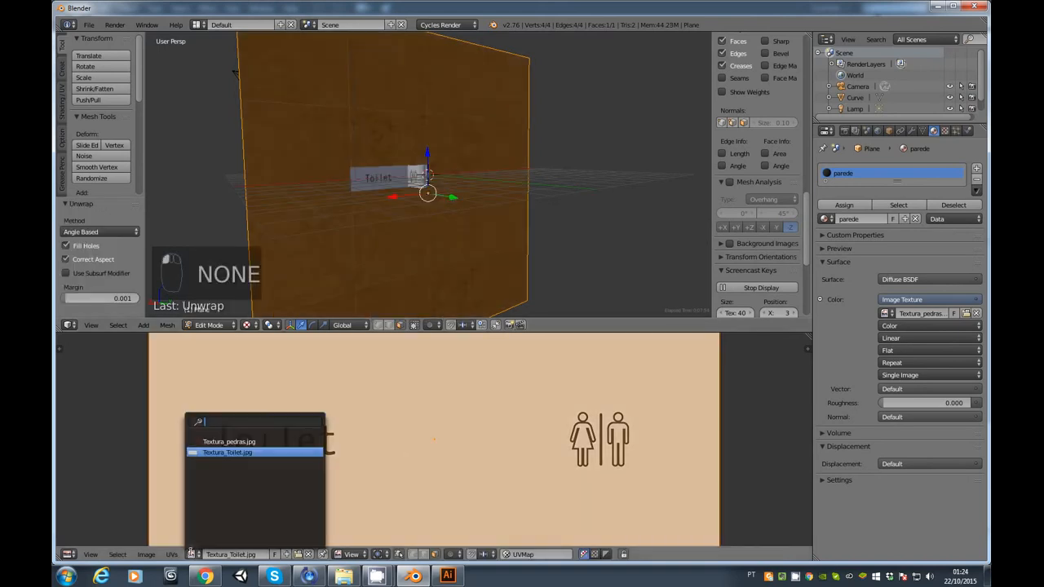
left_click(244, 441)
scroll(376, 424, "down", 4)
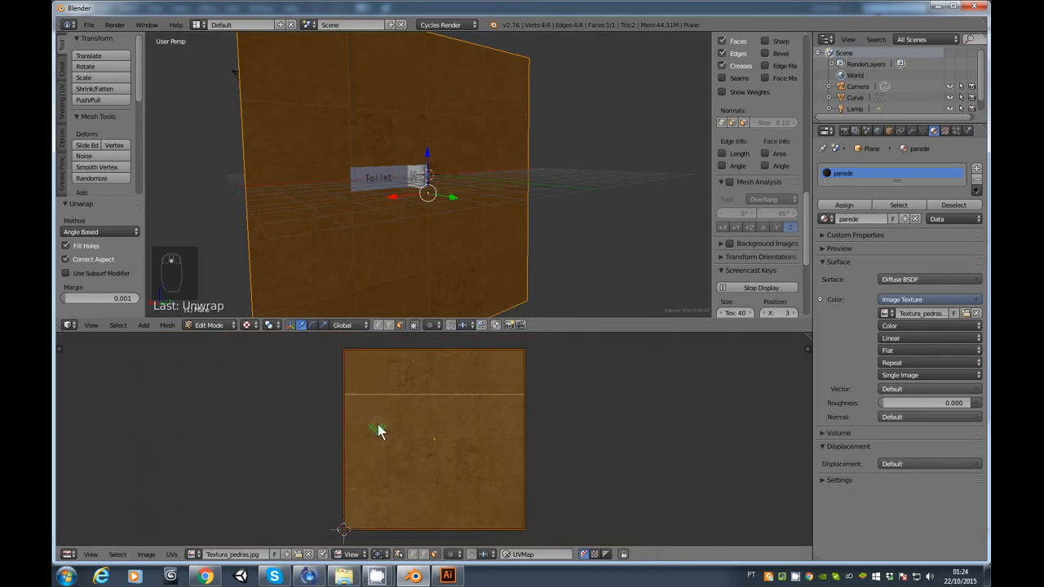
middle_click_drag(415, 234, 389, 247)
scroll(391, 244, "up", 3)
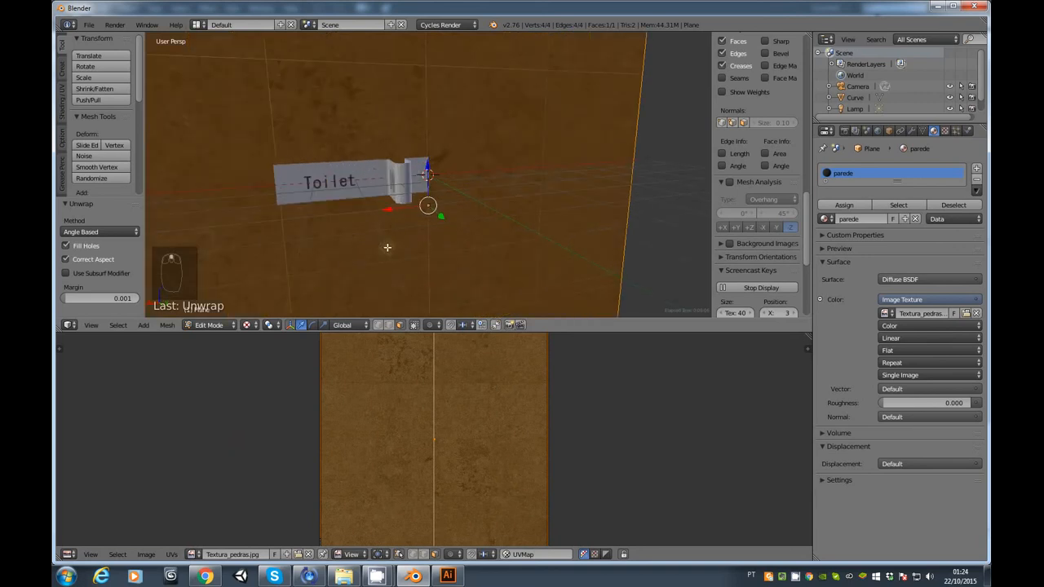
Leave Edit Mode, split the 3D view into two side-by-side viewports, hide the second one's side panels and show the camera view there
key("Tab")
scroll(390, 259, "down", 1)
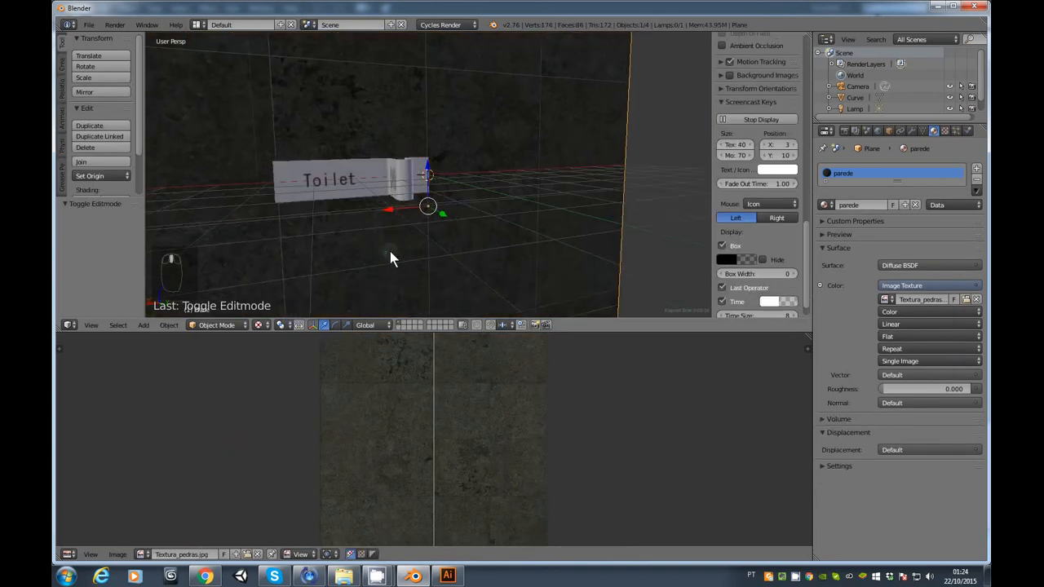
scroll(392, 253, "down", 3)
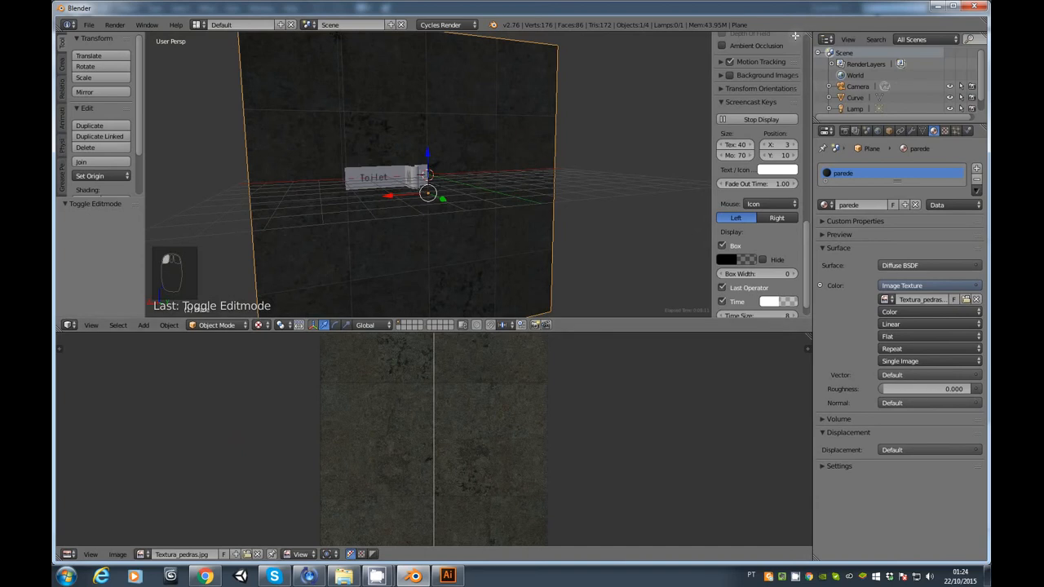
left_click_drag(808, 35, 517, 83)
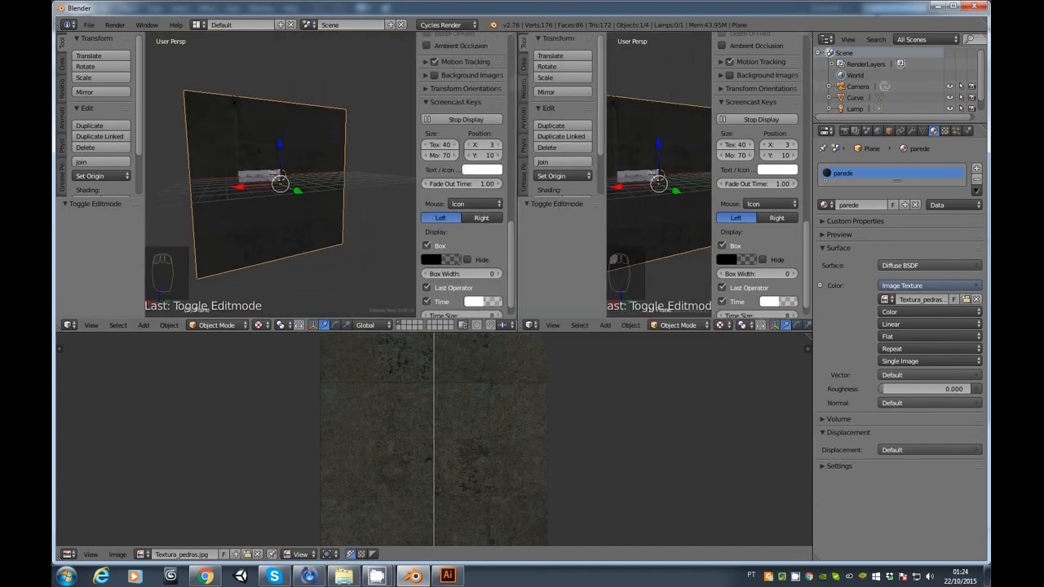
key("t")
key("n")
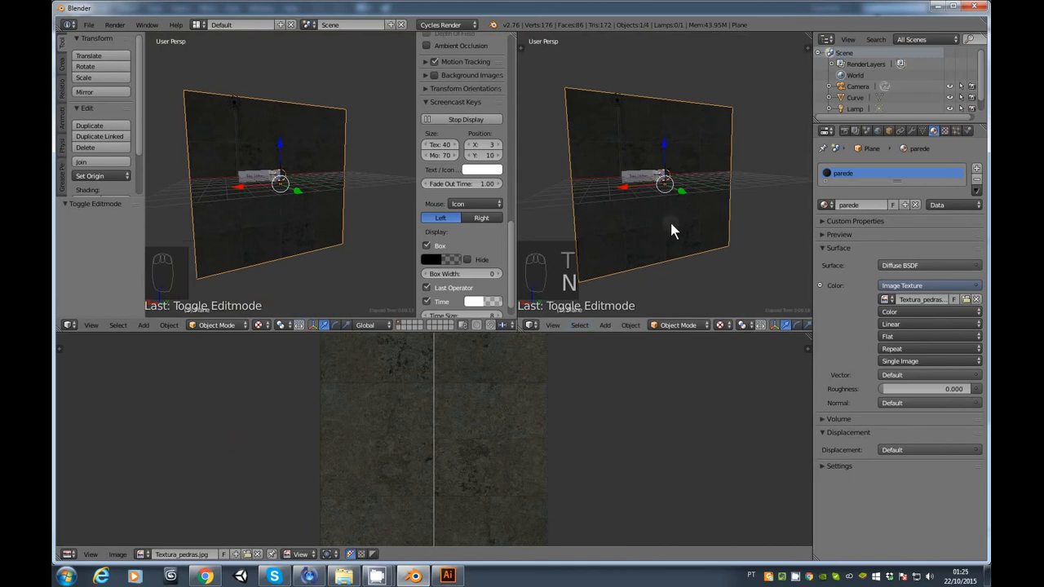
key("KP_0")
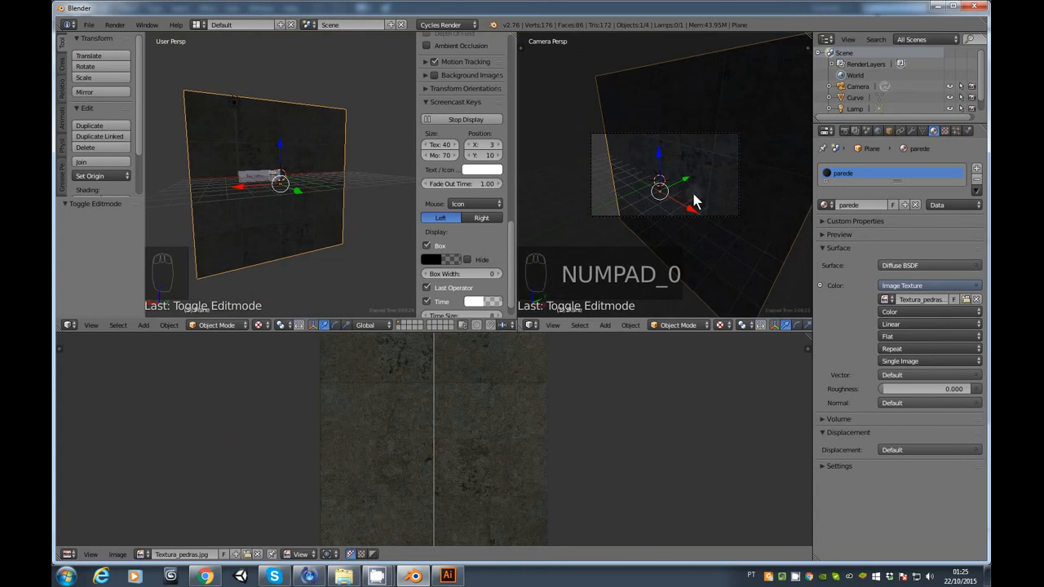
scroll(291, 196, "down", 3)
From the top, move the camera across the wall by about -2.24 in X and 10.66 in Y, and rotate it about -90.6° toward the sign
key("KP_7")
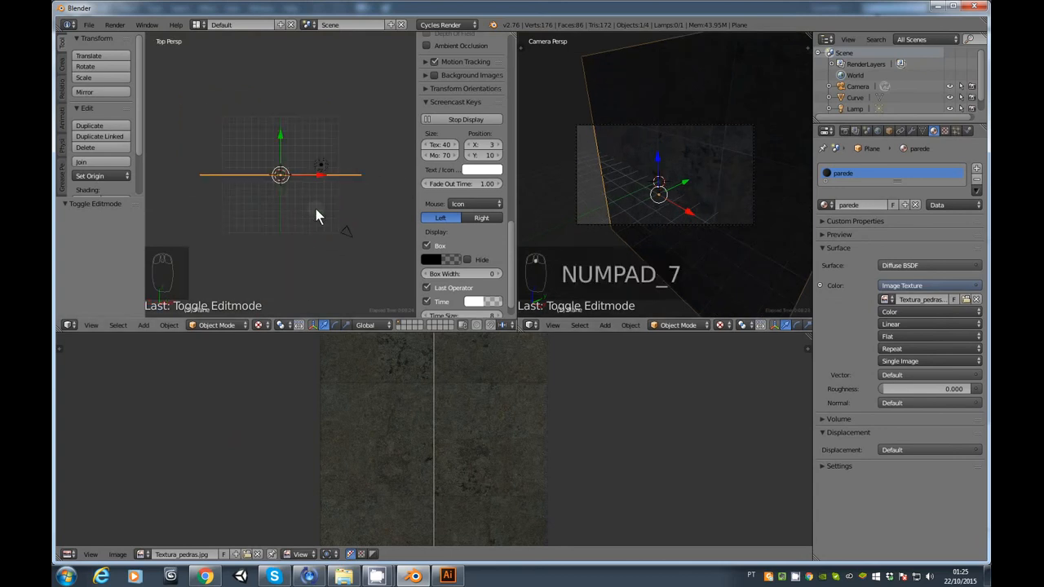
right_click(348, 234)
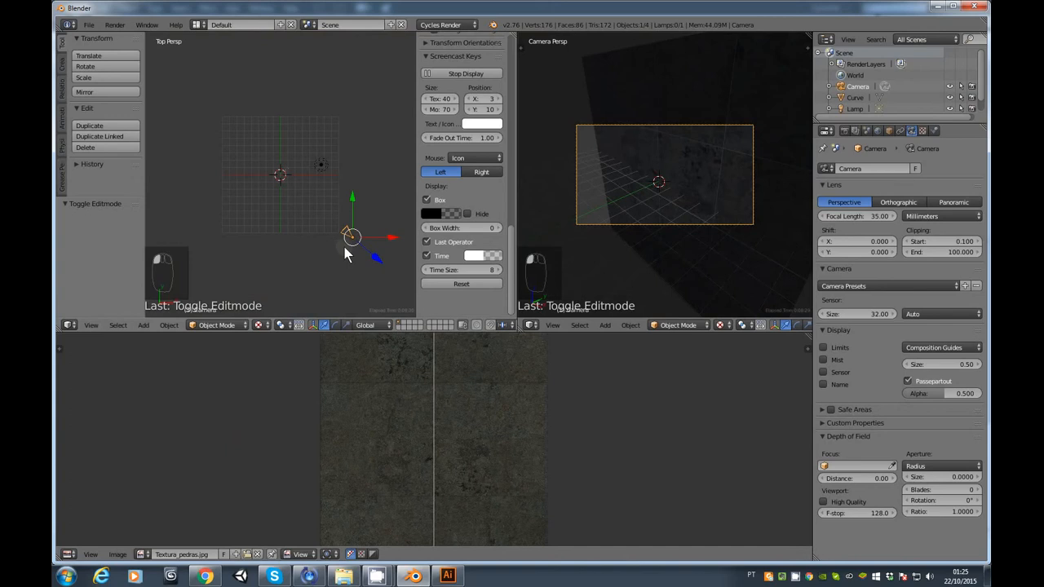
key("KP_5")
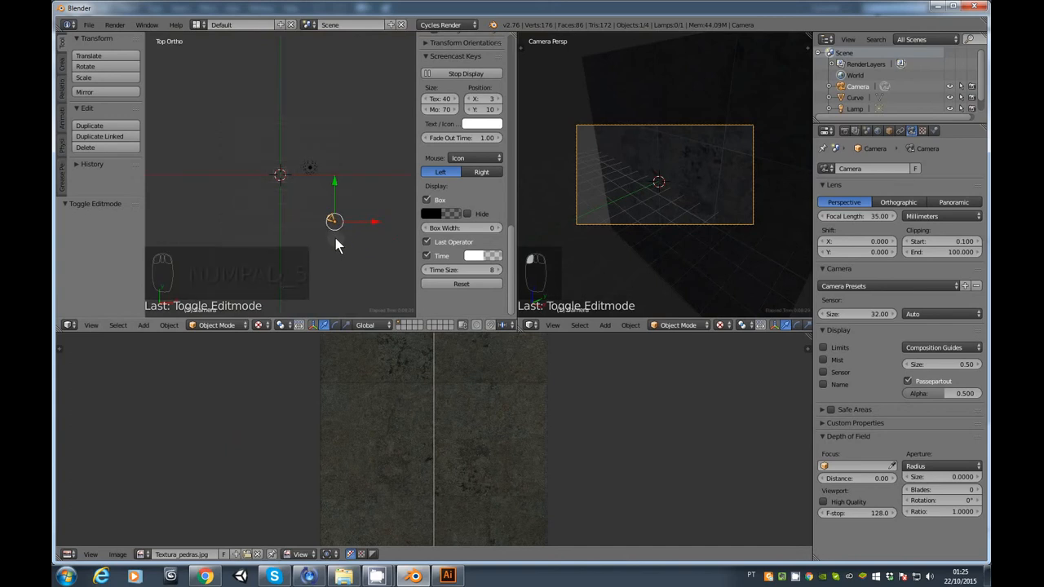
key("z")
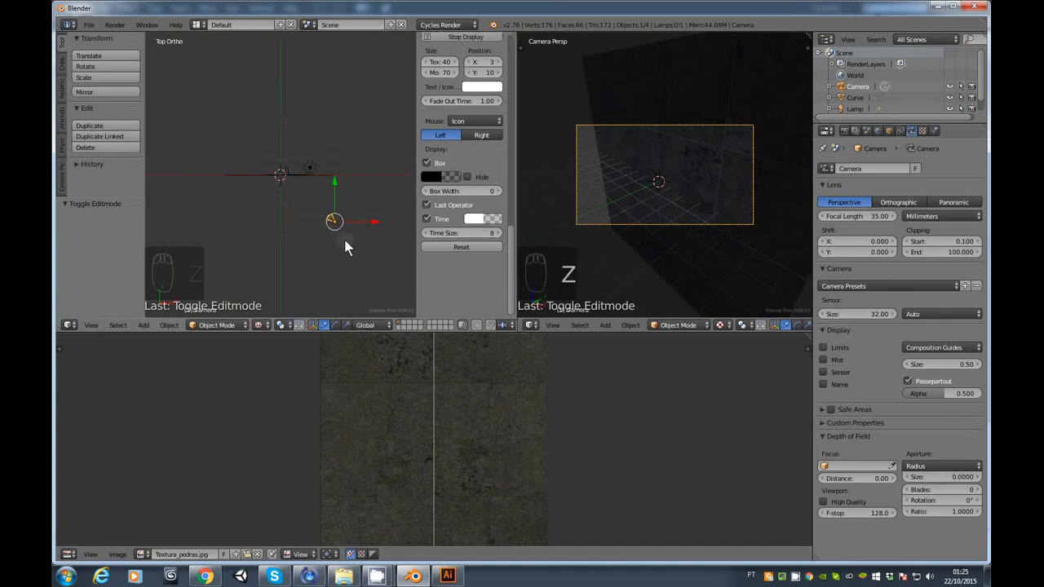
key("g")
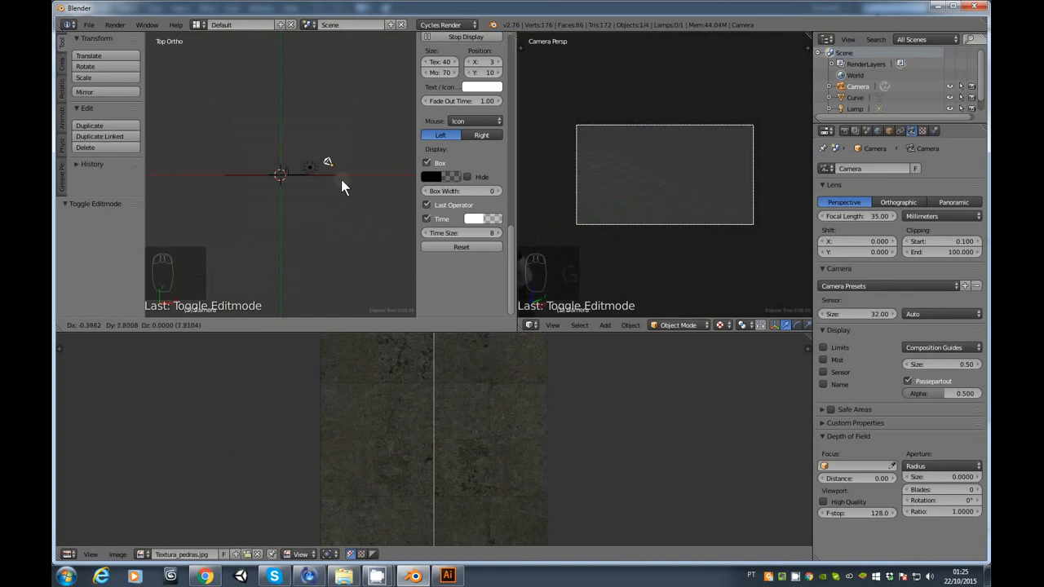
left_click(329, 163)
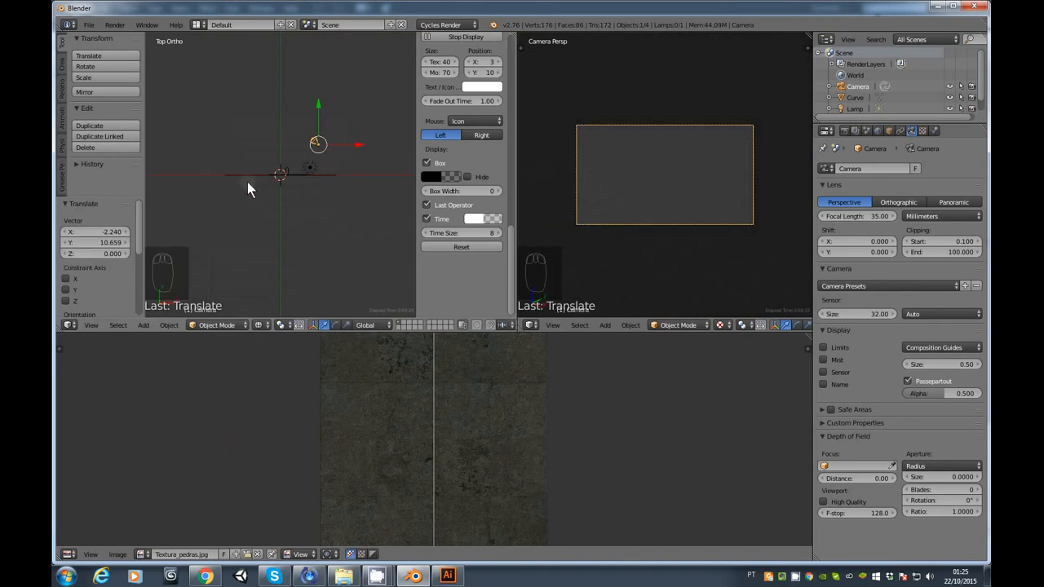
key("r")
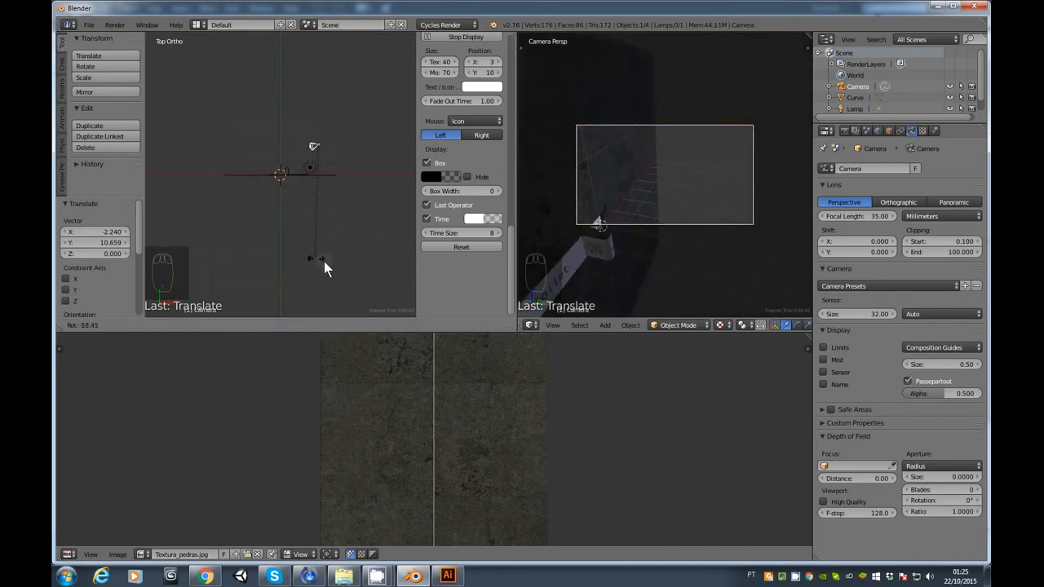
left_click(393, 270)
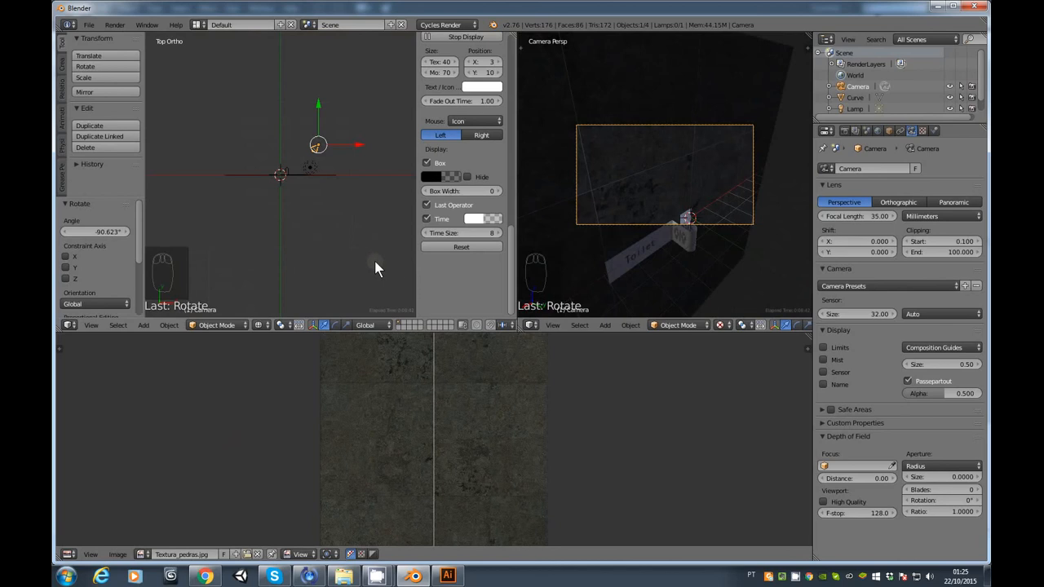
From the front, lower the camera about 5.59 units along Z, close to the sign's height
scroll(359, 229, "up", 6)
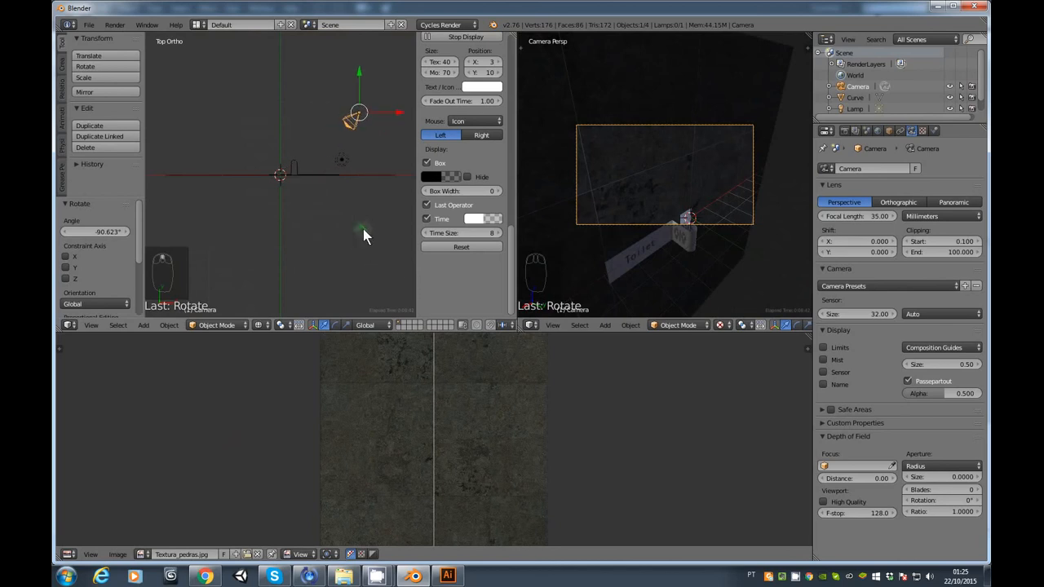
middle_click_drag(249, 212, 216, 211, "shift")
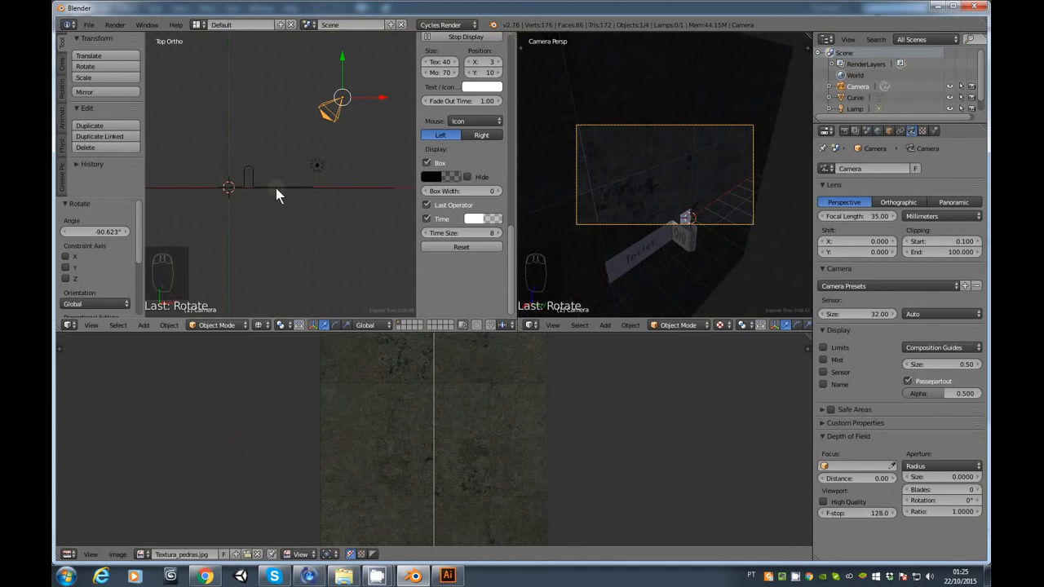
key("KP_1")
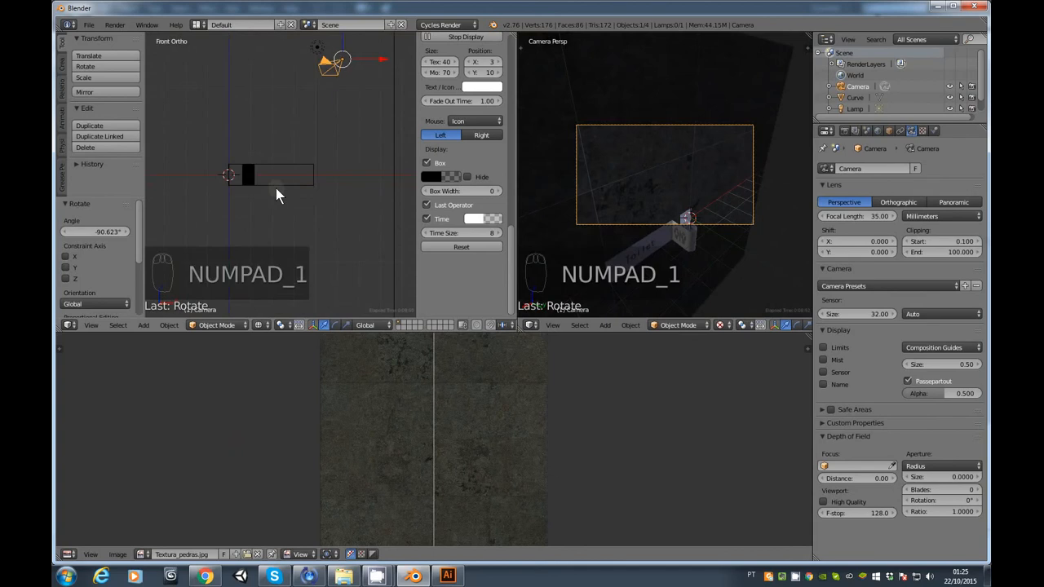
key("g")
key("z")
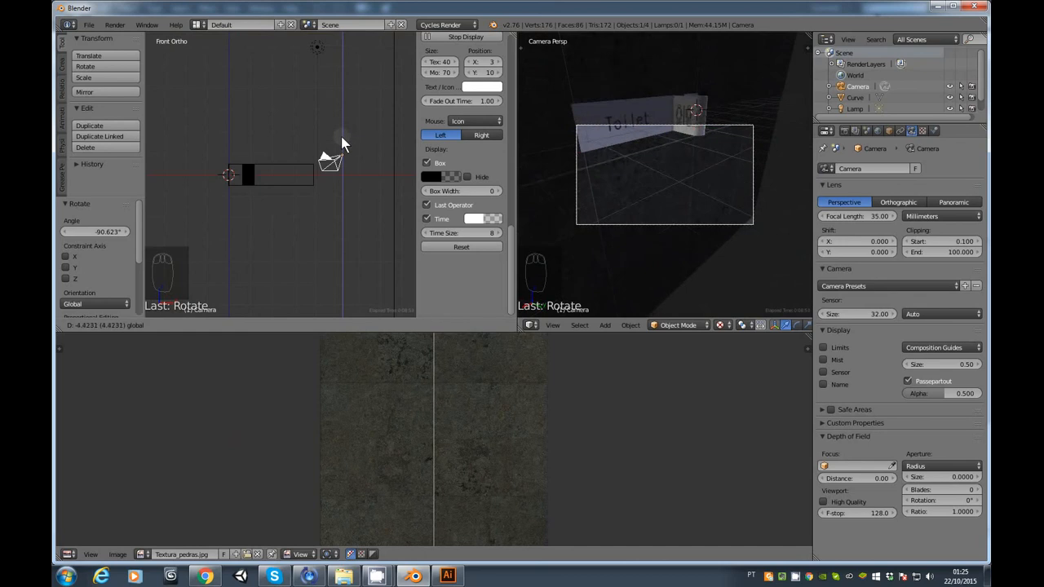
left_click(344, 167)
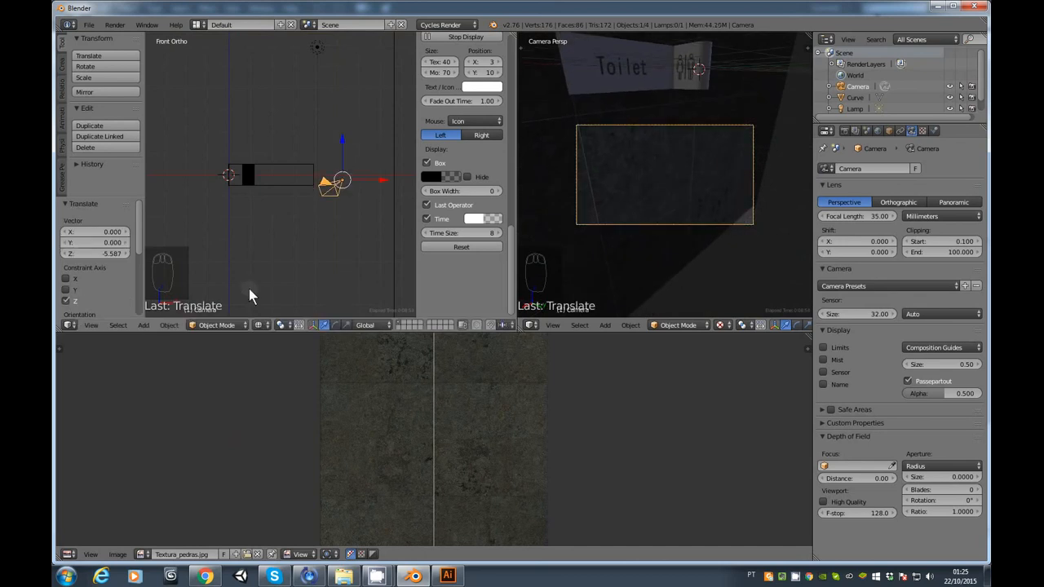
Tilt the camera up toward the sign with the rotation manipulator in Local orientation, and shift it slightly down along its local Y axis
left_click(333, 324)
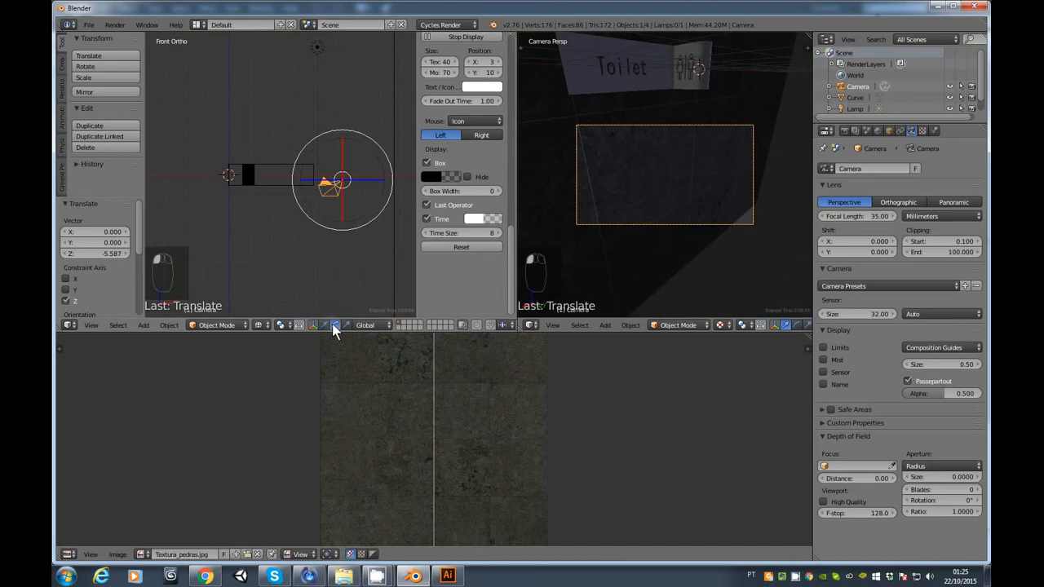
left_click(371, 323)
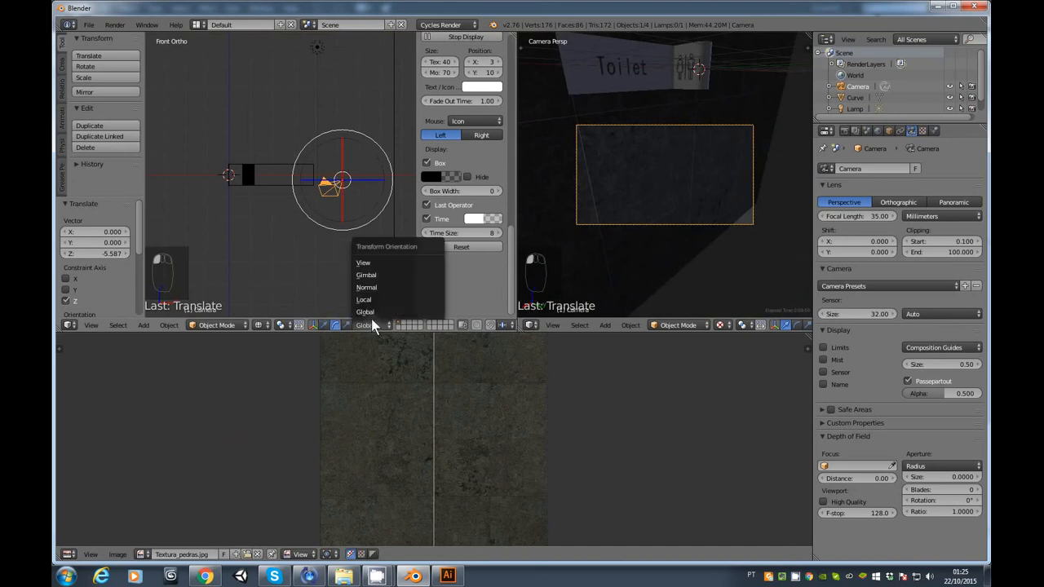
left_click(373, 298)
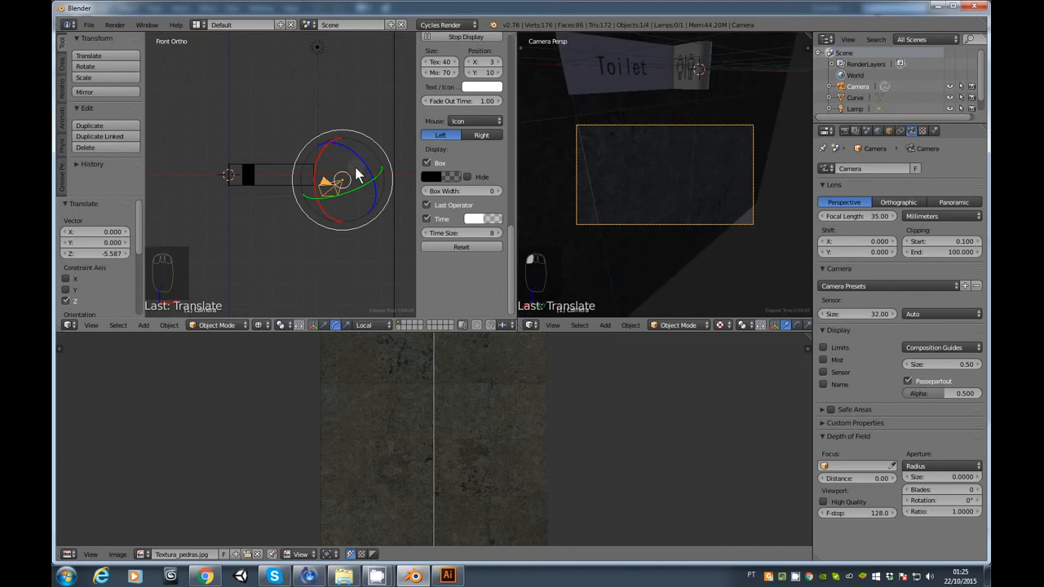
scroll(357, 170, "up", 3)
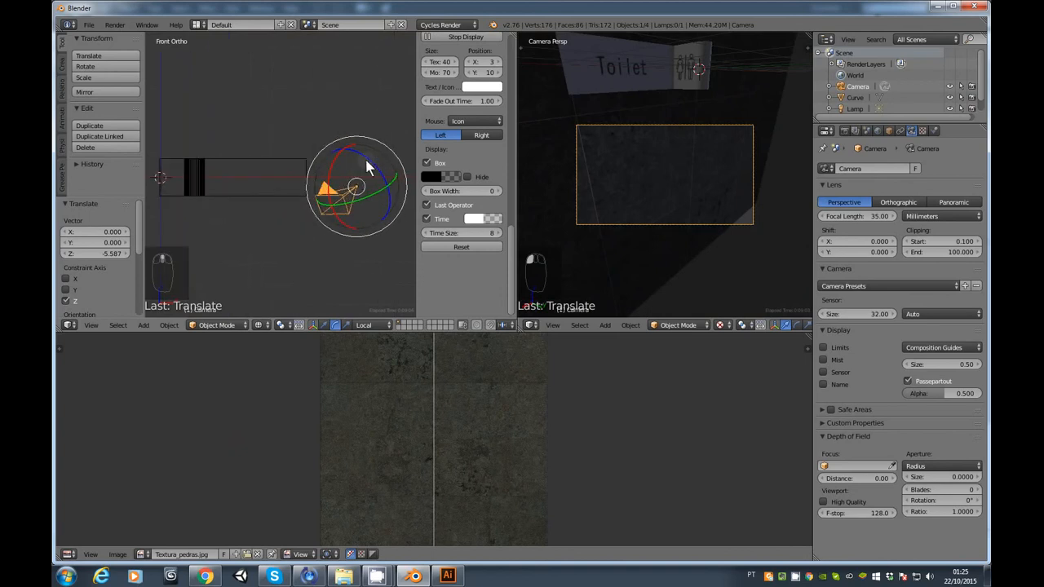
left_click_drag(365, 156, 357, 196)
left_click(324, 325)
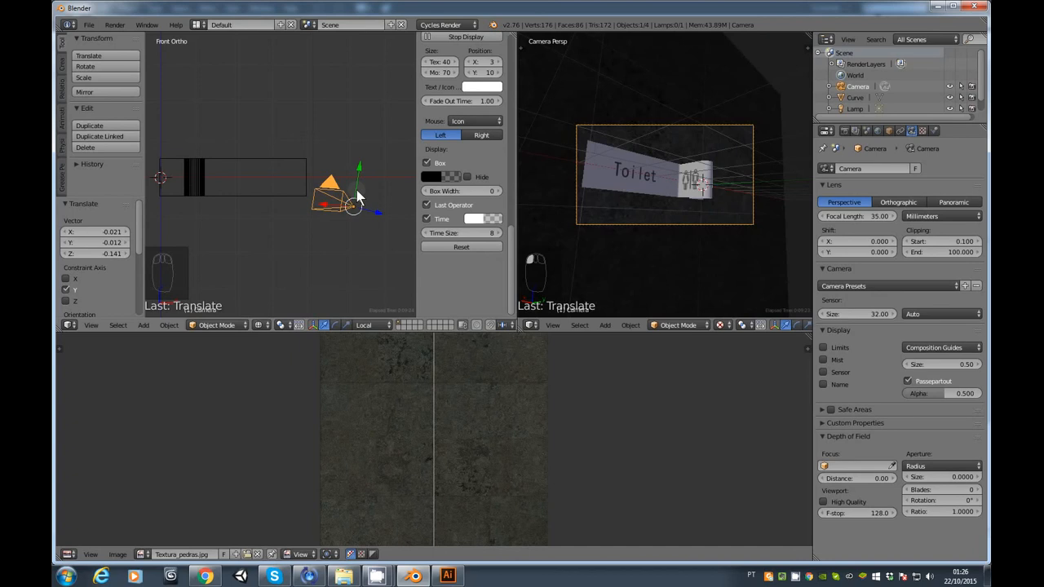
From the top, rotate the camera about -17.7° and move it about -1.10 in X and 0.82 in Y to frame the sign
key("KP_7")
scroll(348, 179, "down", 2)
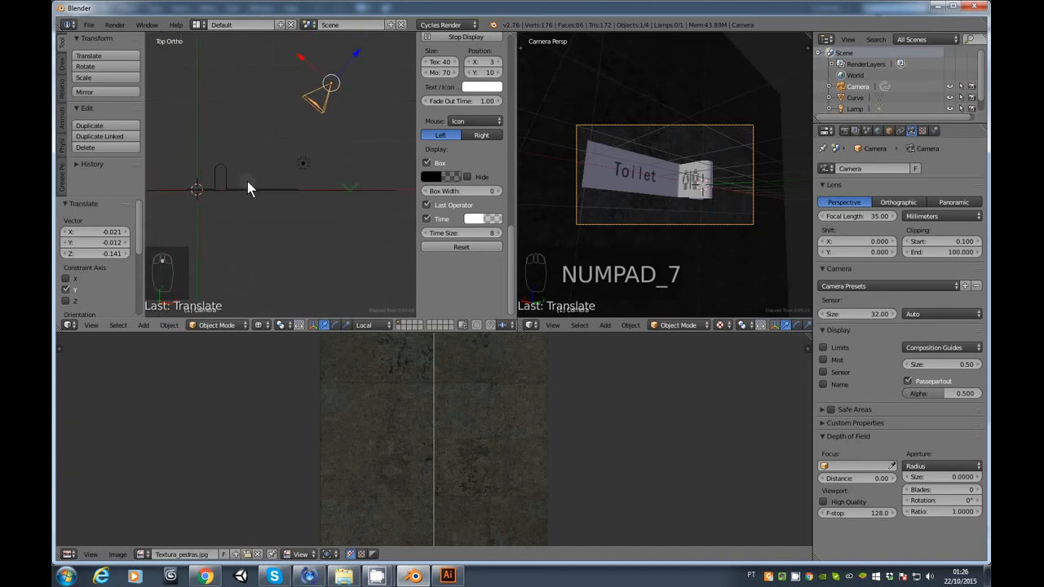
key("r")
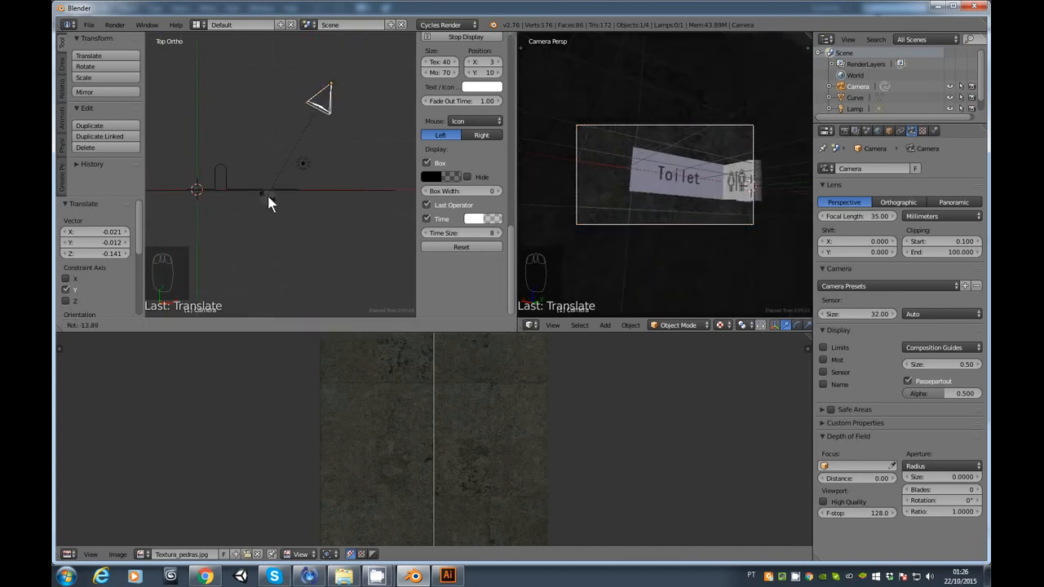
left_click(276, 202)
key("g")
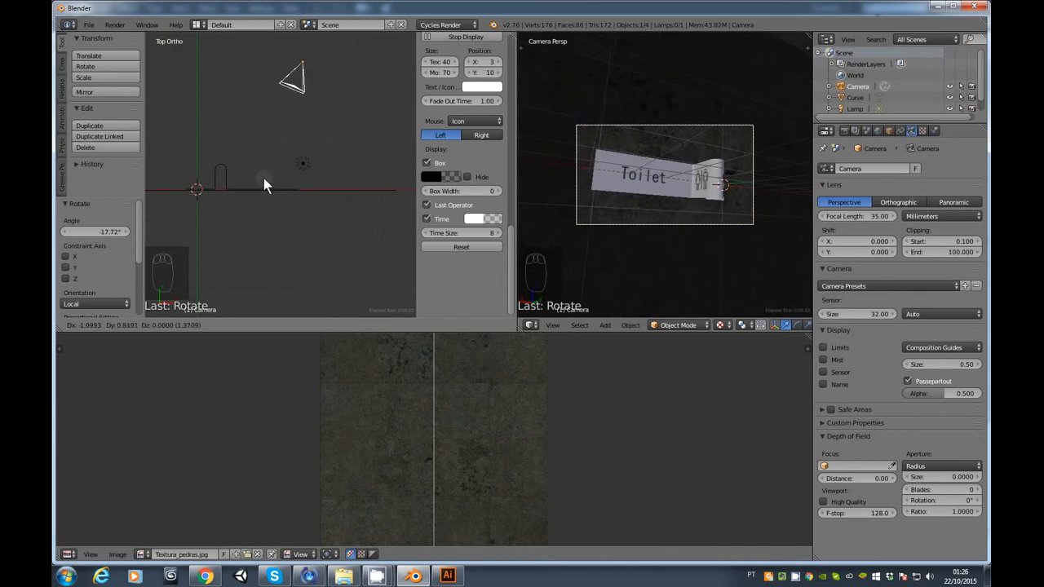
left_click(264, 177)
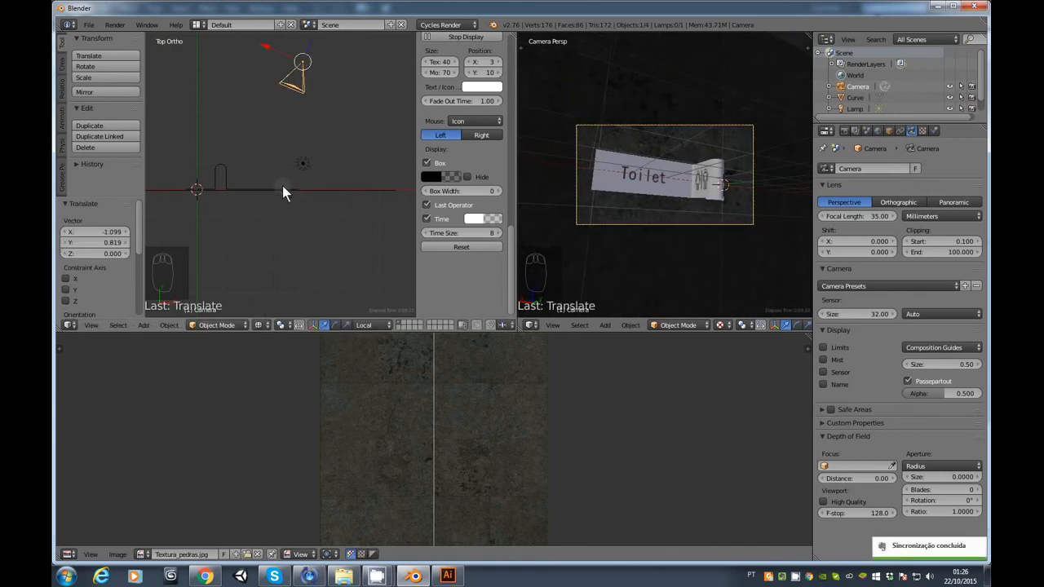
From the front, rotate the camera about -2.8° to level the sign, and move it down about 0.35 units along its local Y axis
key("KP_3")
key("KP_1")
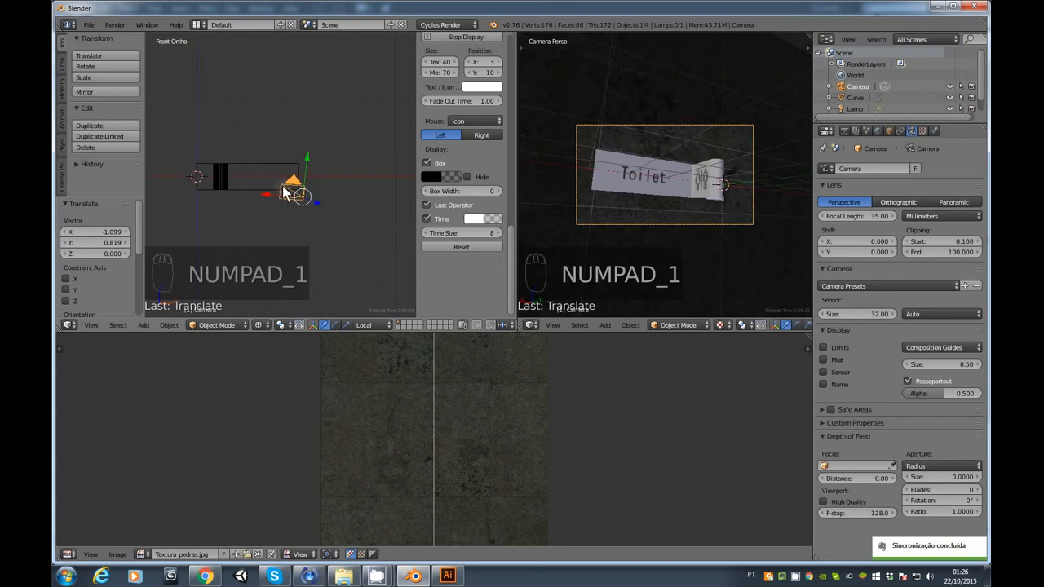
scroll(229, 195, "up", 3)
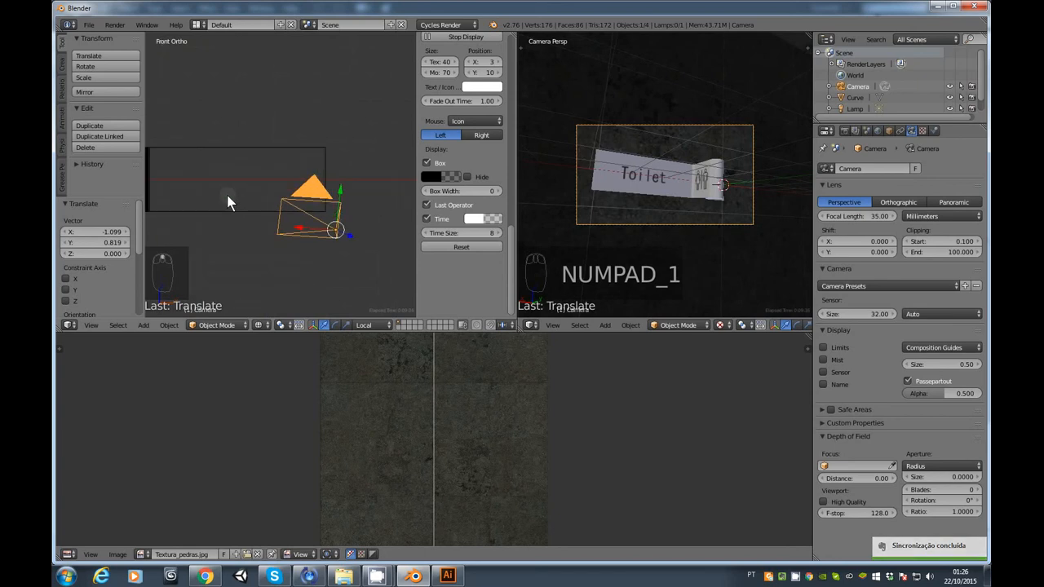
key("r")
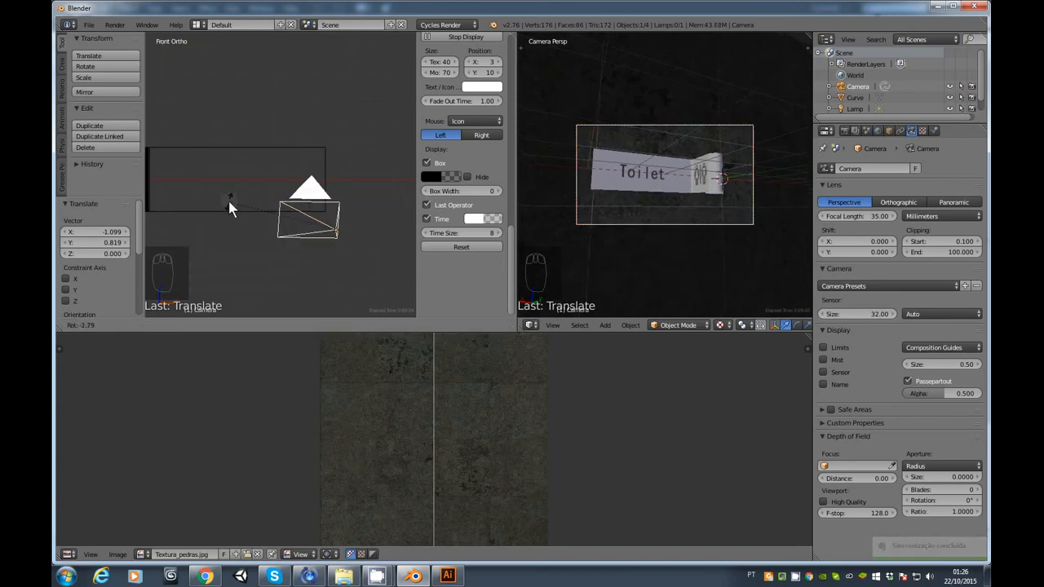
left_click(229, 202)
scroll(274, 183, "down", 1)
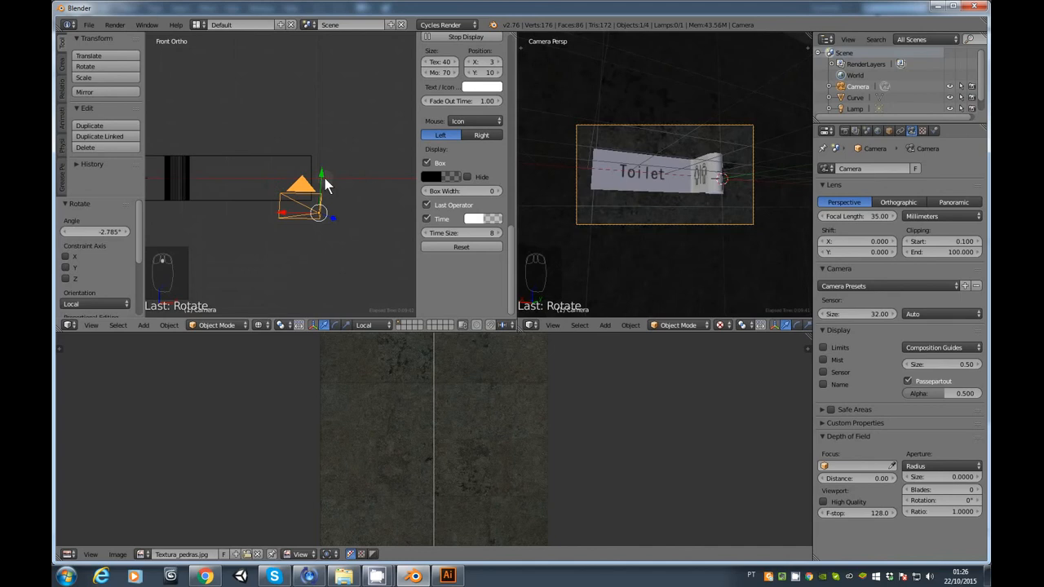
left_click_drag(322, 174, 323, 191)
From the top, rotate the camera about 9.4° and move it about 0.84 in X and -0.04 in Y
key("KP_7")
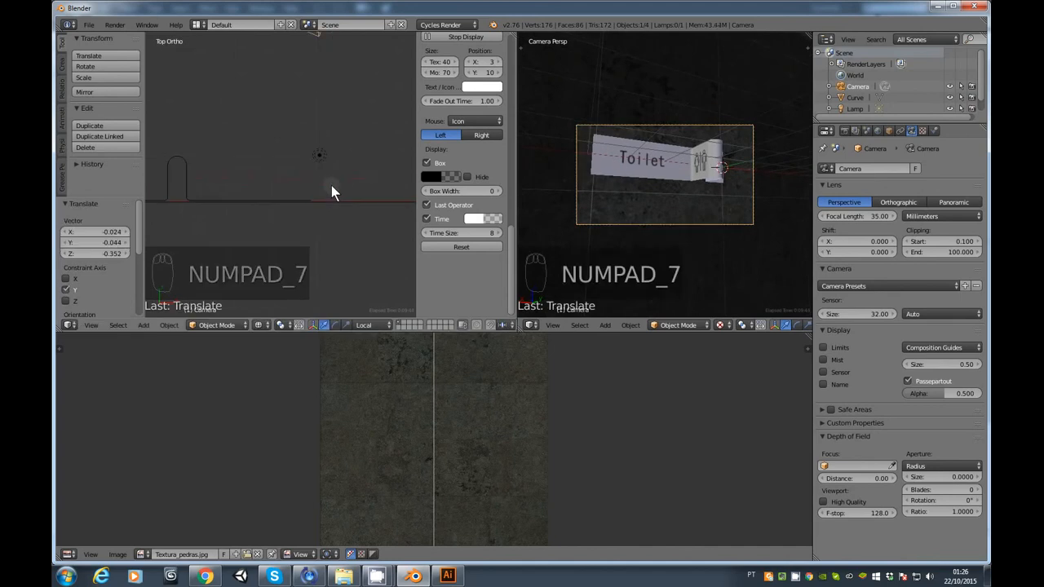
key("r")
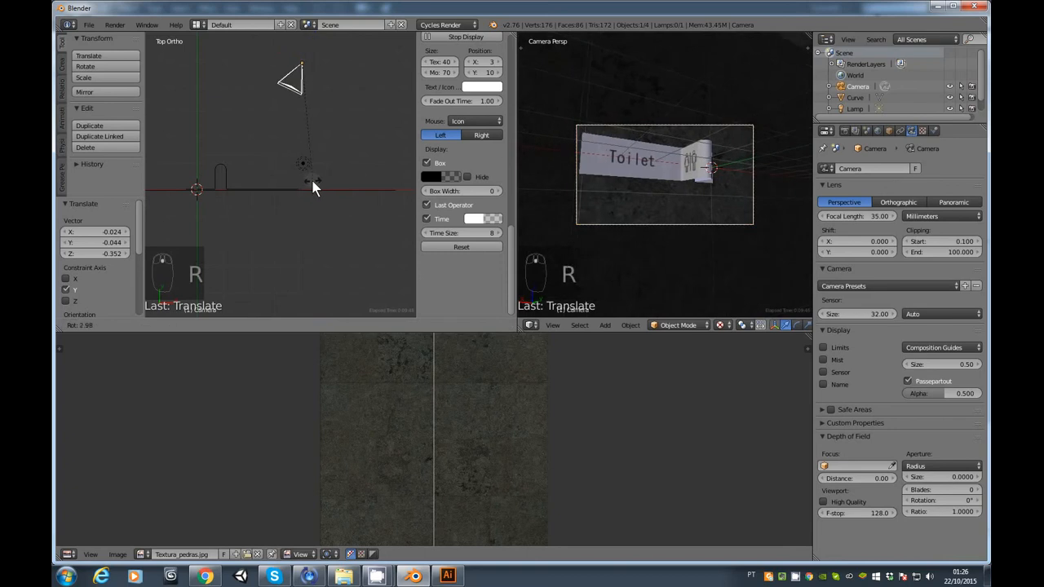
left_click(301, 186)
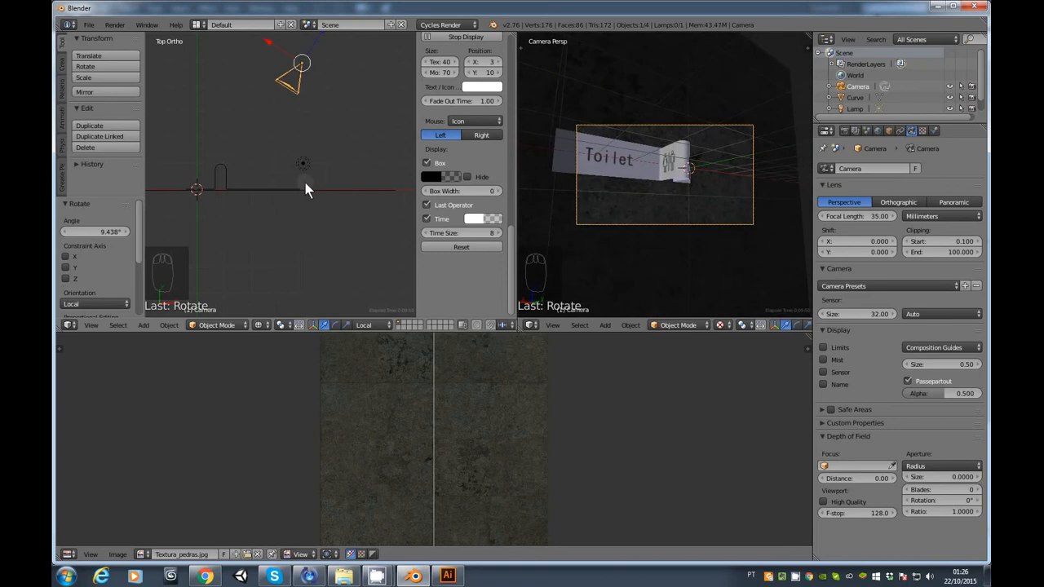
key("g")
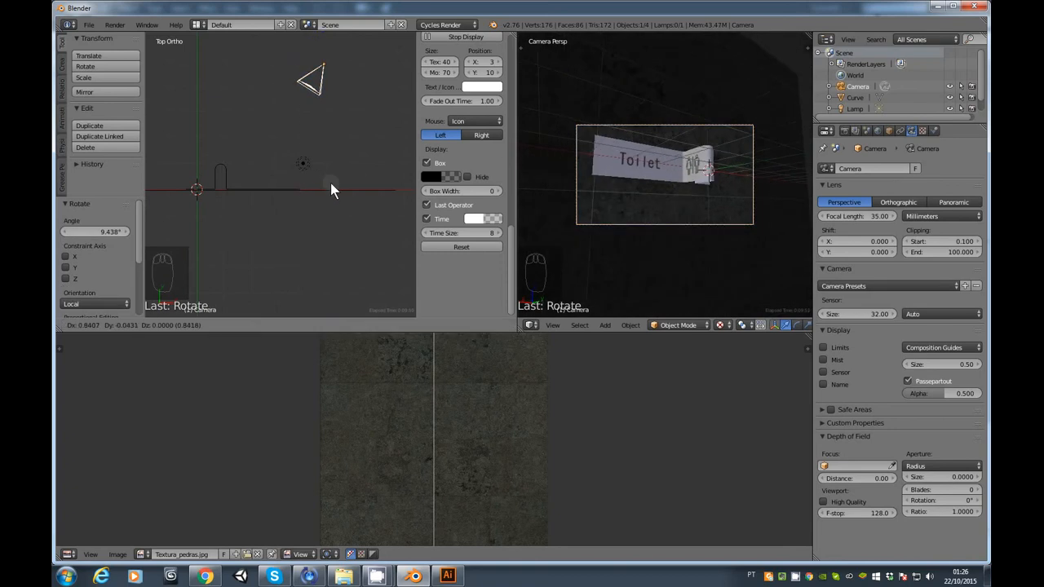
left_click(330, 183)
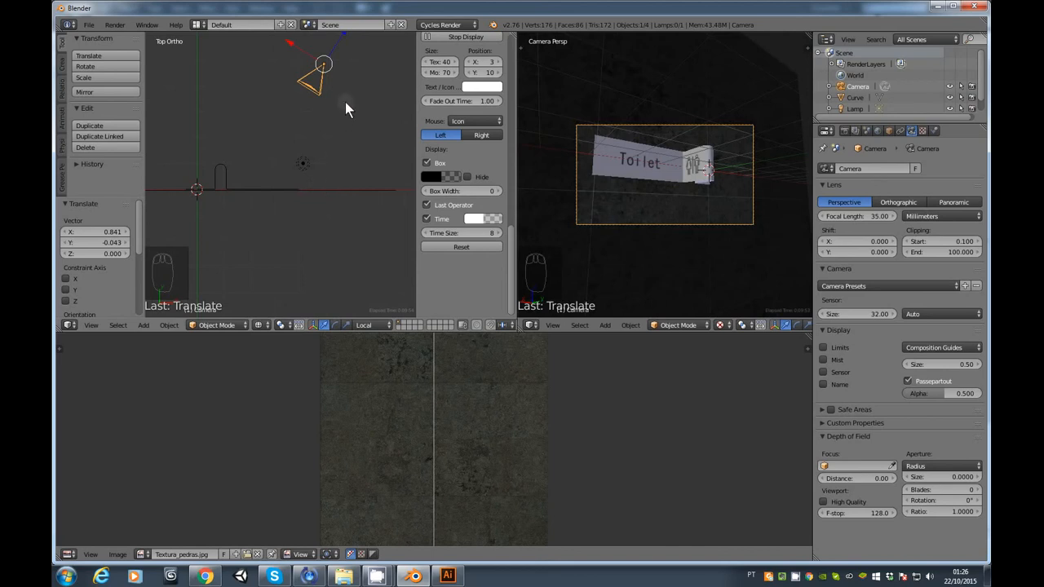
From the right side, tilt the camera about 2.7° around its local X axis with the rotation manipulator
key("KP_3")
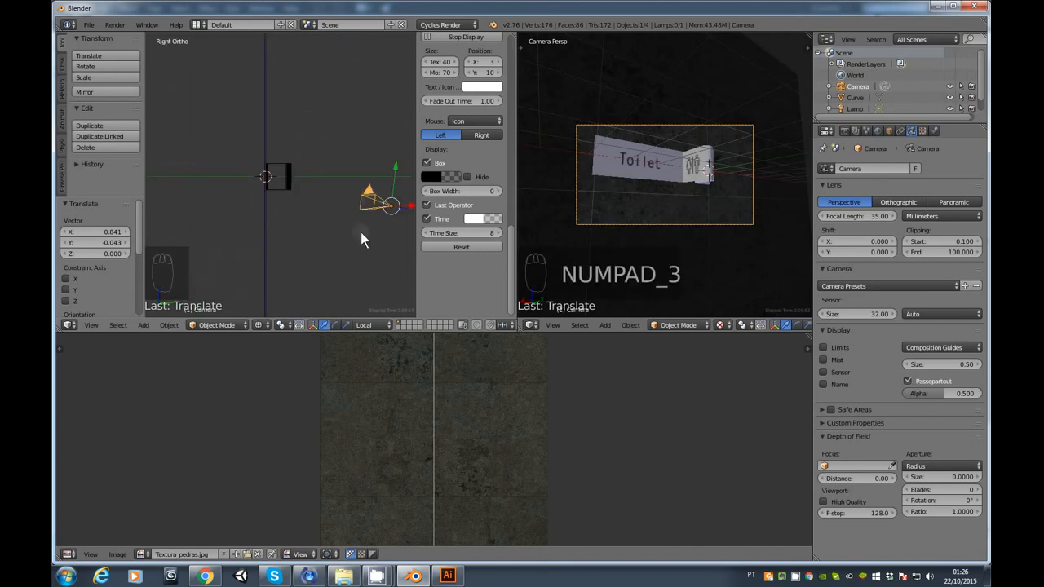
middle_click_drag(360, 231, 296, 218, "shift")
scroll(297, 216, "up", 3)
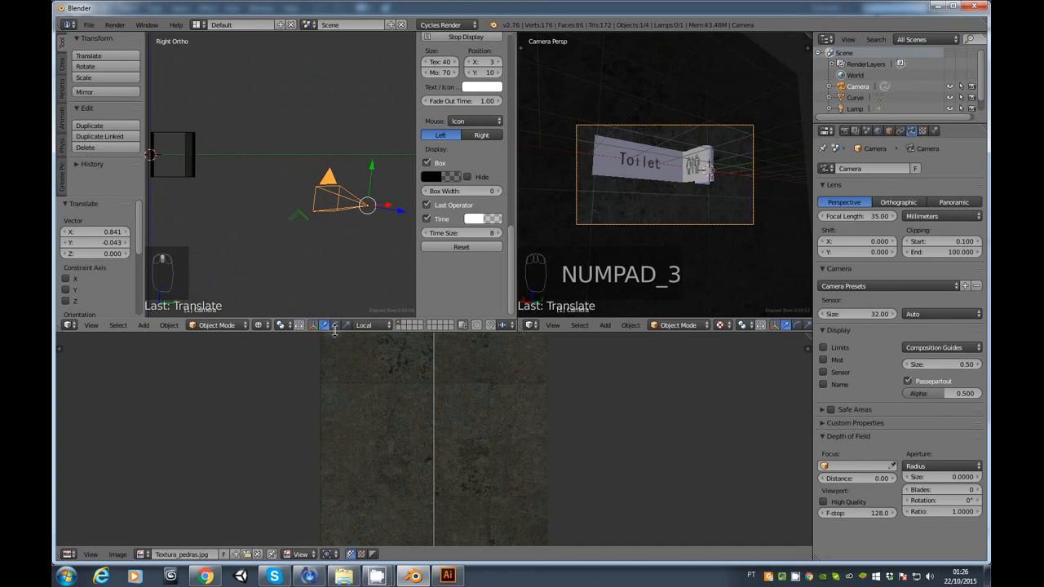
left_click(335, 326)
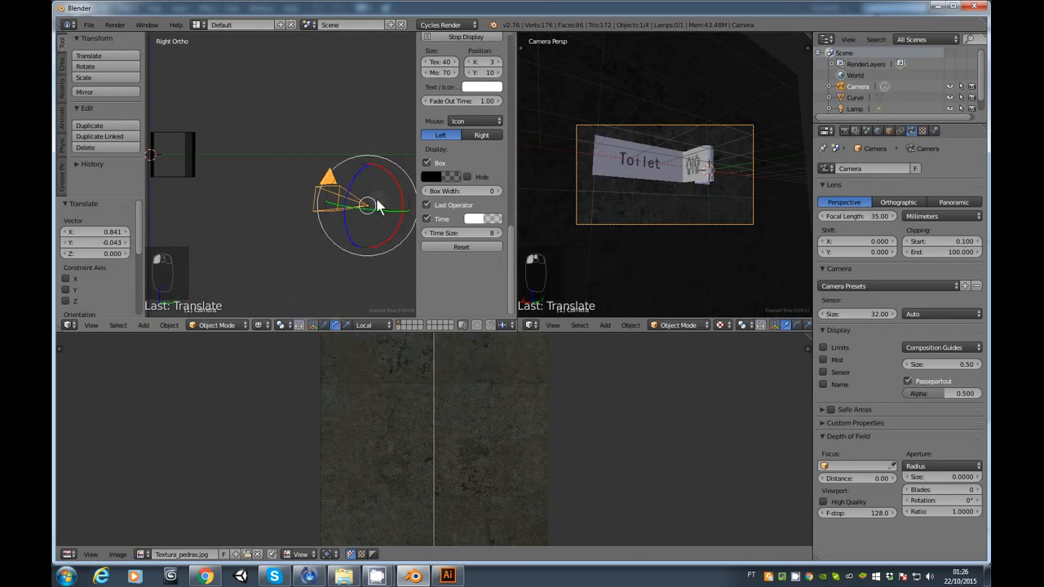
left_click_drag(396, 184, 398, 186)
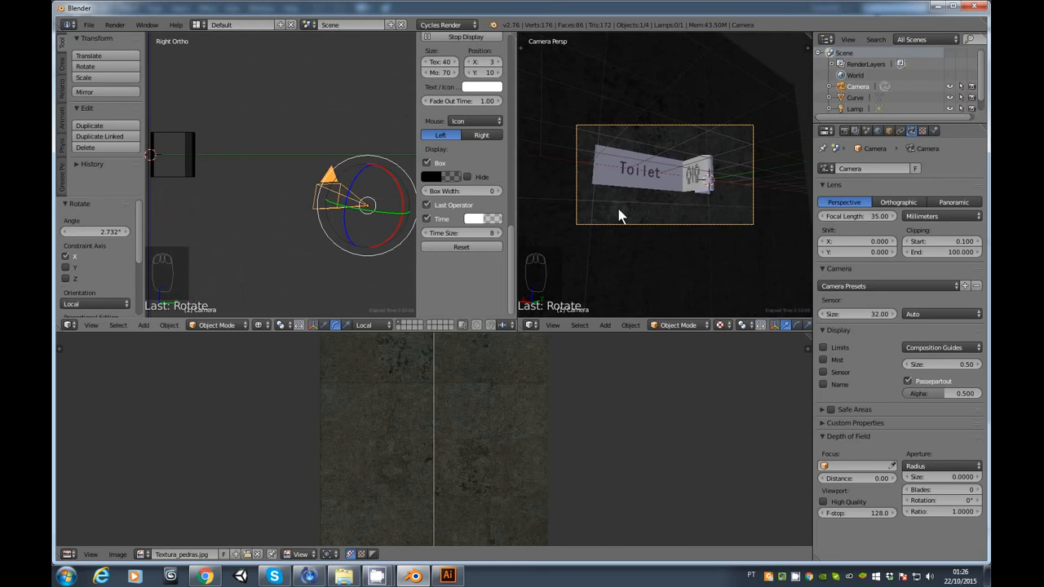
Switch the camera viewport's shading to Rendered to preview the framed sign
scroll(680, 190, "up", 2)
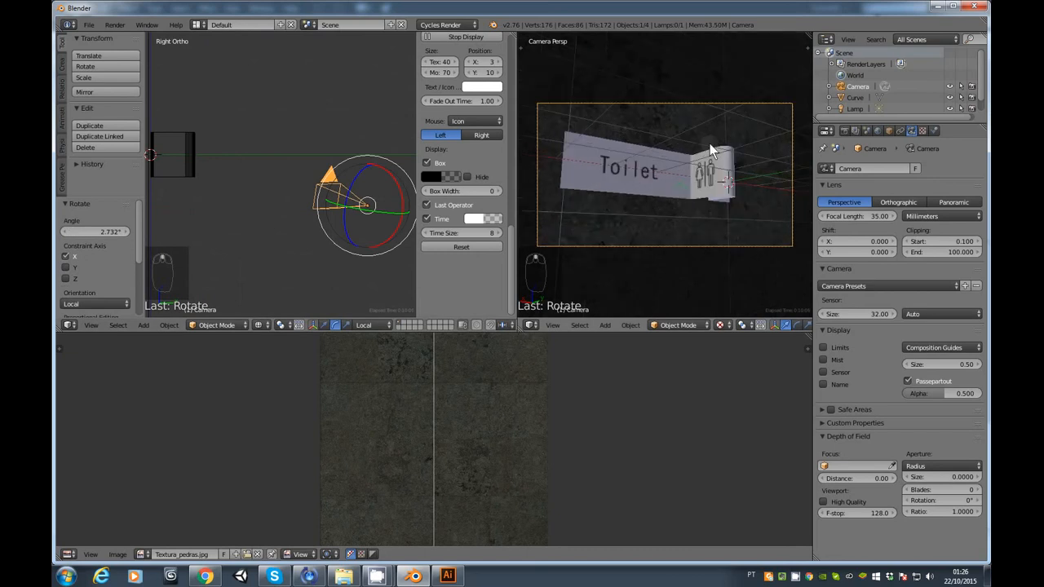
left_click(721, 326)
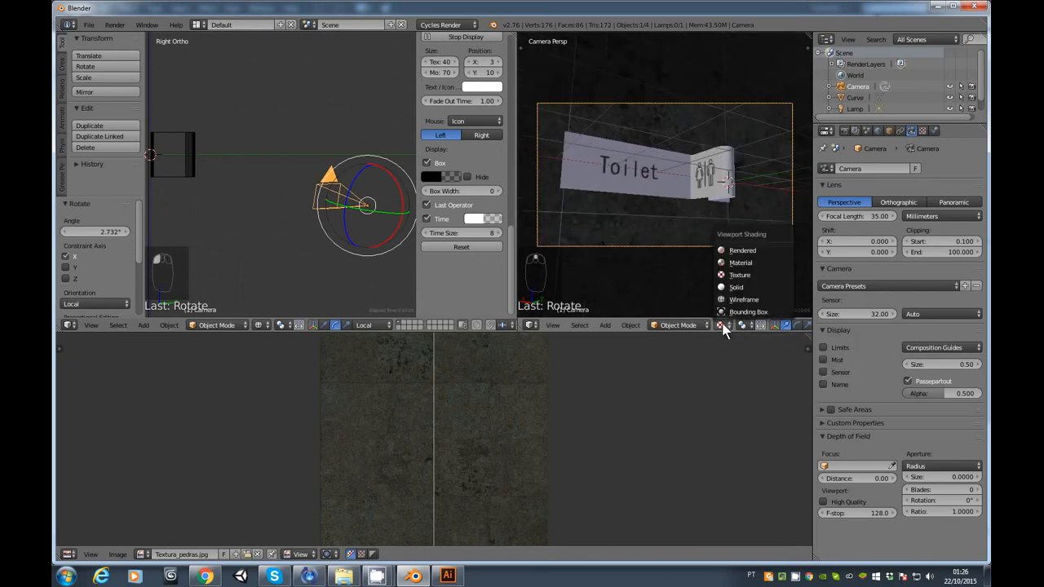
left_click(738, 252)
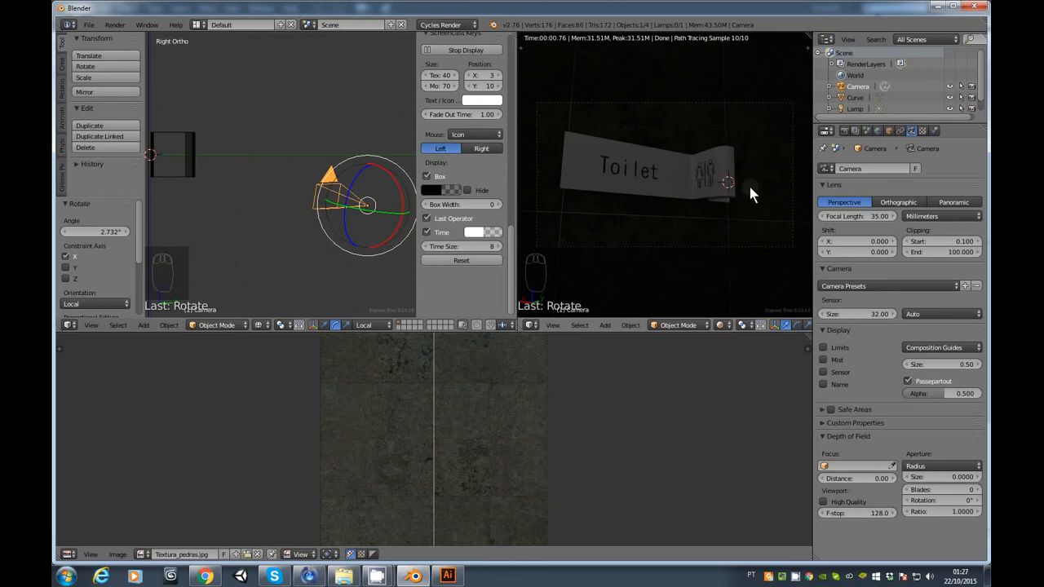
Enable nodes for the world background and use a Sky Texture as its color
left_click(879, 131)
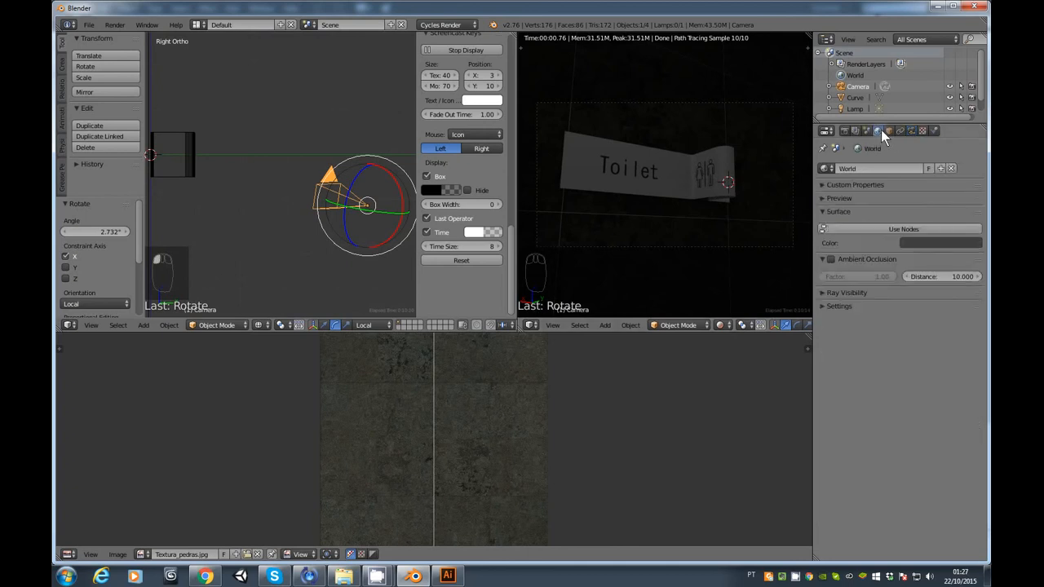
left_click(916, 229)
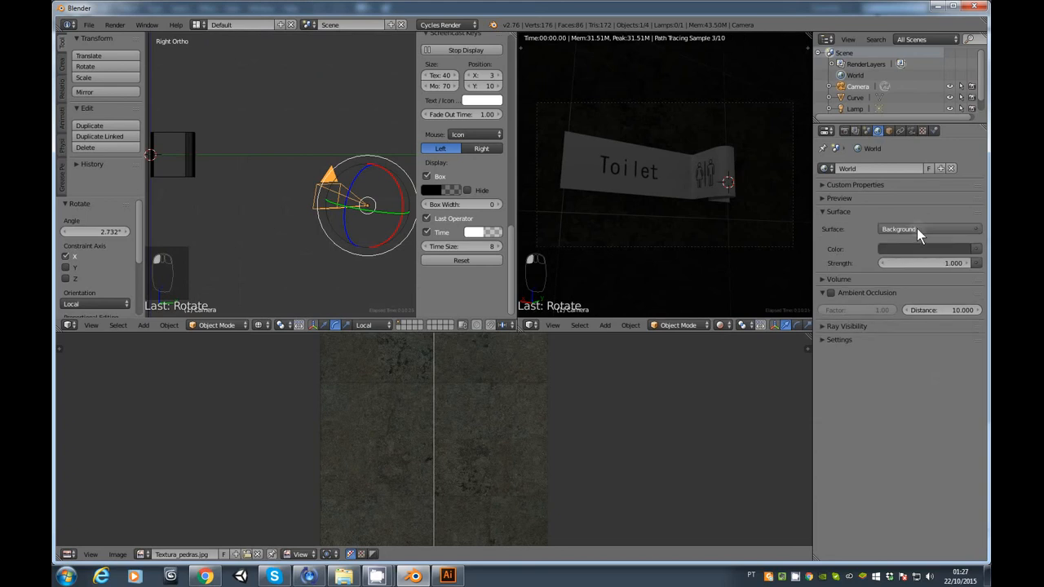
left_click(976, 249)
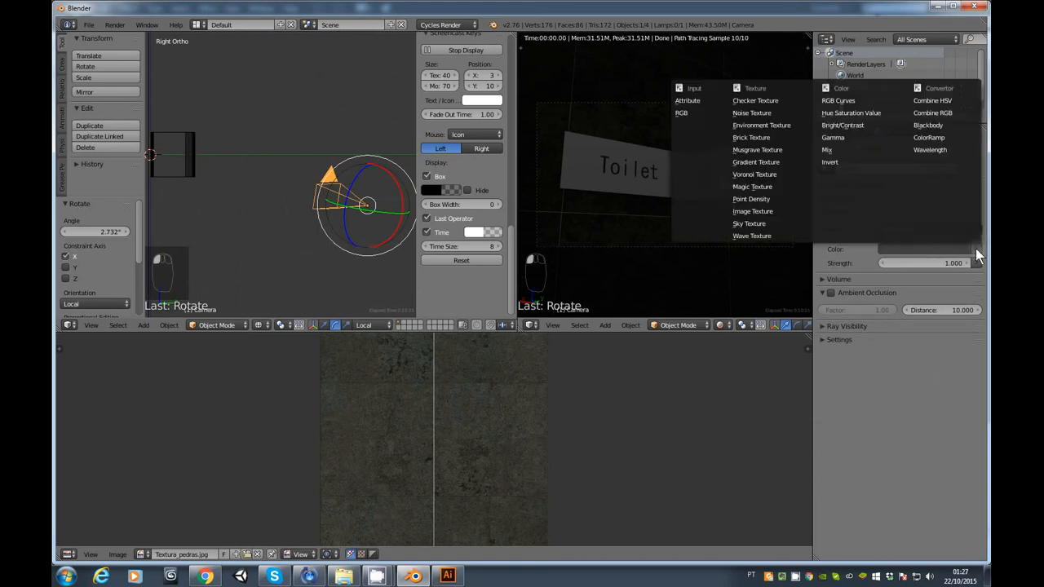
left_click(765, 223)
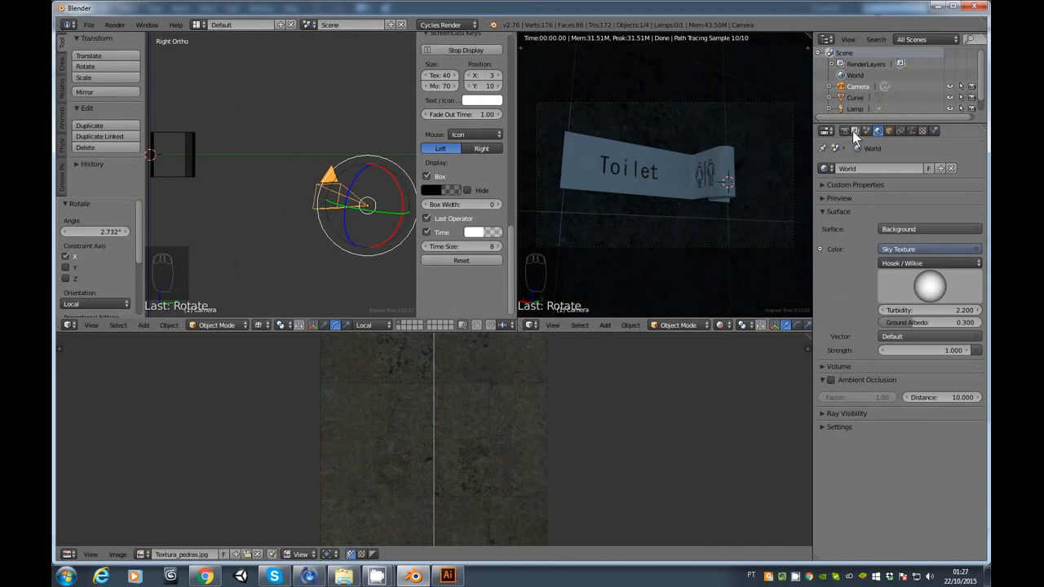
Select the lamp above the sign and move it about 1.60 in Y and -1.42 in Z in the right view
scroll(347, 183, "down", 3)
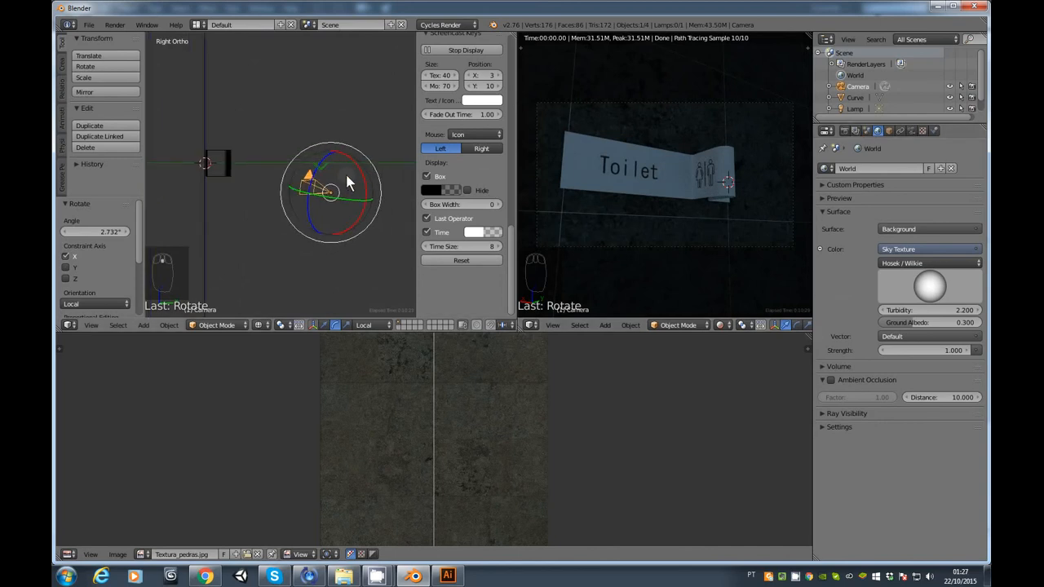
left_click(272, 134)
scroll(305, 119, "down", 2)
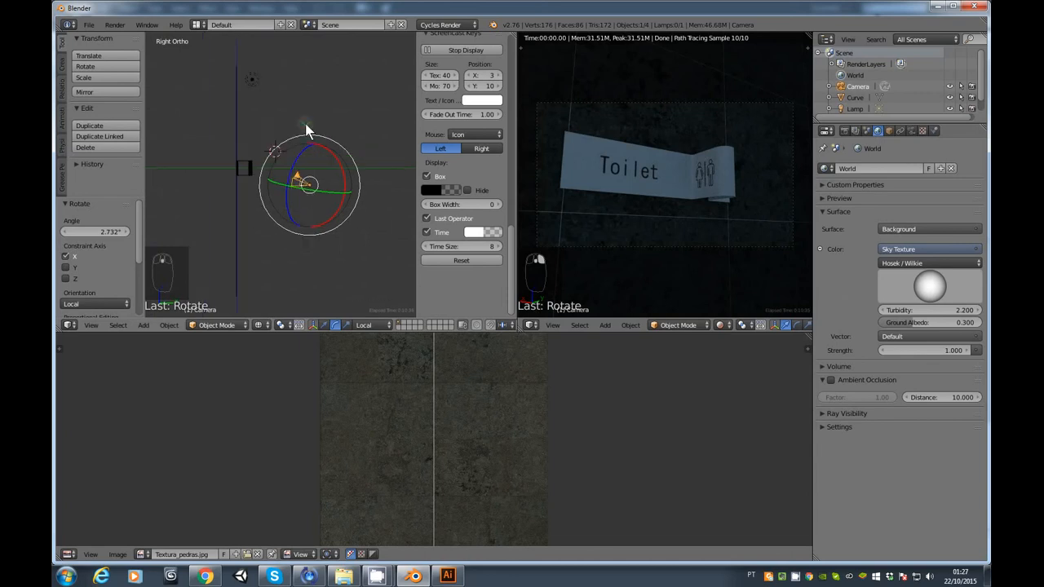
right_click(264, 85)
key("g")
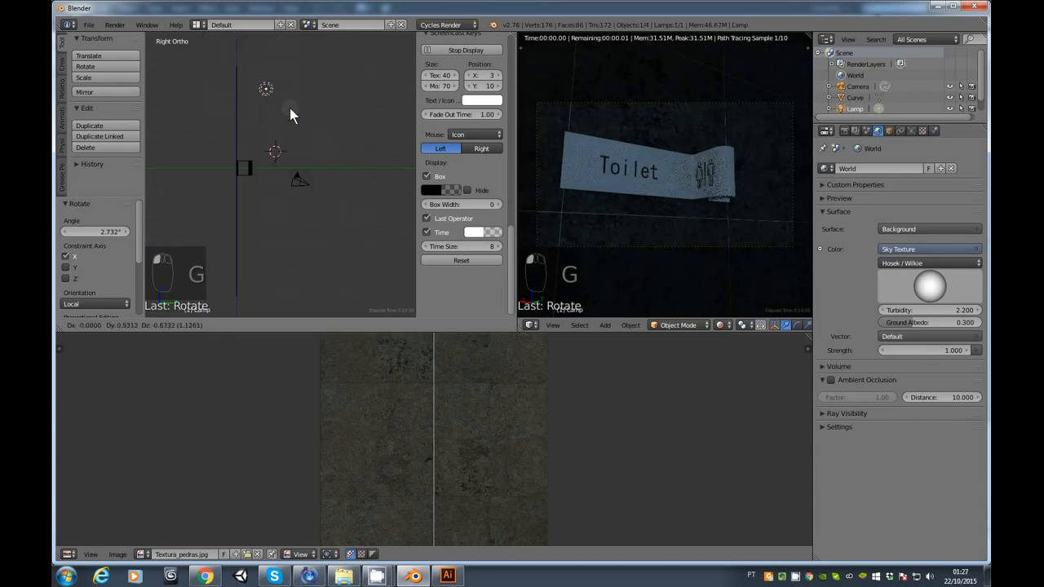
left_click(296, 120)
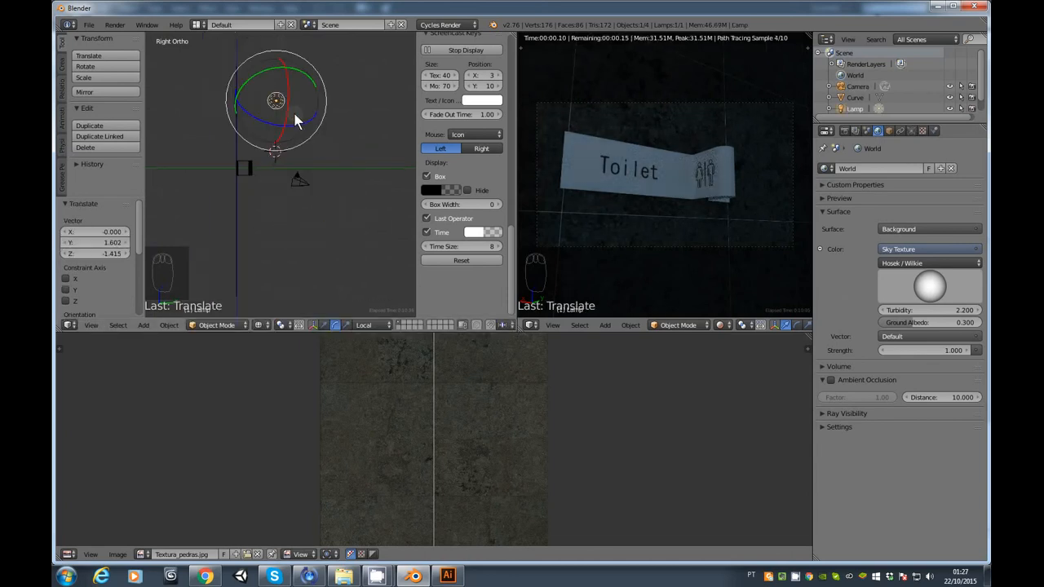
Change the lamp type to Area and set its rectangle size to 2 in both X and Y
left_click(911, 132)
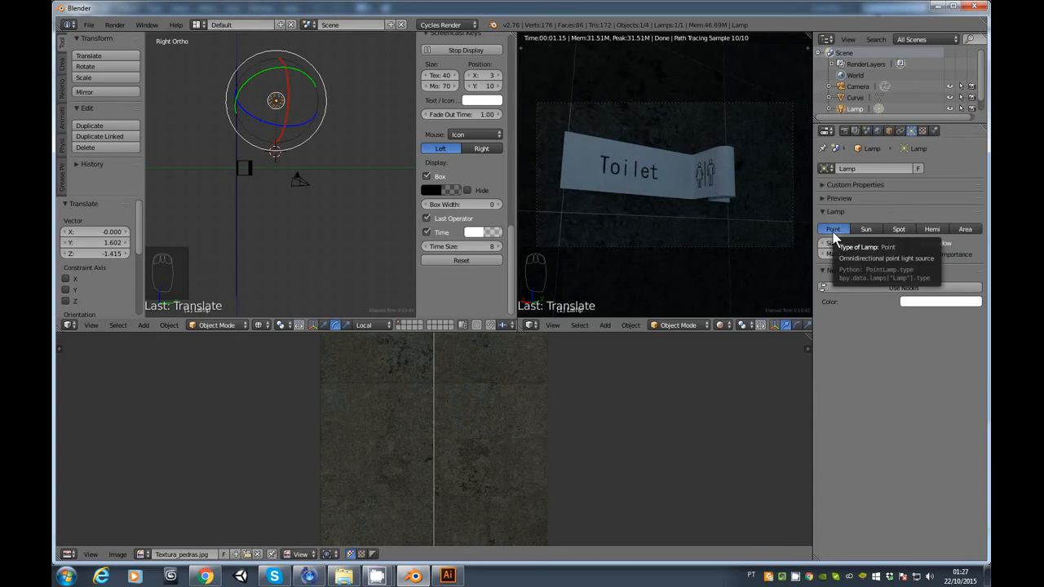
left_click(964, 230)
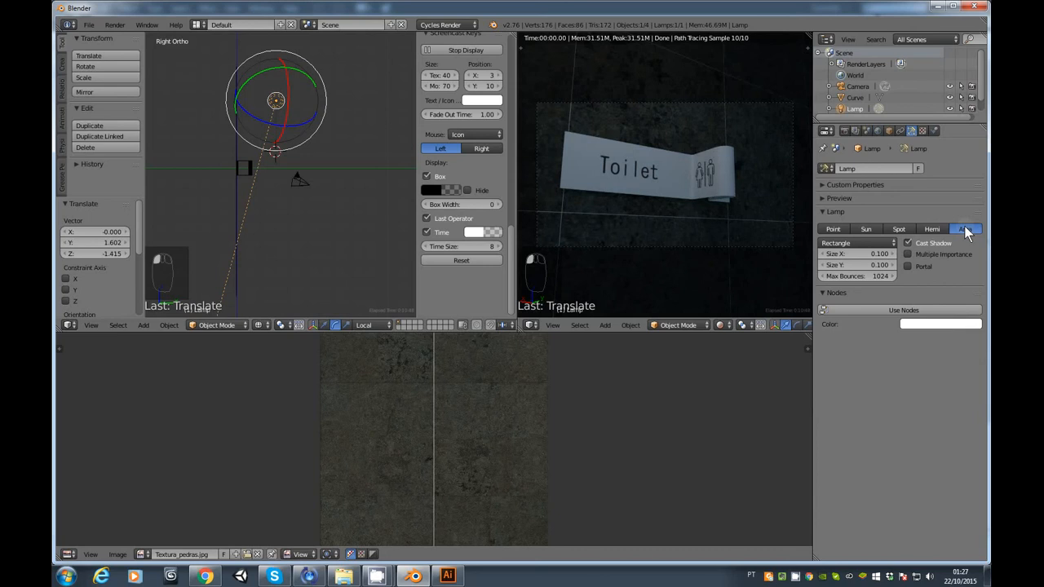
left_click(862, 232)
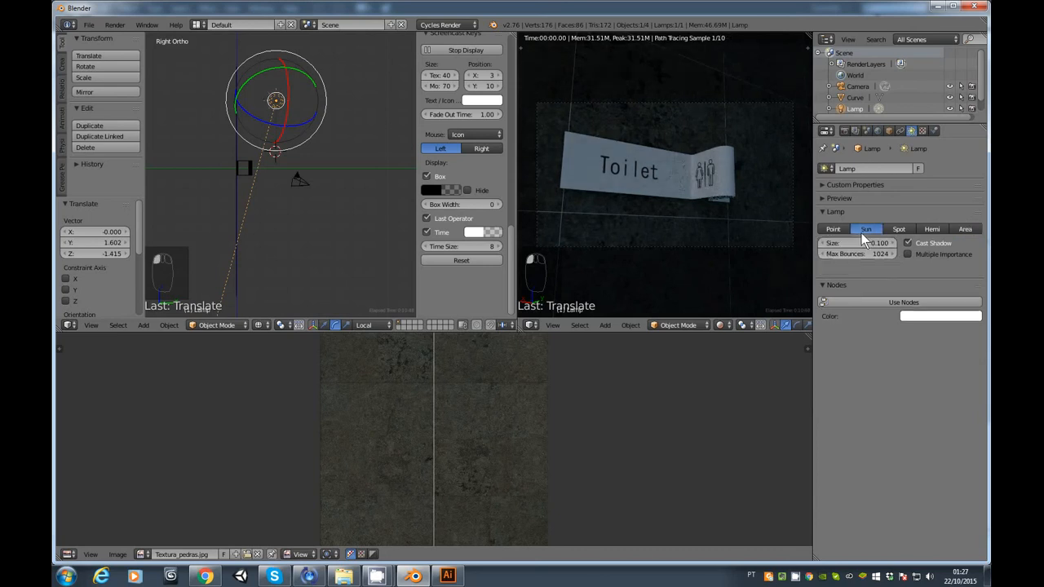
left_click(962, 231)
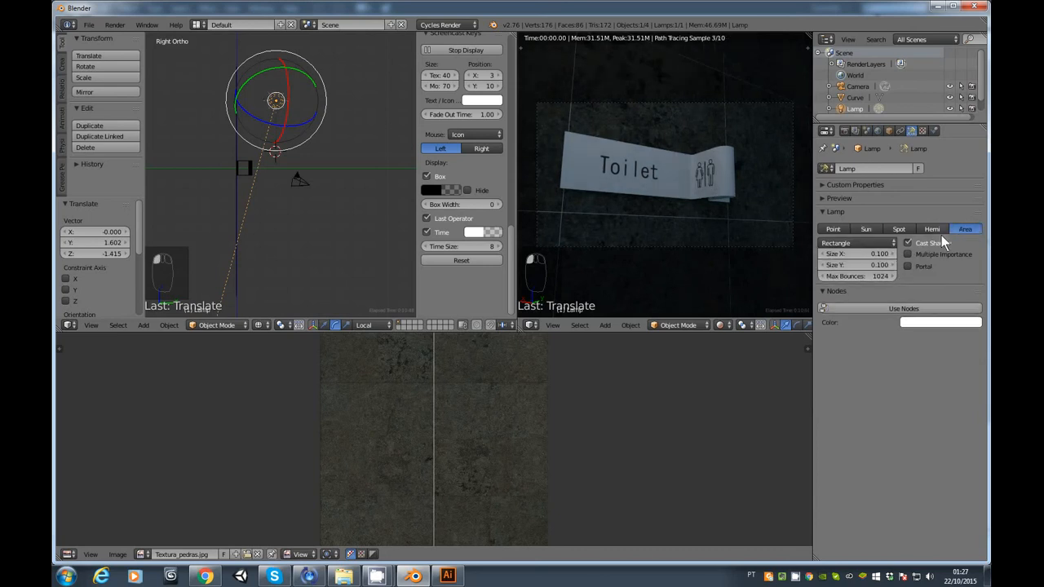
left_click(871, 254)
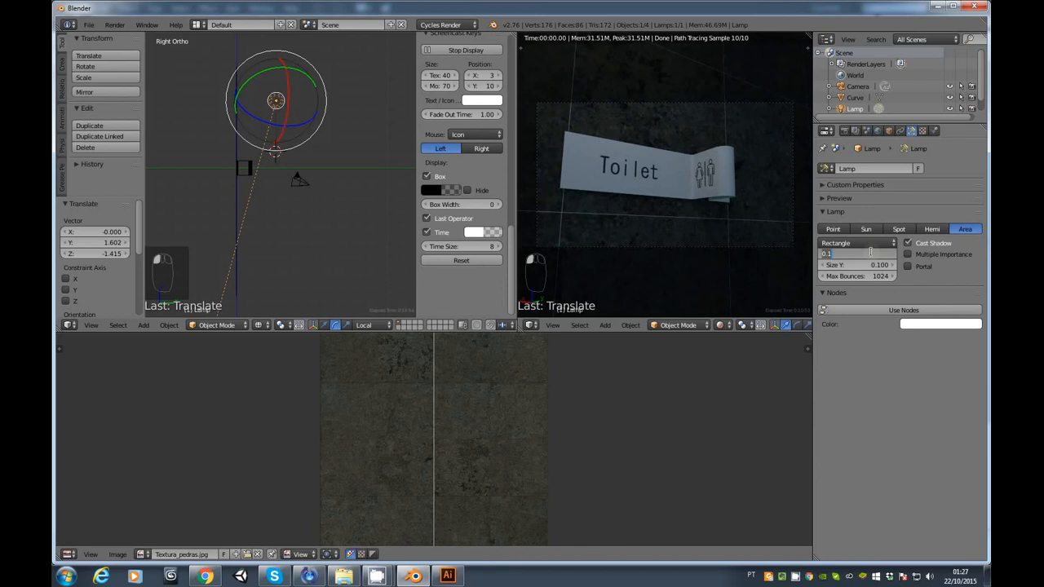
type("2")
left_click(867, 265)
type("2")
key("Return")
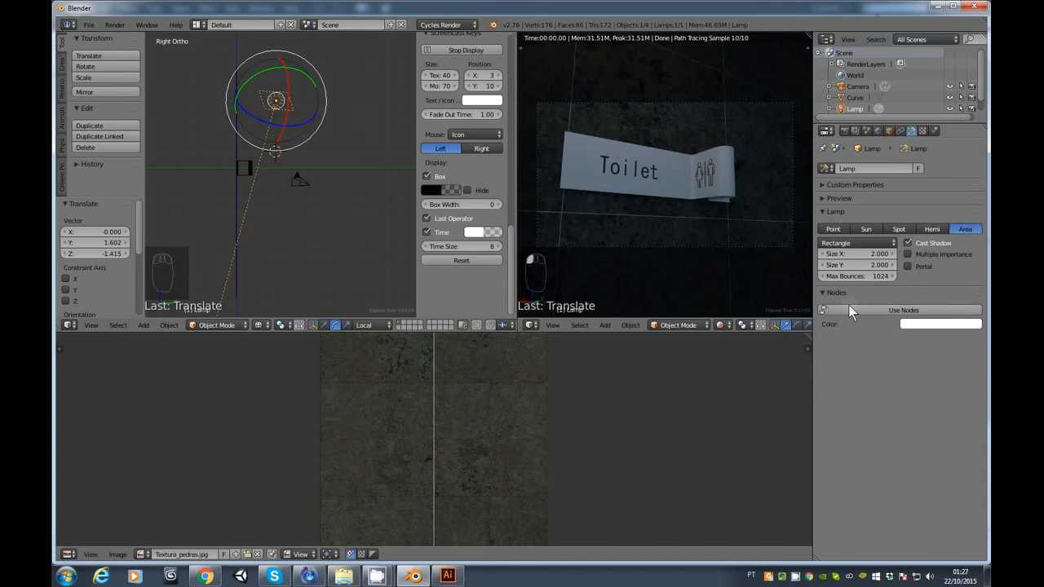
Enable Multiple Importance and nodes for the area lamp, and give its emission a pale warm peach color
left_click(906, 253)
left_click(903, 310)
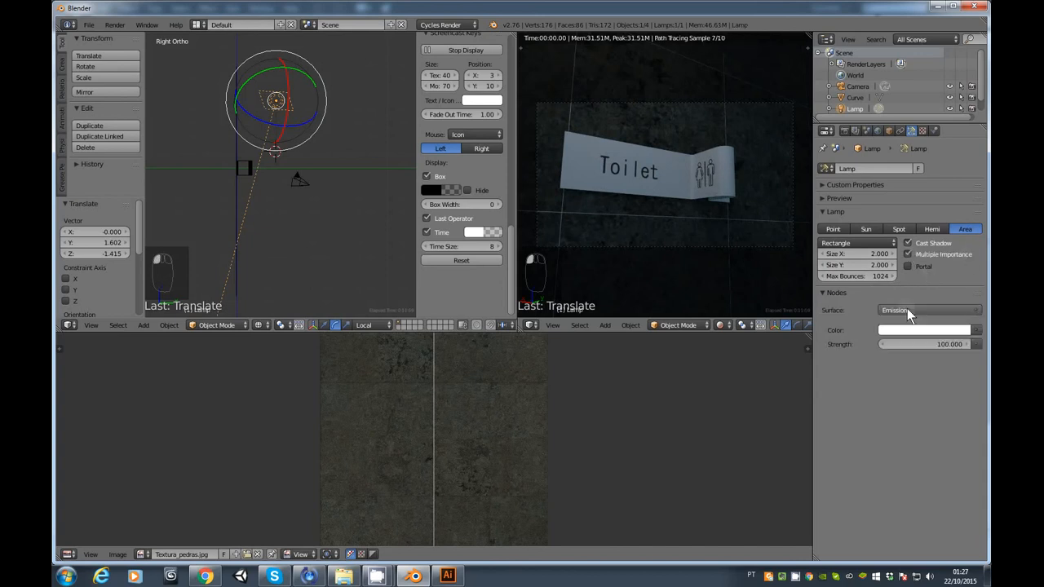
left_click(911, 329)
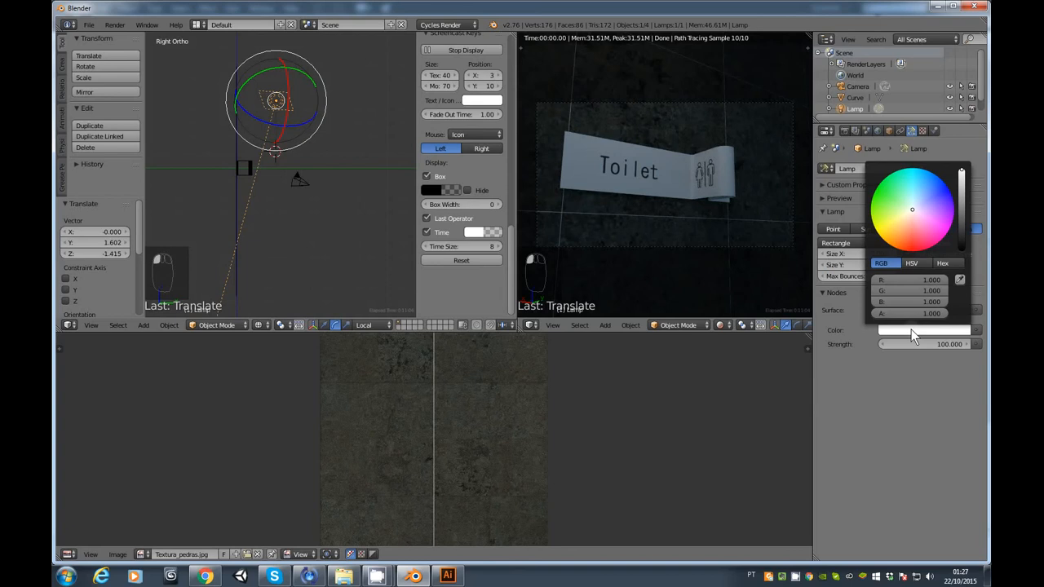
left_click(907, 216)
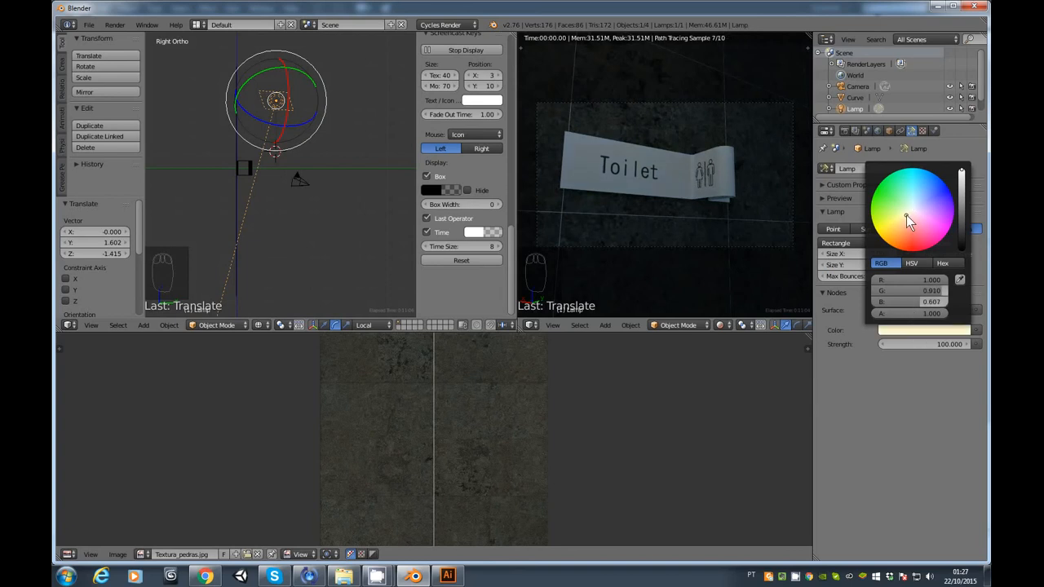
Set the area lamp's emission strength to 500
left_click(938, 345)
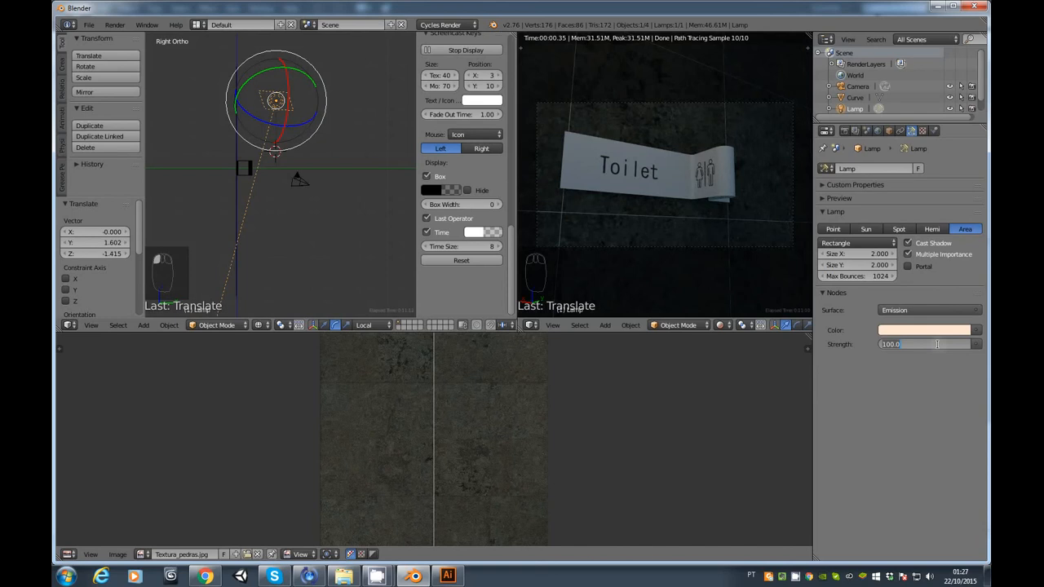
type("5000")
key("BackSpace")
key("Return")
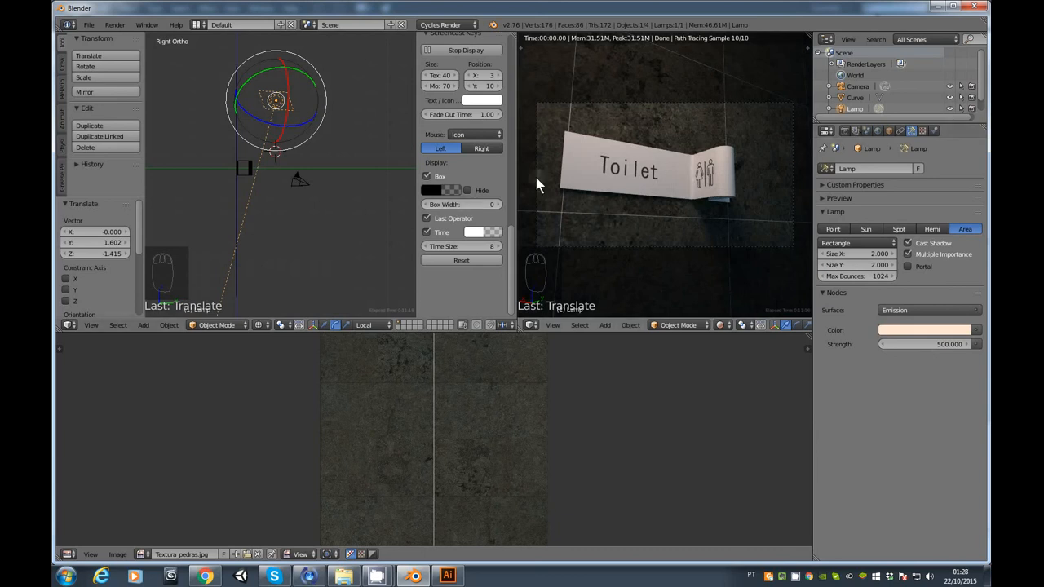
Set the number of preview samples in the scene's render sampling settings to 200
left_click(844, 131)
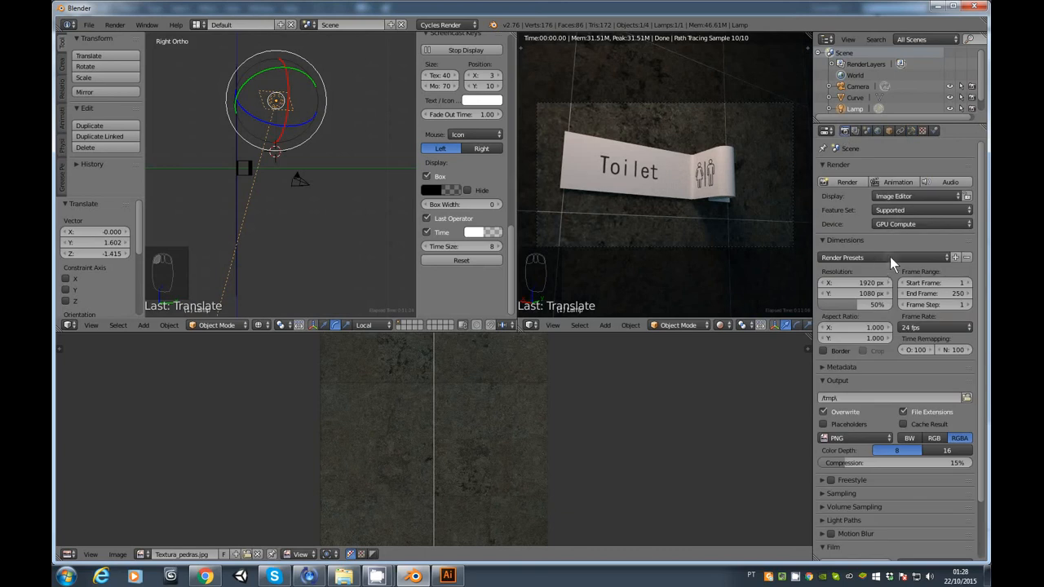
scroll(895, 275, "down", 3)
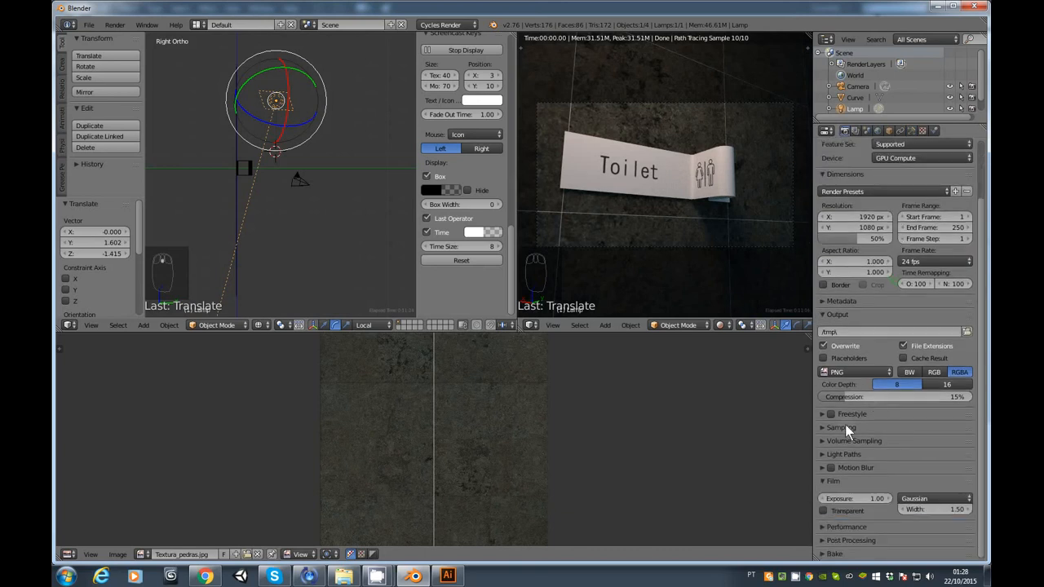
left_click(844, 427)
scroll(873, 406, "down", 3)
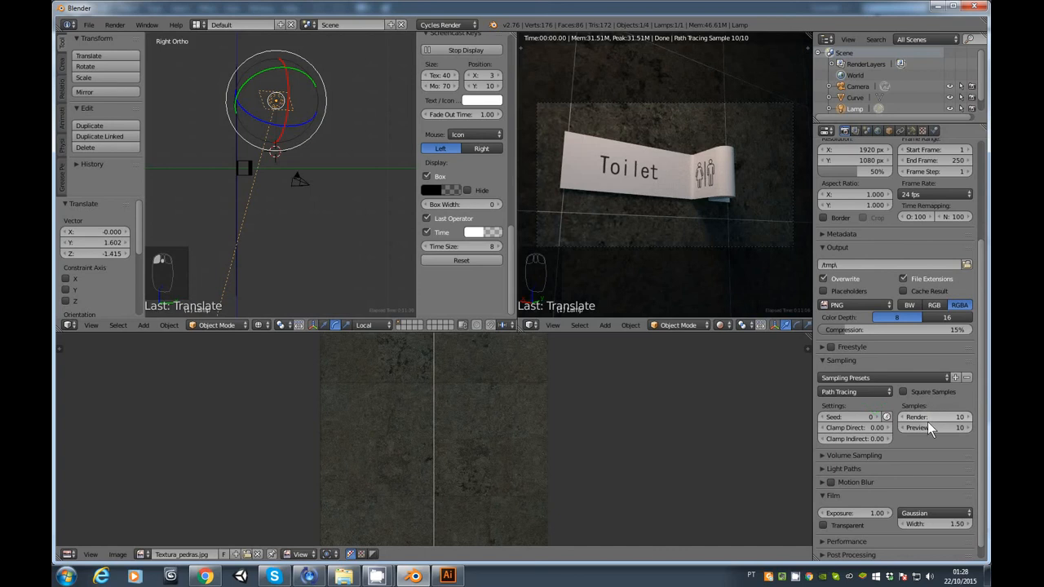
left_click(929, 426)
type("200")
key("Return")
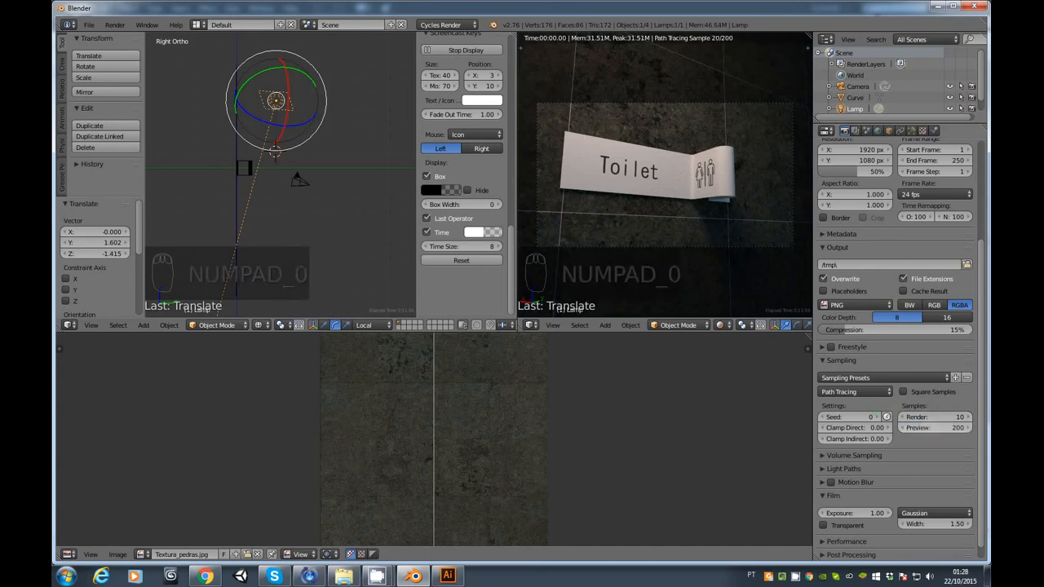
Set the number of final render samples in the sampling settings to 500
left_click(953, 421)
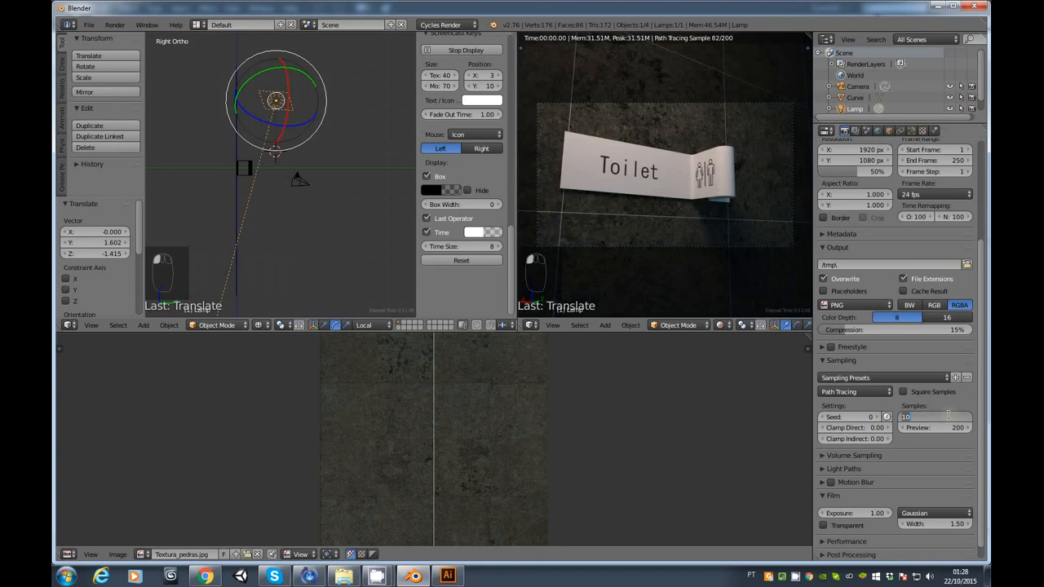
type("500")
key("Return")
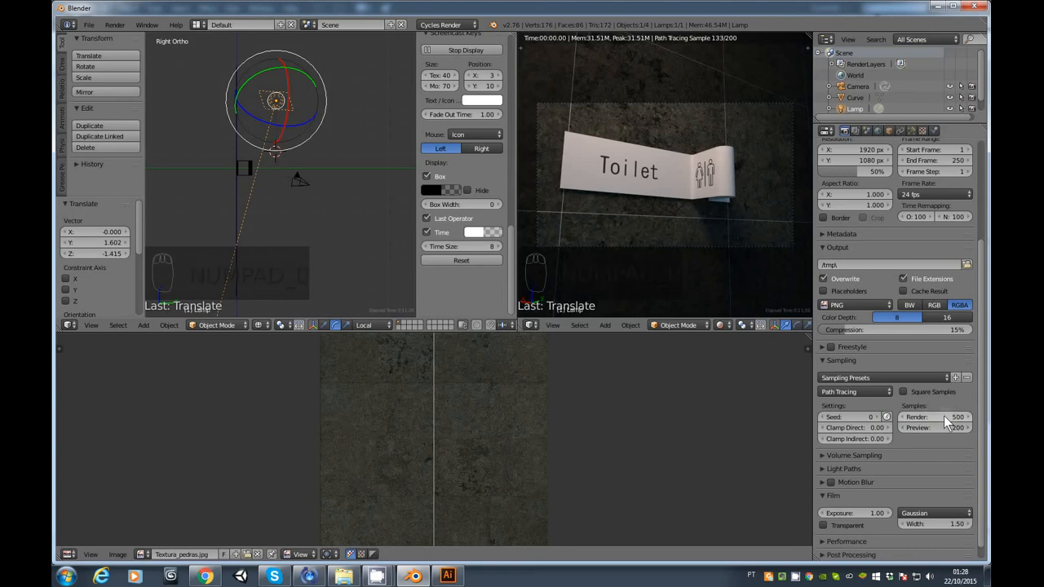
Set the render tile size in the performance settings to 256 in both X and Y
left_click(877, 541)
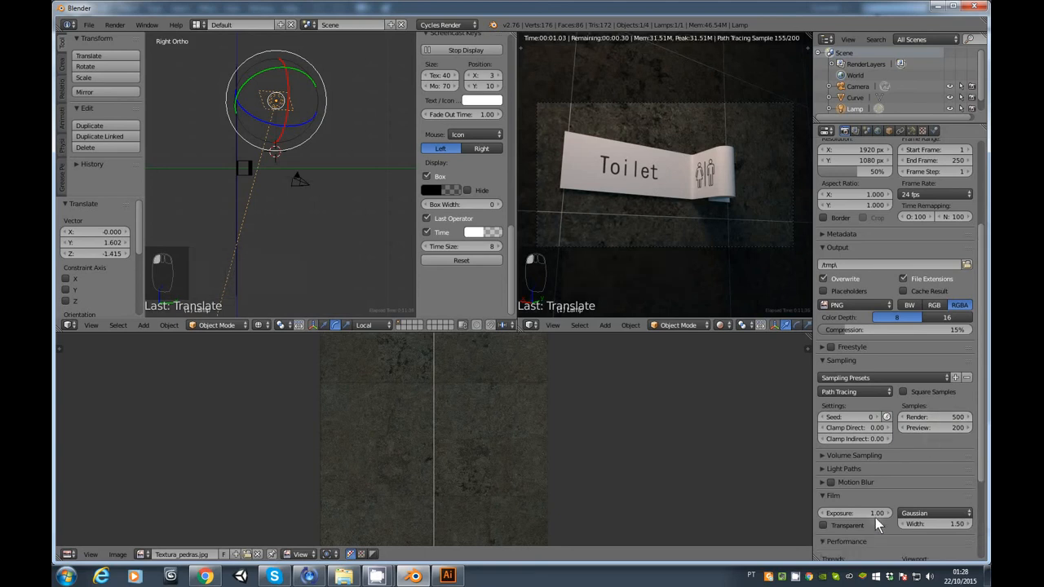
scroll(877, 514, "down", 3)
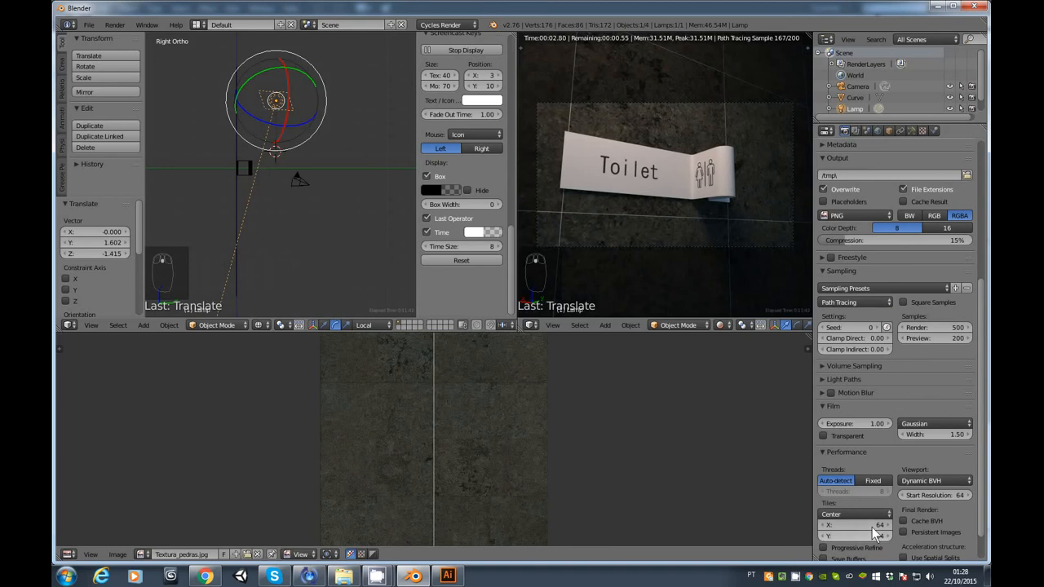
left_click(871, 525)
type("256")
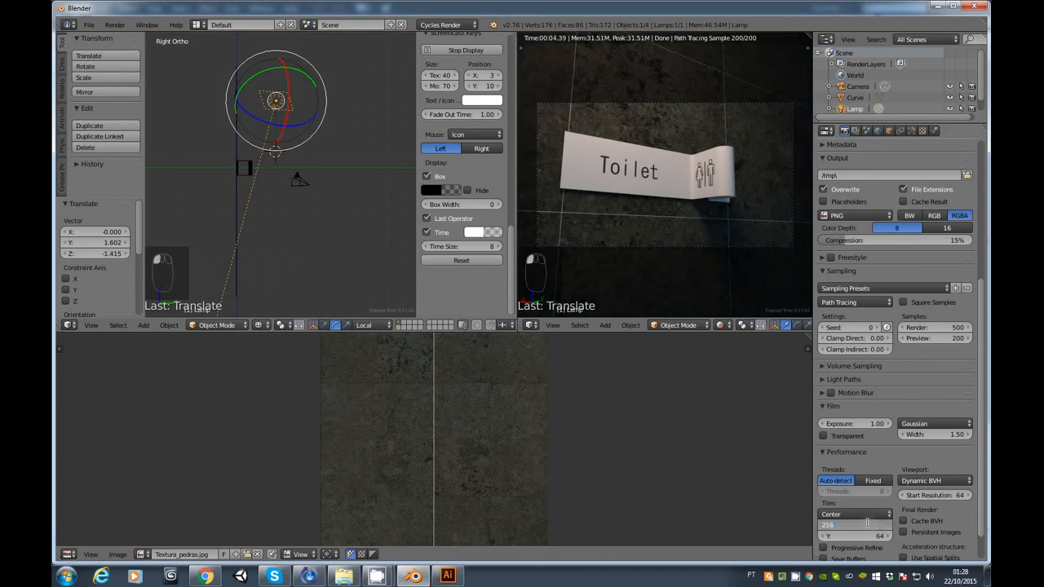
left_click(879, 537)
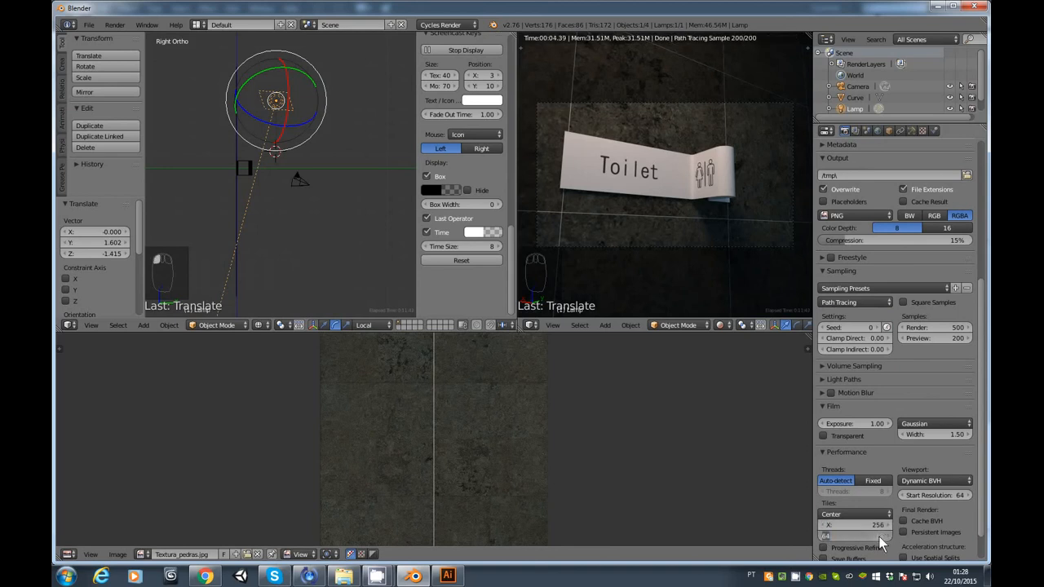
type("256")
key("Return")
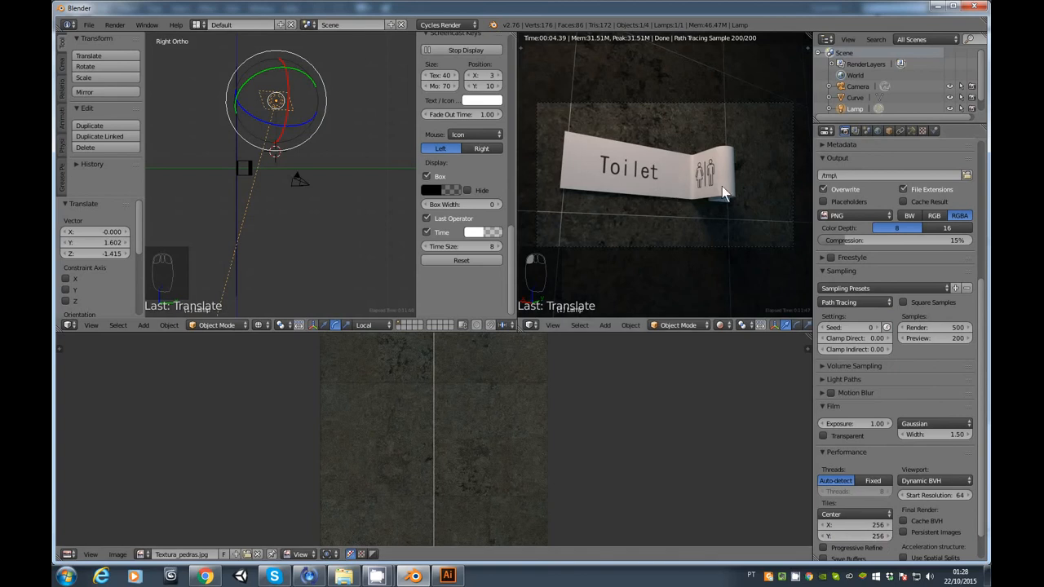
Select the curved sign and show its sinaliza material nodes in the Node Editor in place of the image view
scroll(248, 181, "up", 4)
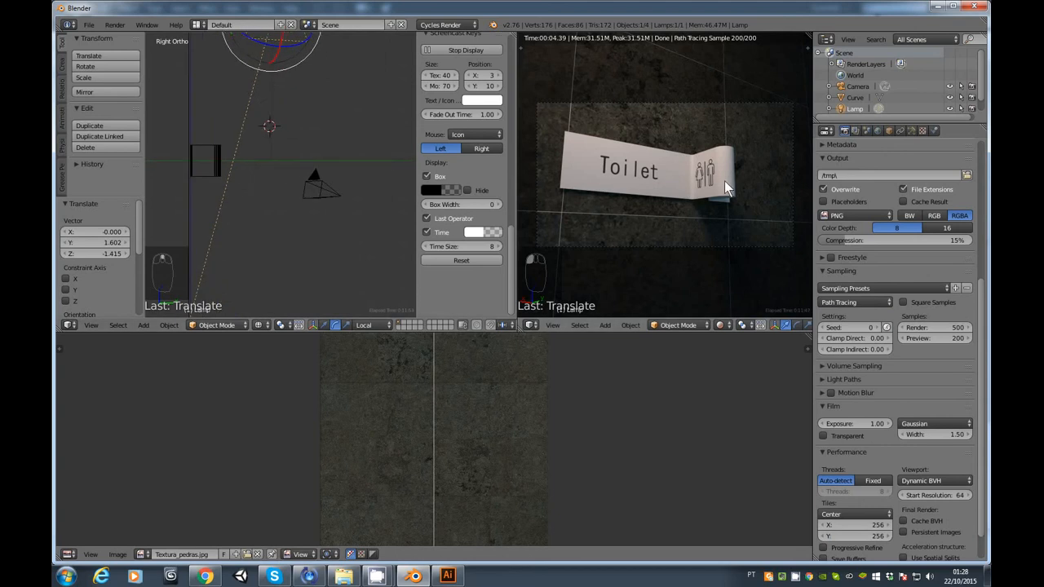
right_click(212, 164)
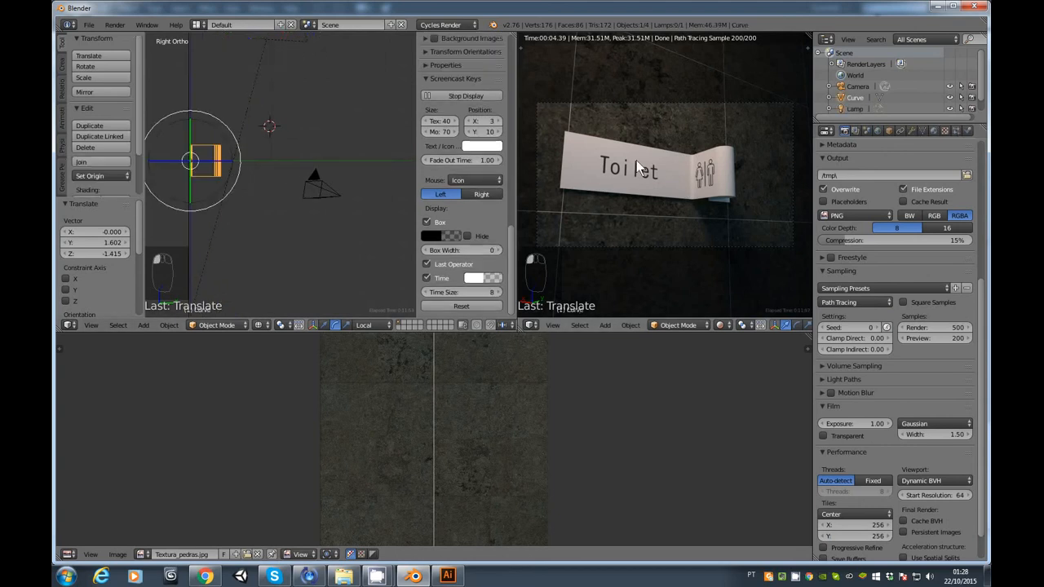
middle_click_drag(646, 159, 658, 253)
scroll(658, 252, "up", 4)
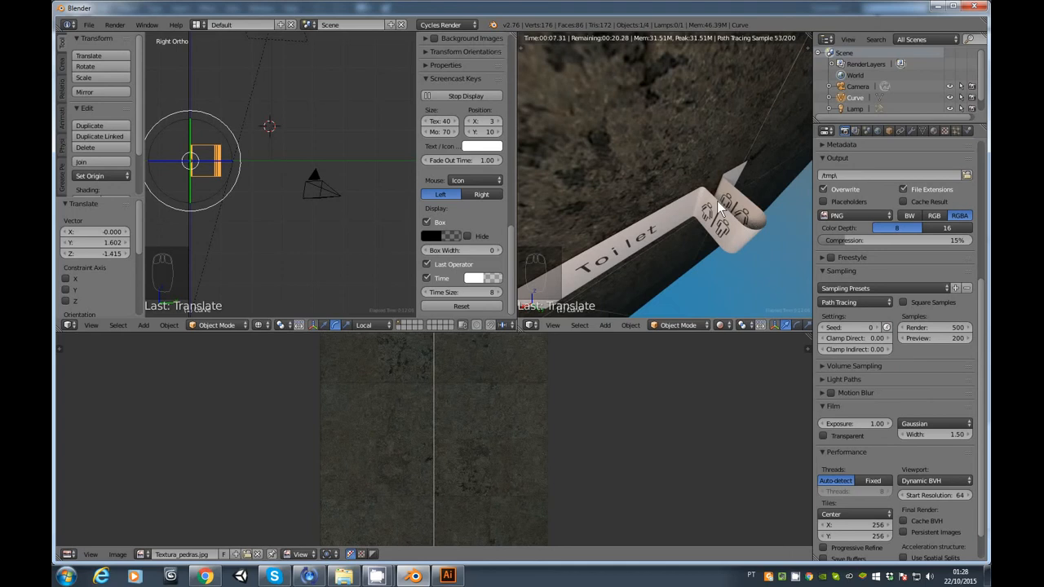
key("KP_0")
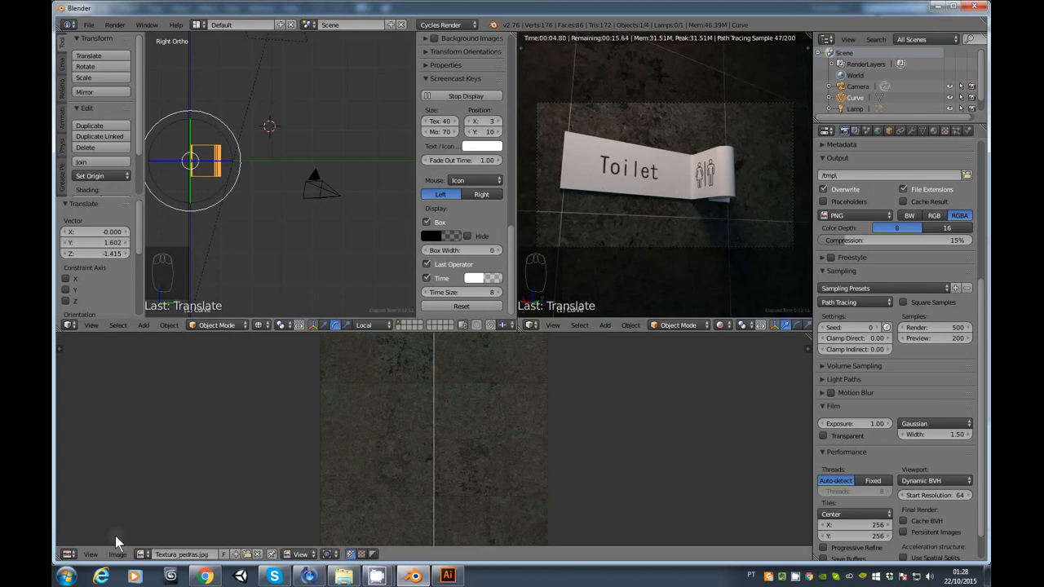
left_click(68, 554)
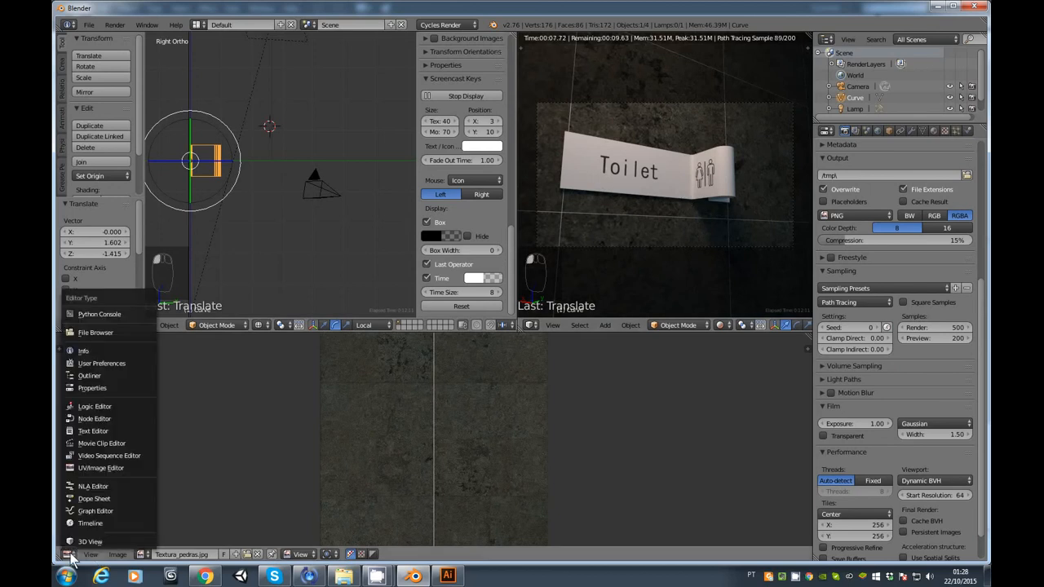
left_click(96, 419)
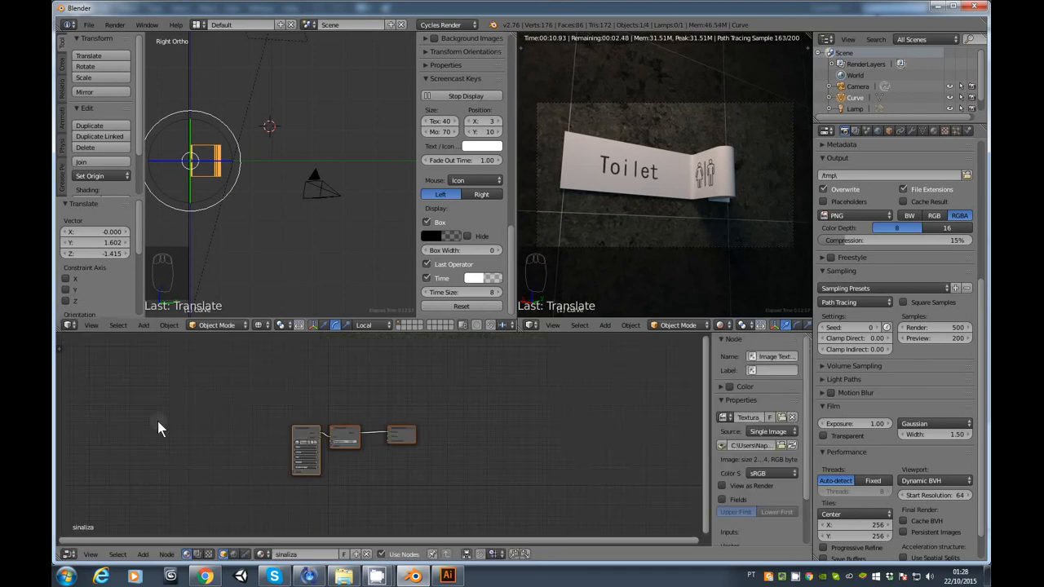
Spread out the Image Texture and Diffuse BSDF nodes in a maximized editor, leaving space before the Material Output
scroll(375, 438, "up", 2)
left_click_drag(271, 422, 176, 432)
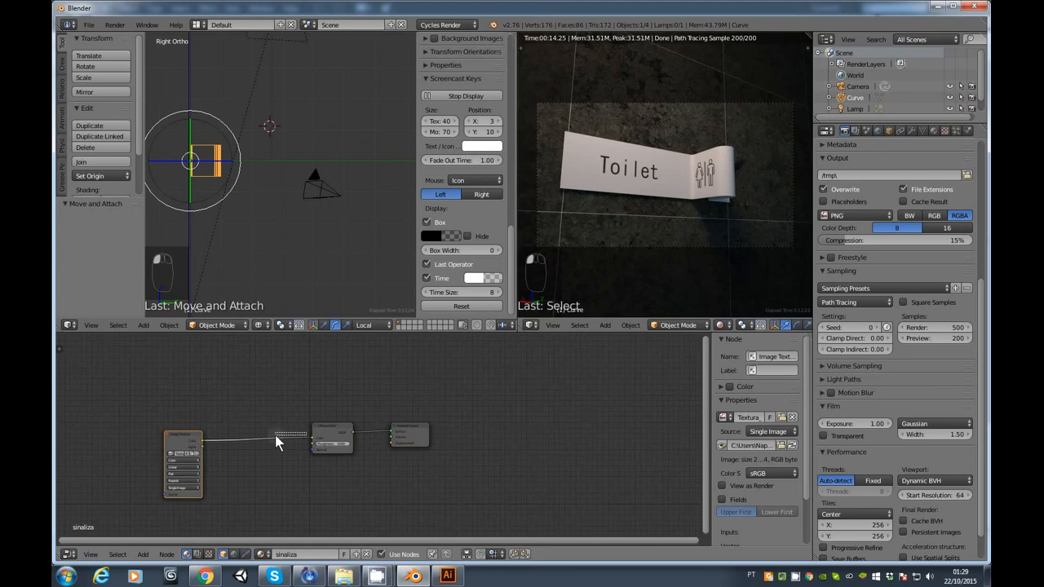
left_click_drag(317, 431, 269, 440)
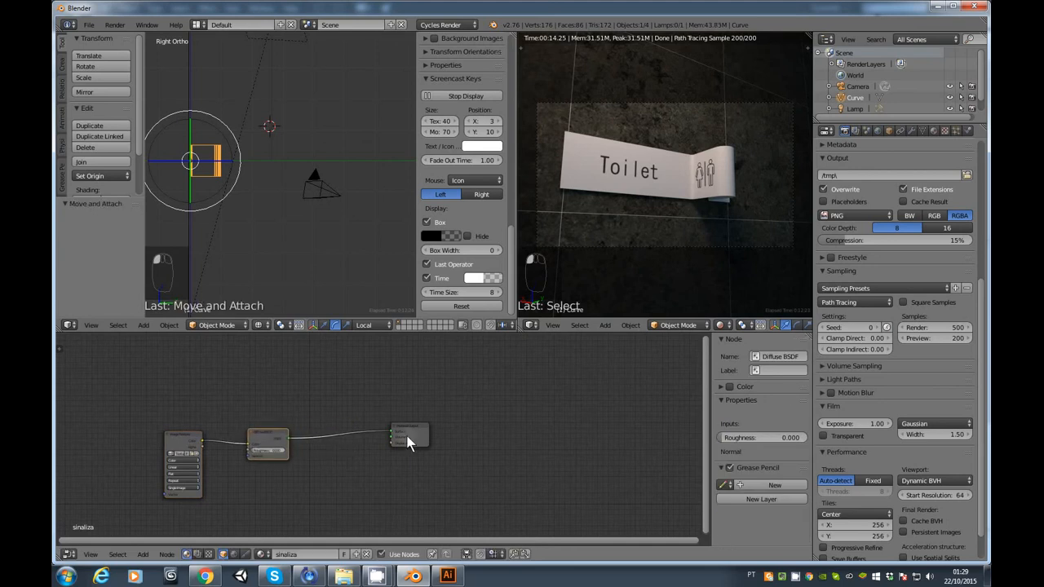
scroll(412, 436, "up", 2)
middle_click_drag(414, 433, 478, 426)
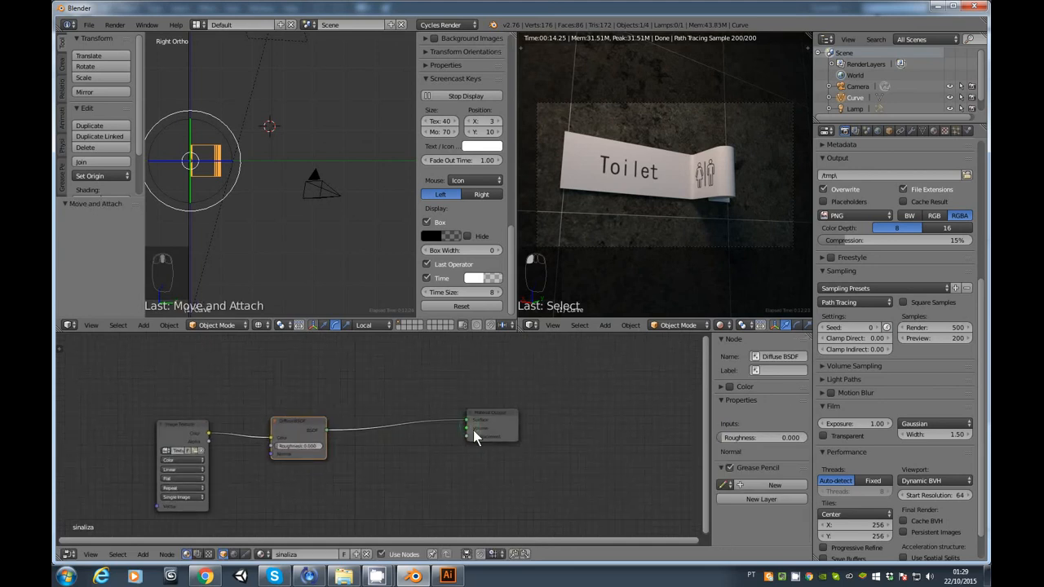
key("ctrl+space")
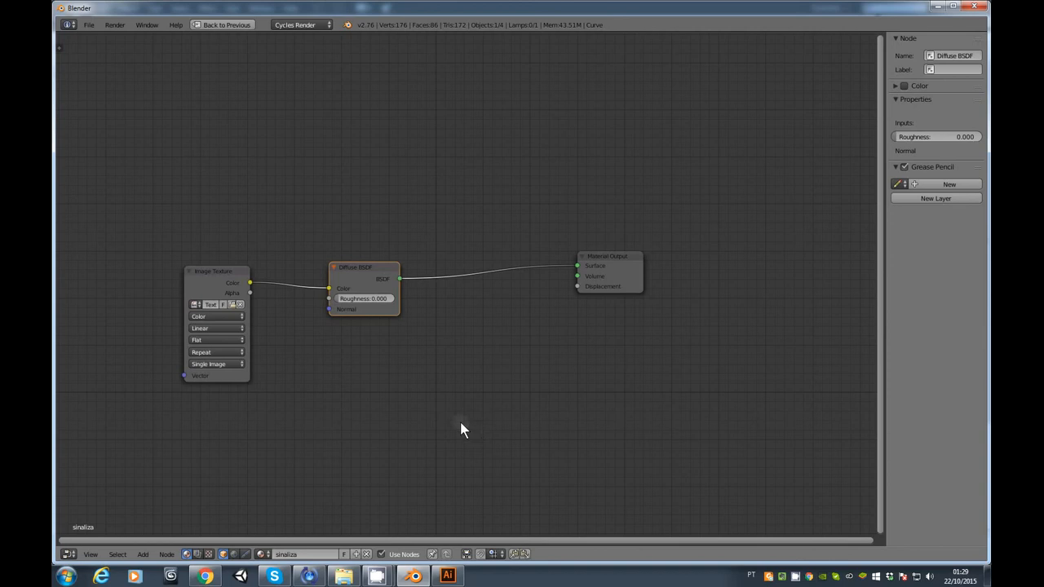
scroll(492, 424, "up", 2)
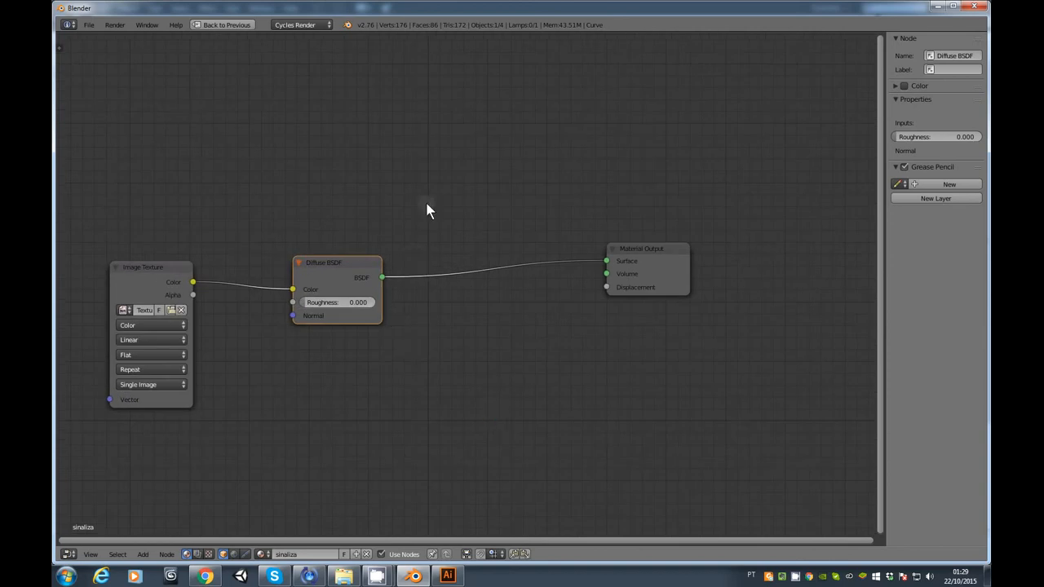
left_click_drag(322, 269, 306, 257)
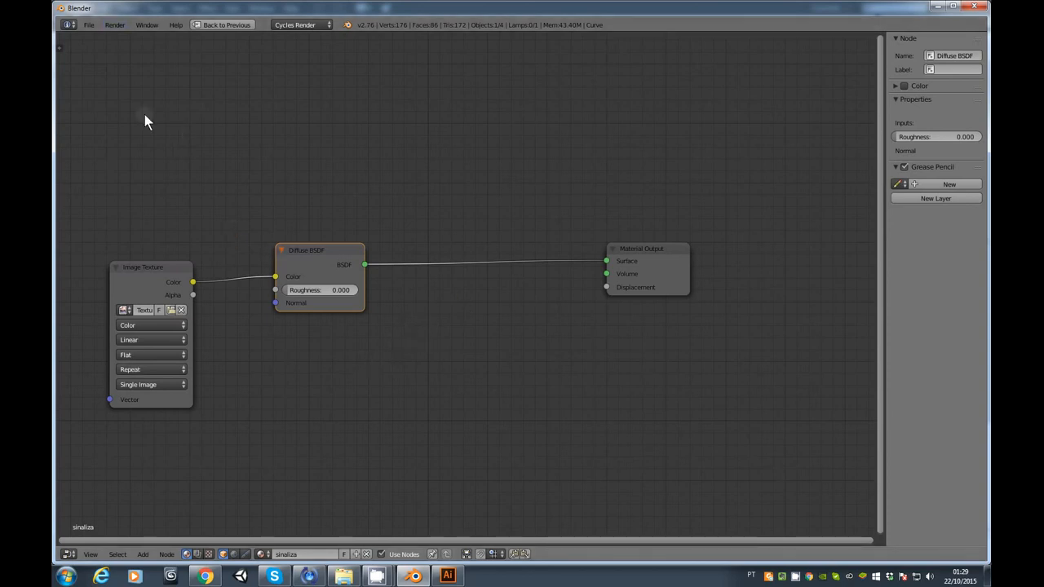
Insert a Mix Shader node on the link between the Diffuse BSDF and the Material Output
left_click(61, 48)
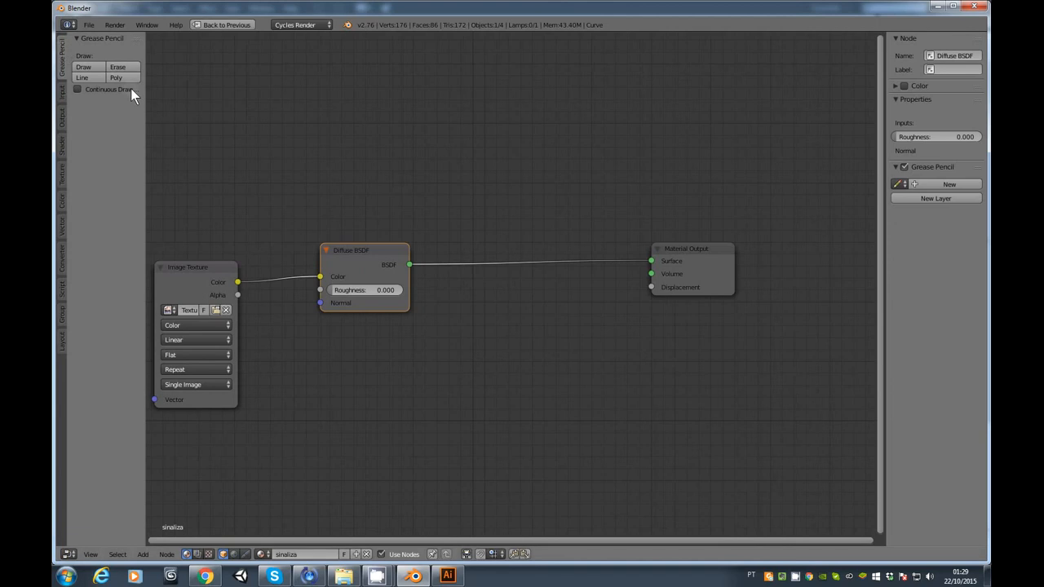
left_click(62, 150)
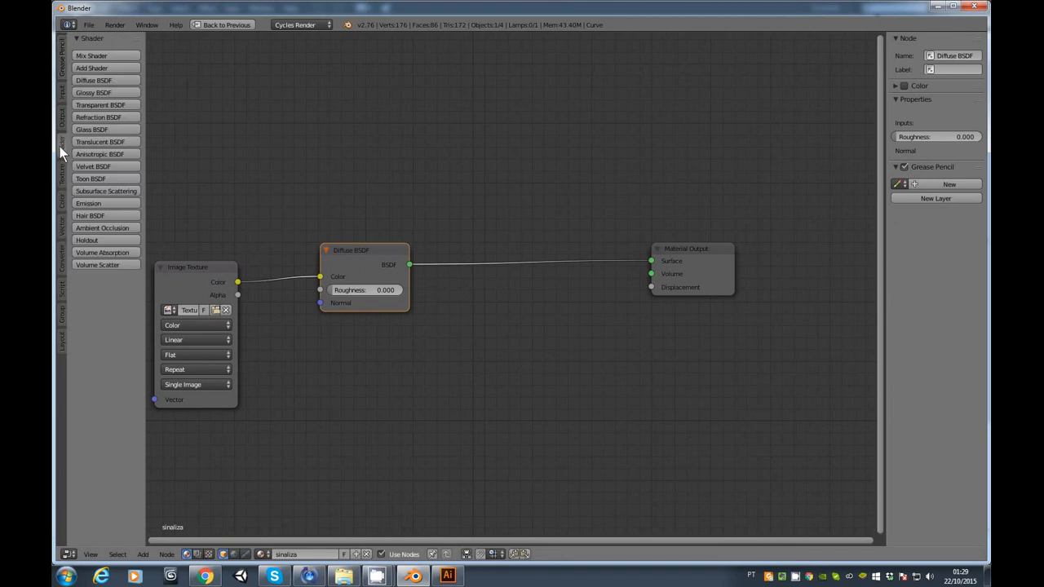
left_click(109, 52)
left_click(493, 225)
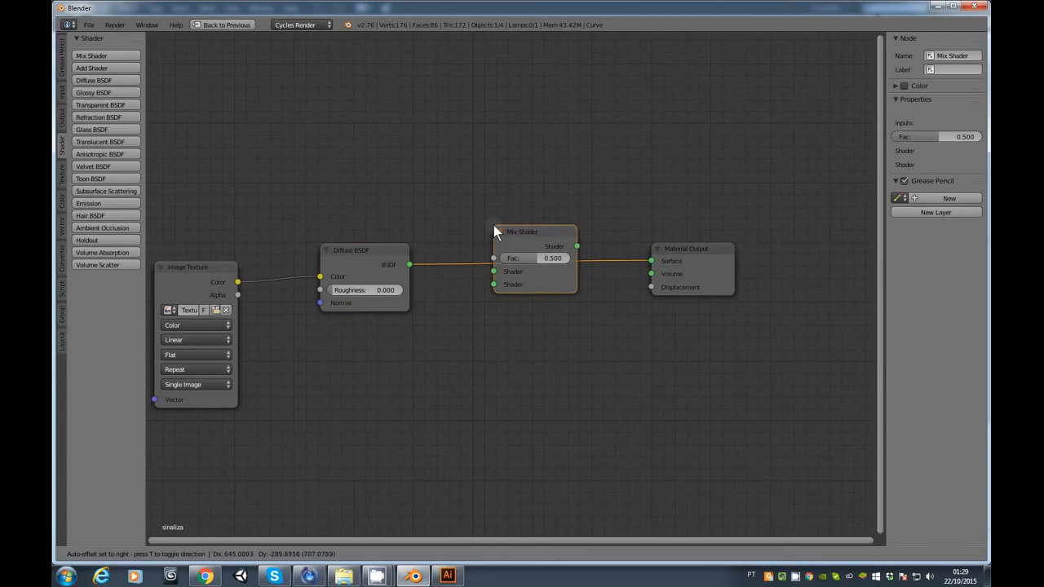
Add a Glossy BSDF below the Diffuse BSDF, connect it to the Mix Shader's second input, and restore the full layout
left_click(95, 92)
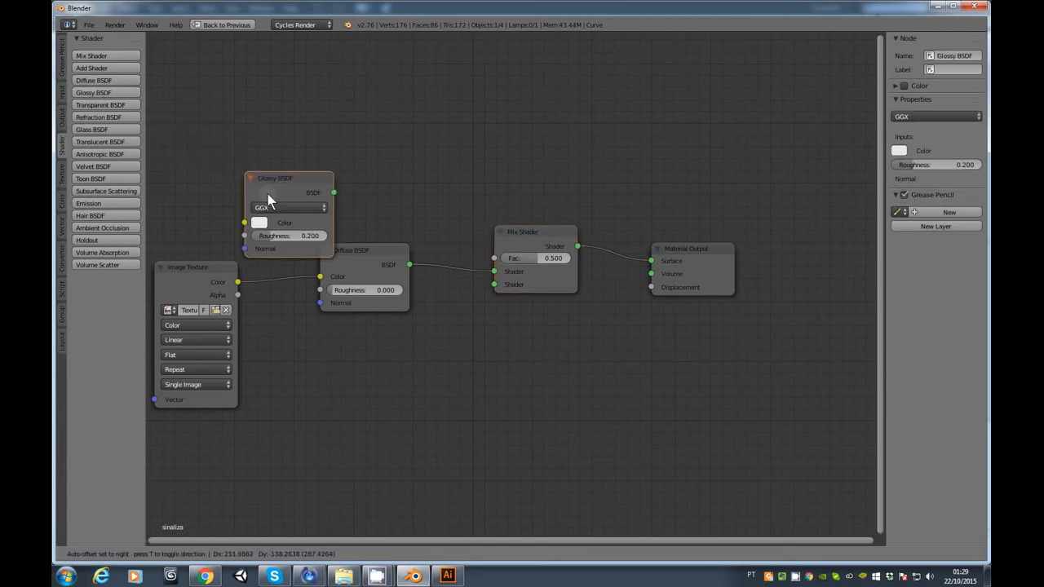
left_click(324, 326)
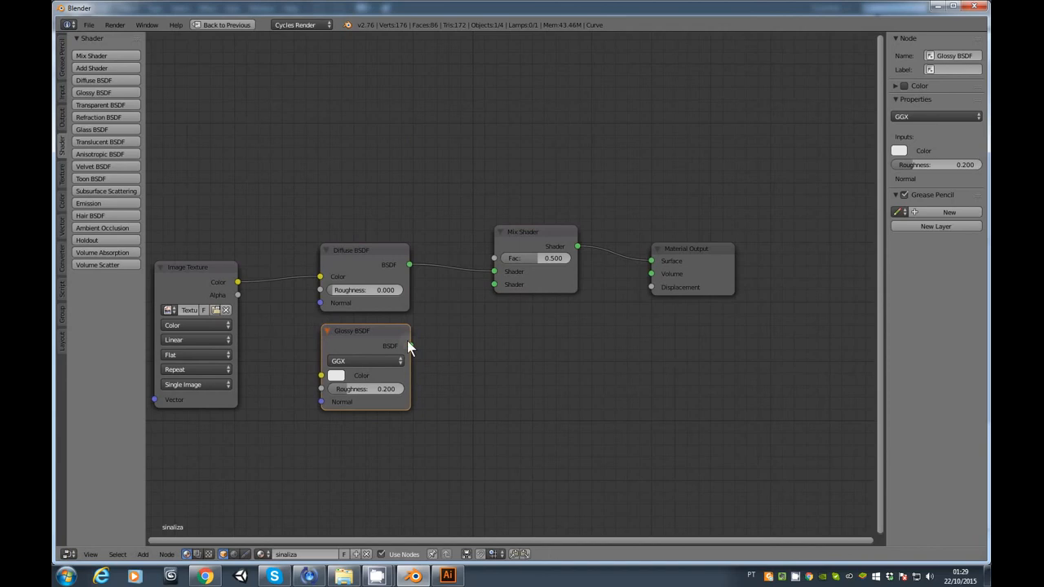
left_click_drag(411, 346, 493, 285)
key("ctrl+Down")
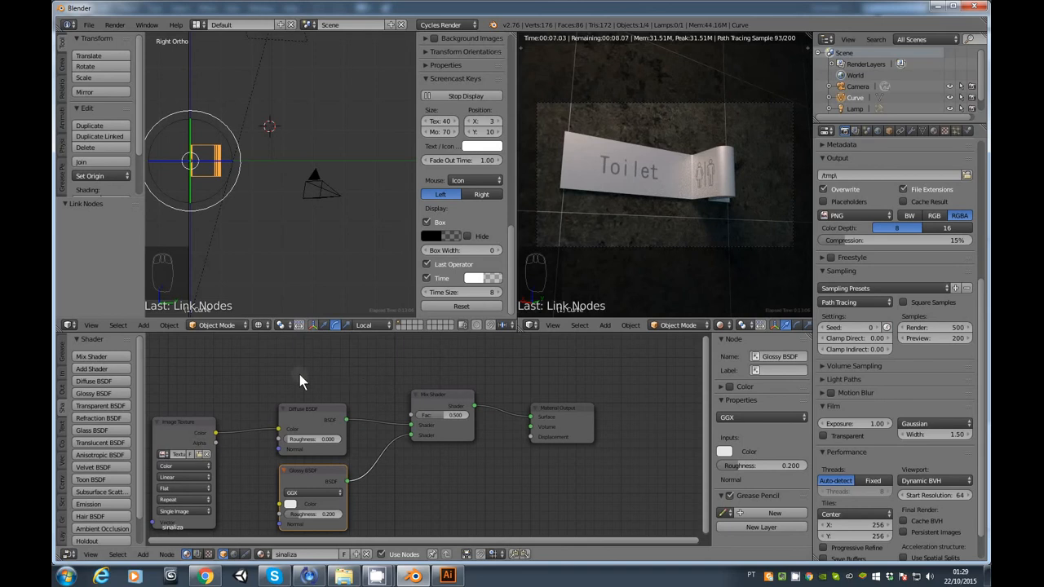
Add a Fresnel node, connect it to the Mix Shader's Fac input, and set its IOR to 1.650
key("ctrl+Up")
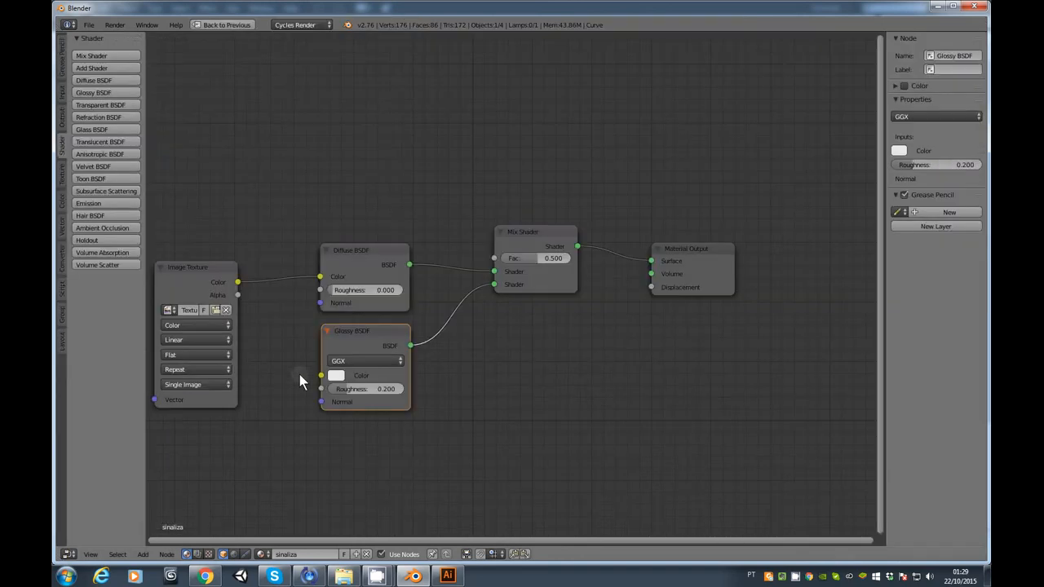
left_click(63, 87)
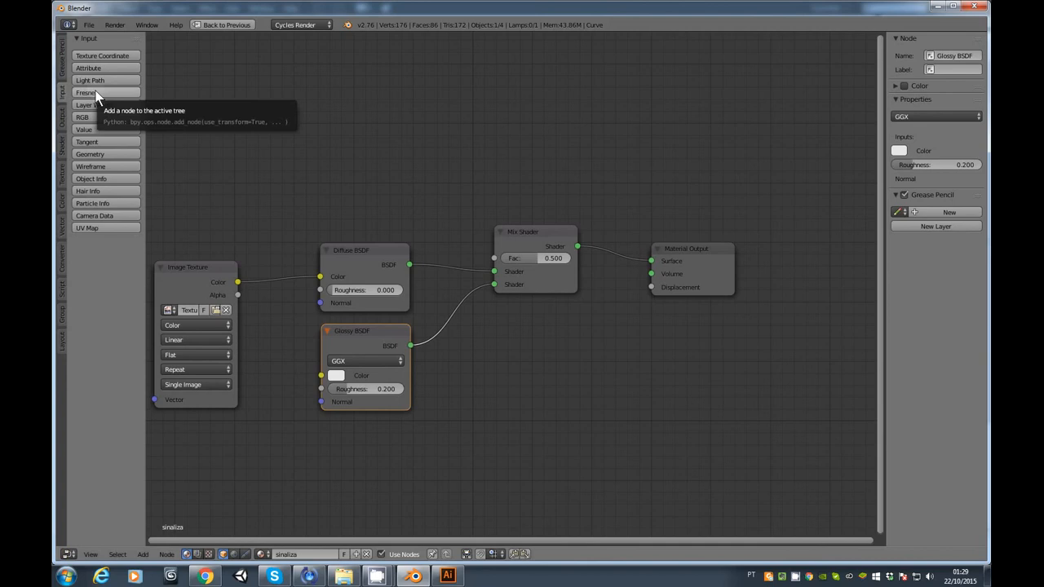
left_click(95, 92)
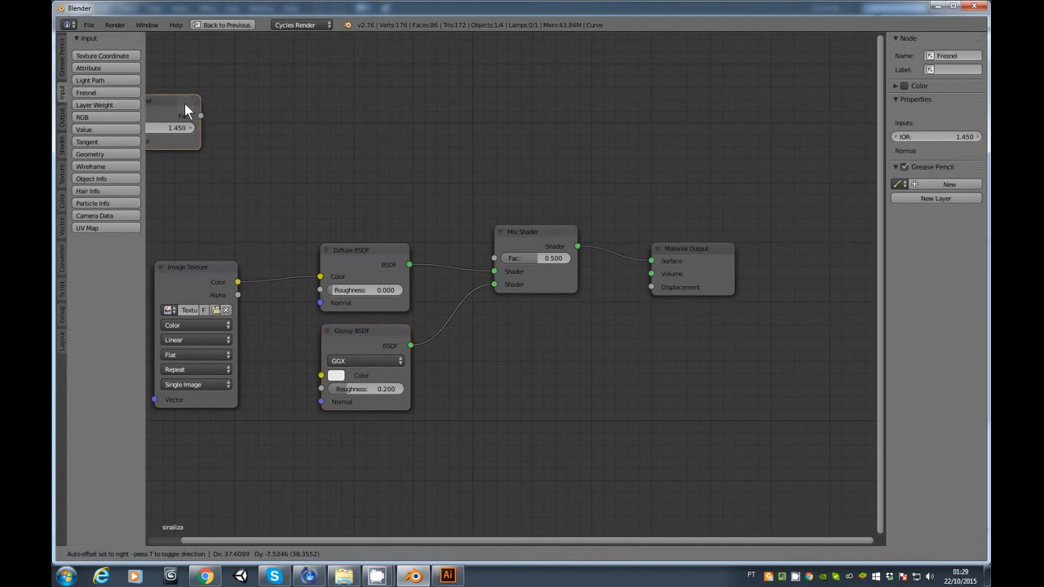
left_click(322, 158)
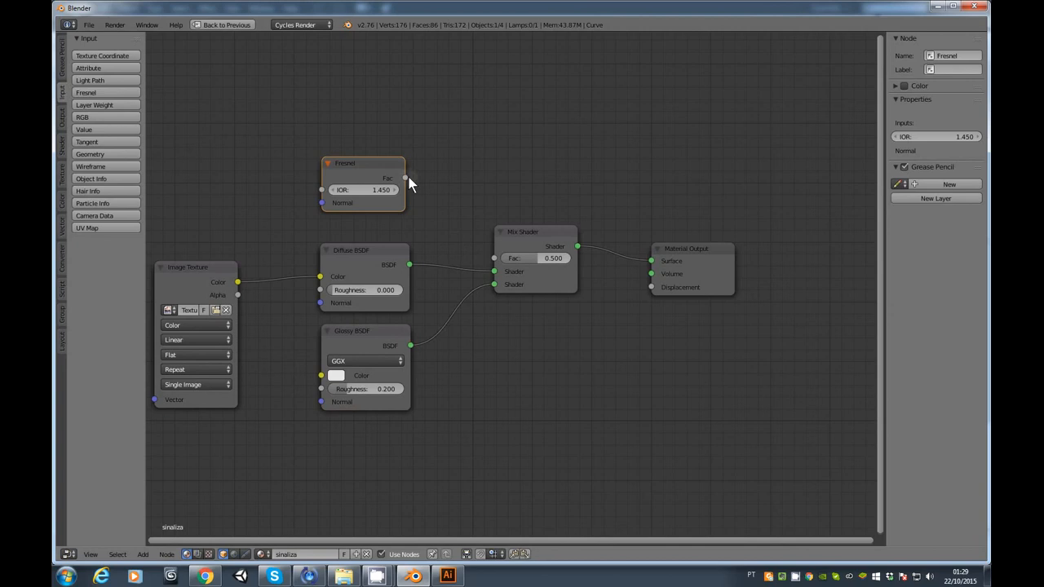
left_click_drag(406, 177, 419, 186)
left_click_drag(471, 252, 494, 258)
key("ctrl+Down")
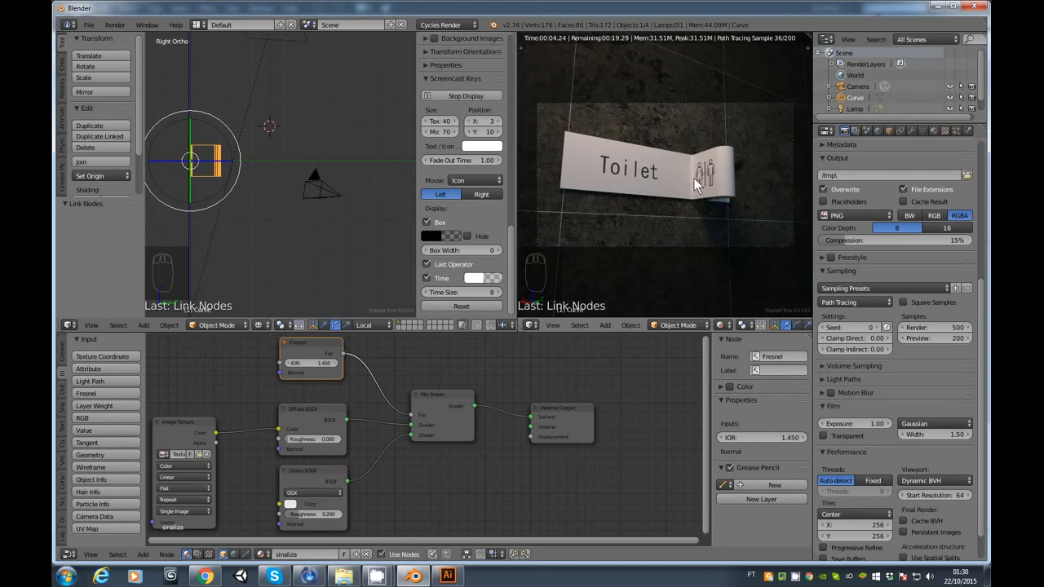
left_click(332, 364)
left_click(333, 363)
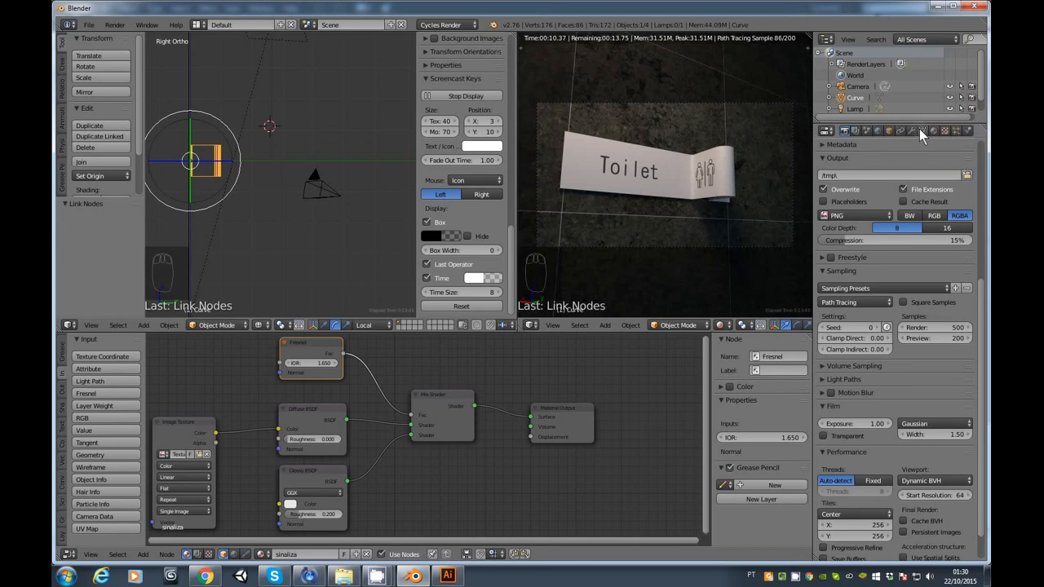
Rename the curved sign object as sign in its object properties
left_click(888, 130)
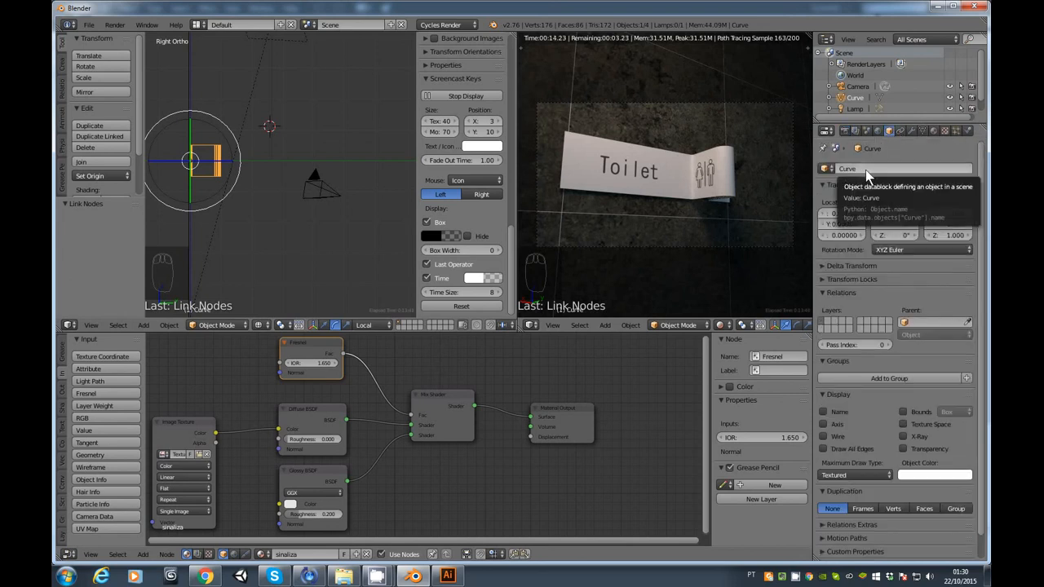
left_click(865, 170)
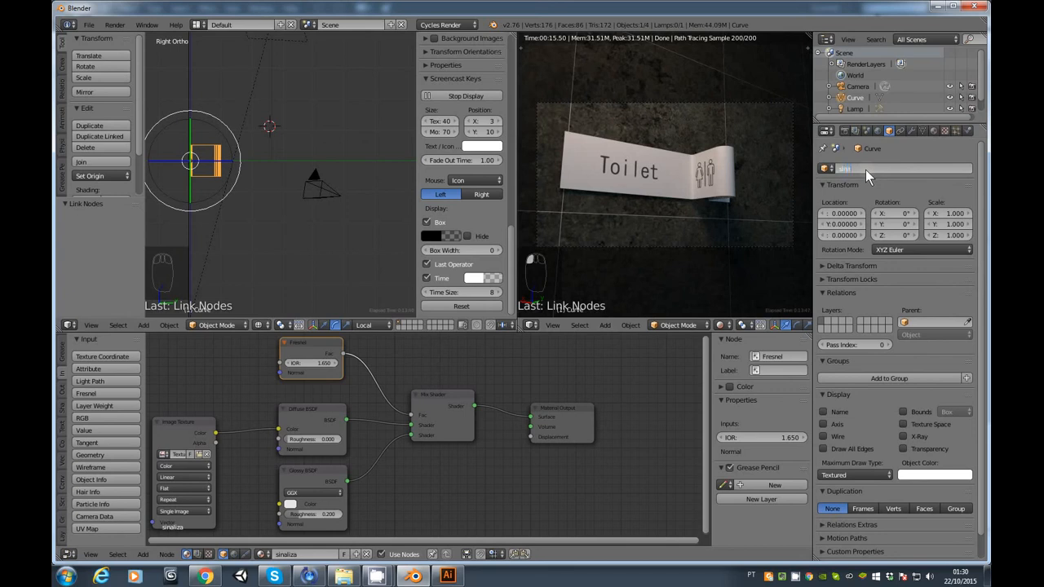
key("BackSpace")
key("Return")
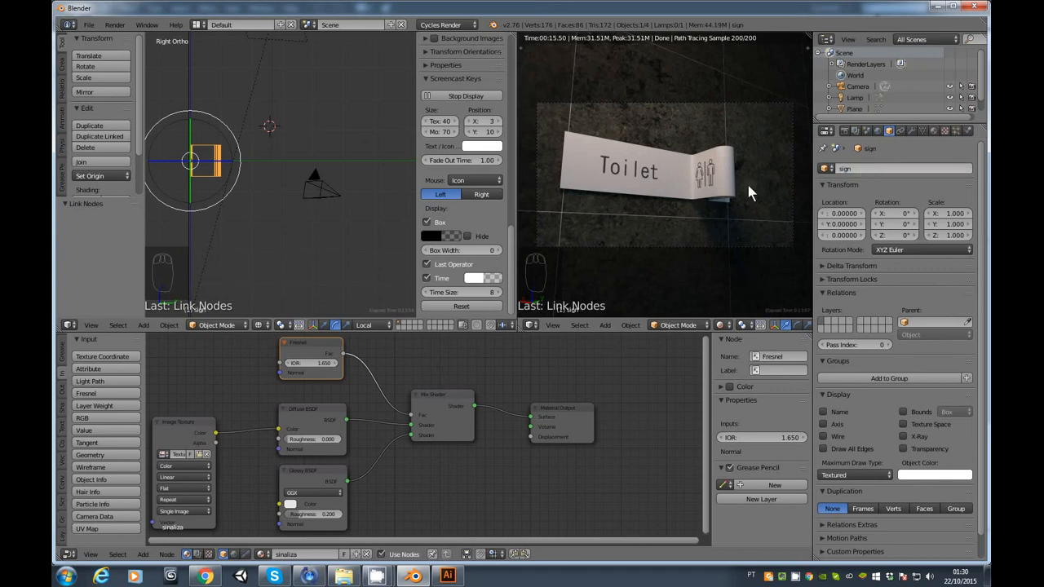
Select the camera and set its depth of field focus object to sign
right_click(337, 197)
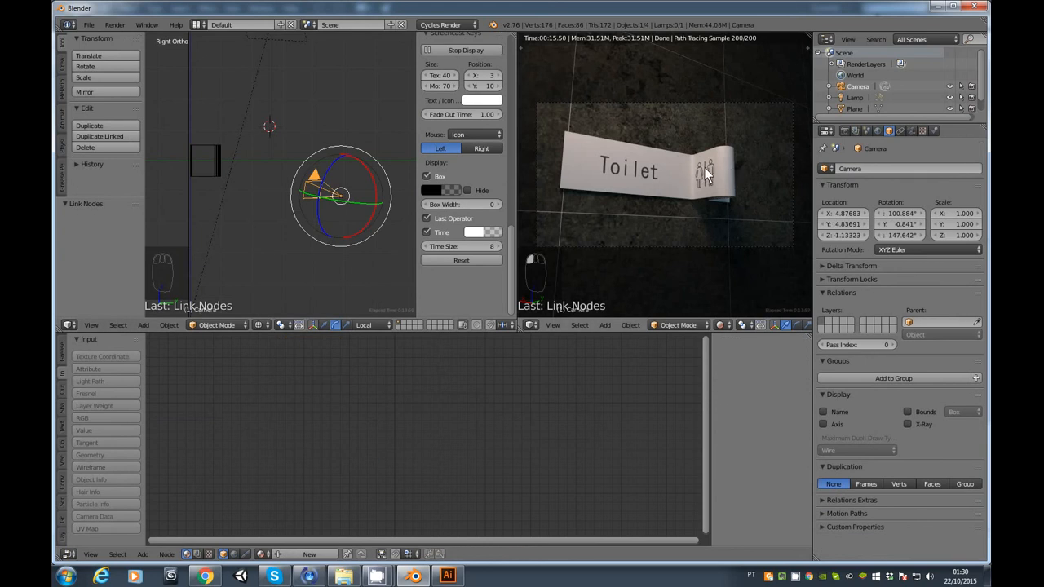
left_click(912, 131)
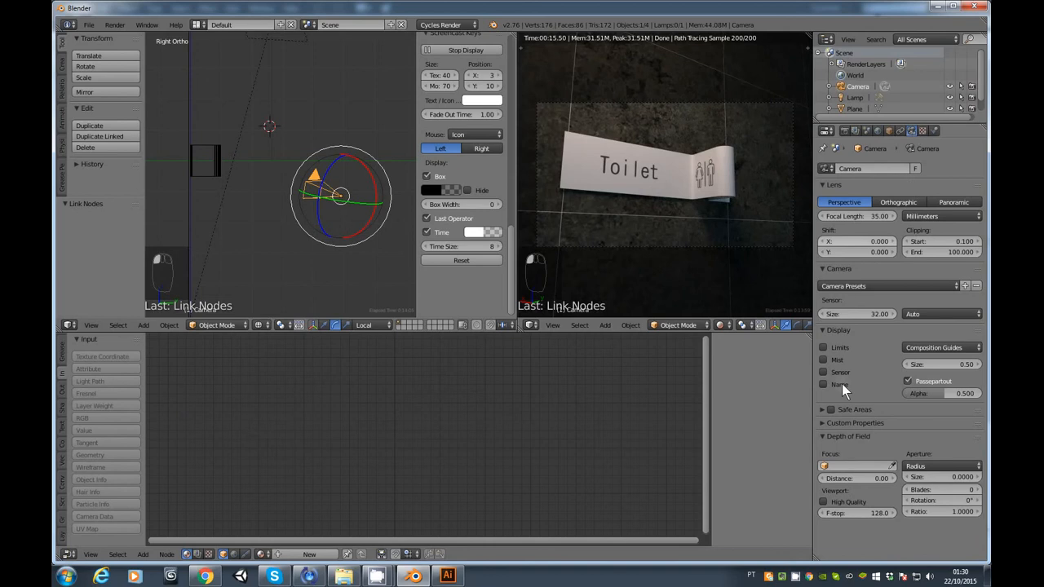
left_click(826, 467)
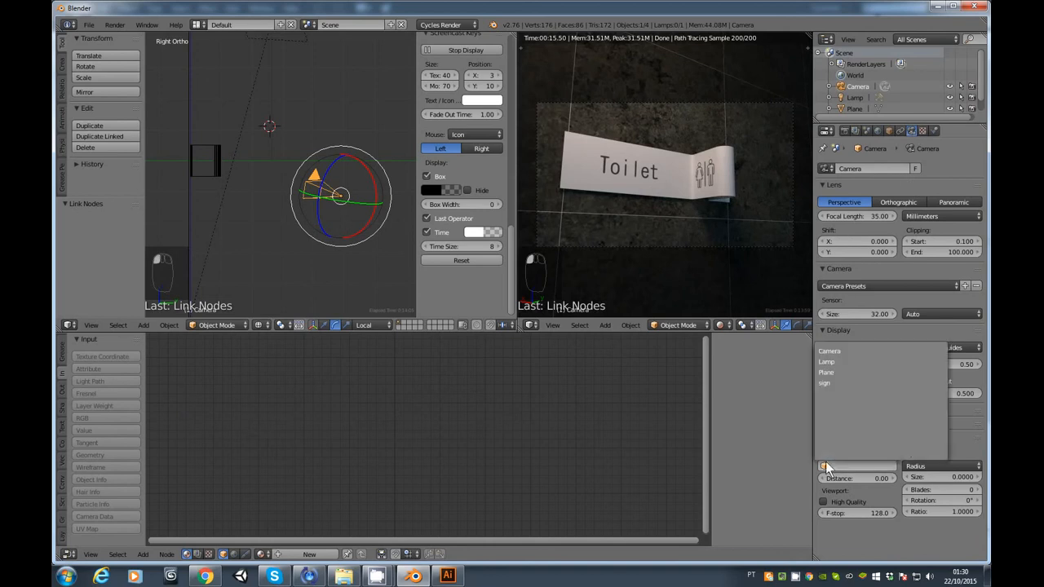
left_click(825, 383)
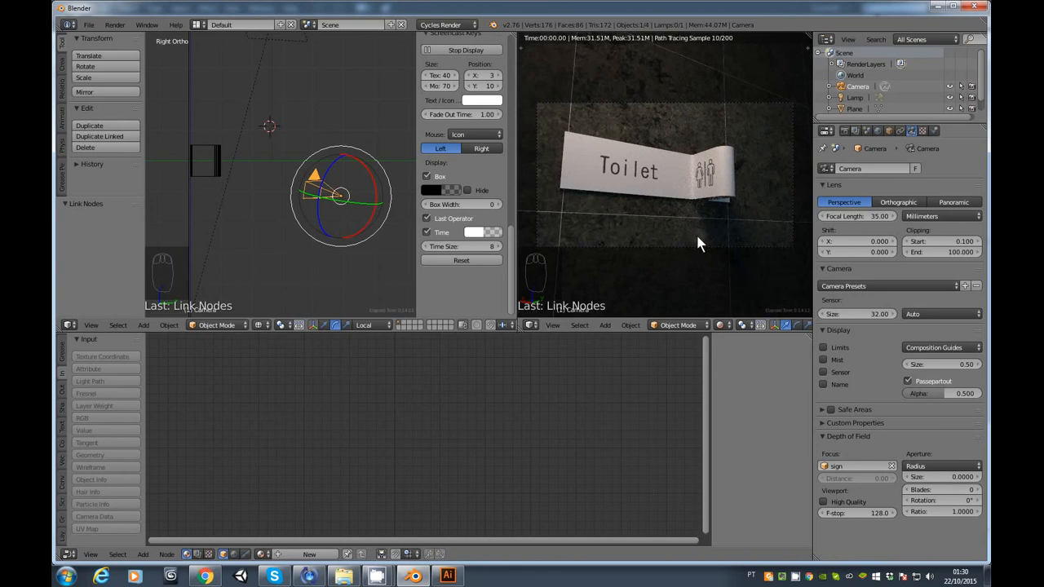
Set the camera's depth of field aperture to 6 blades and a radius size of 0.1
left_click(962, 490)
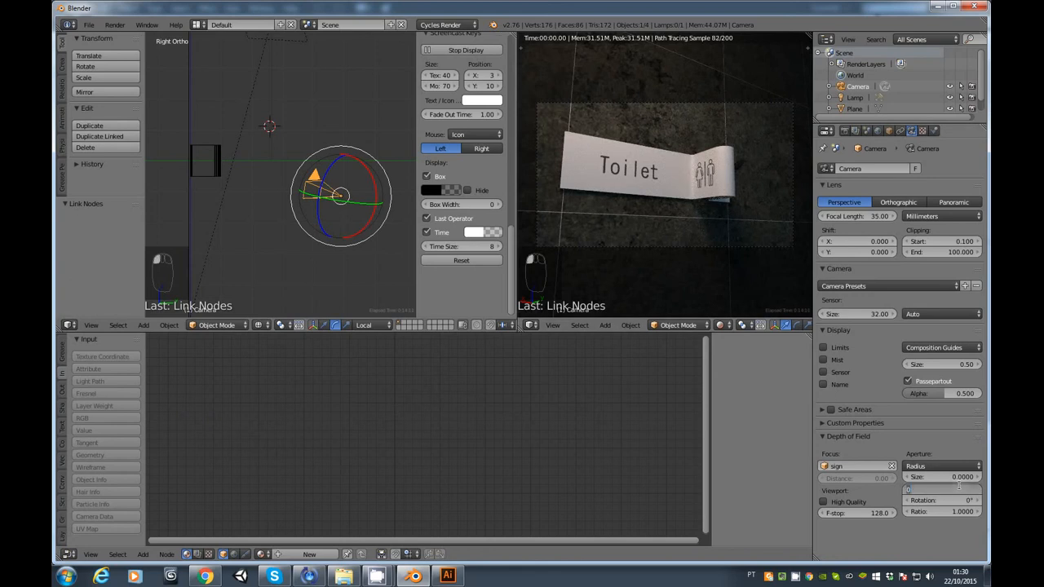
type("6")
key("Return")
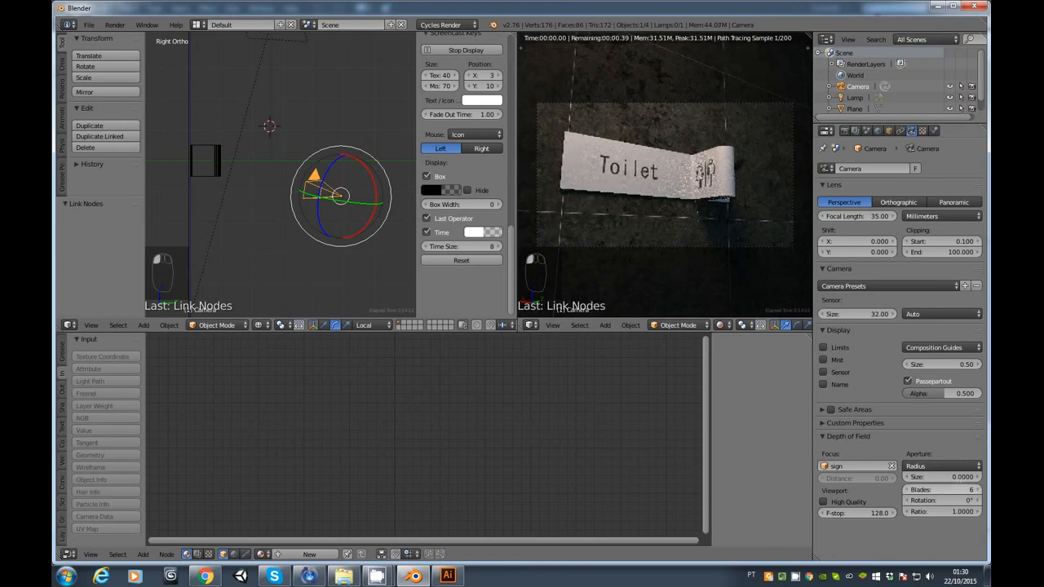
left_click(966, 481)
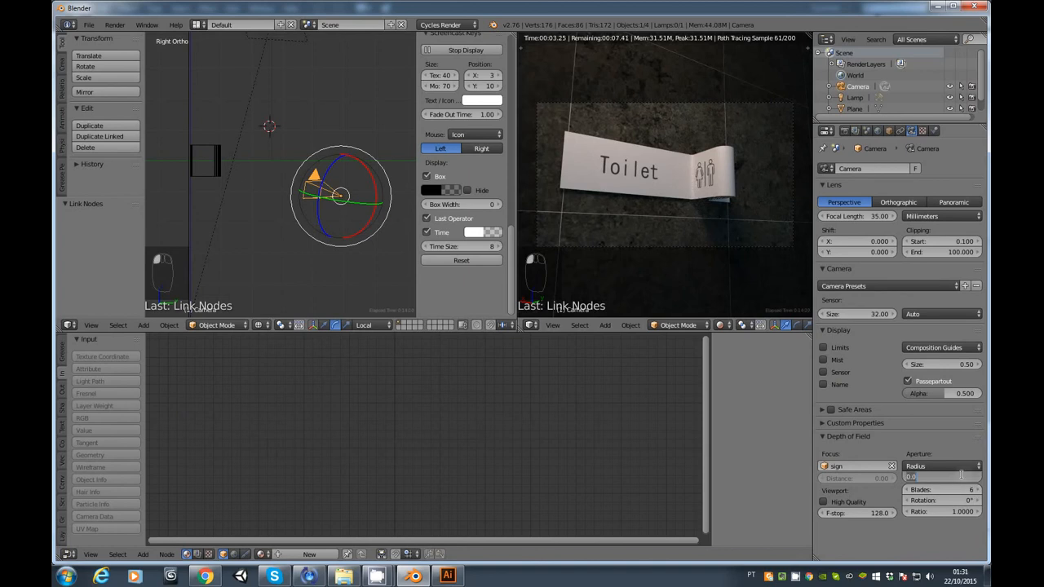
key("Return")
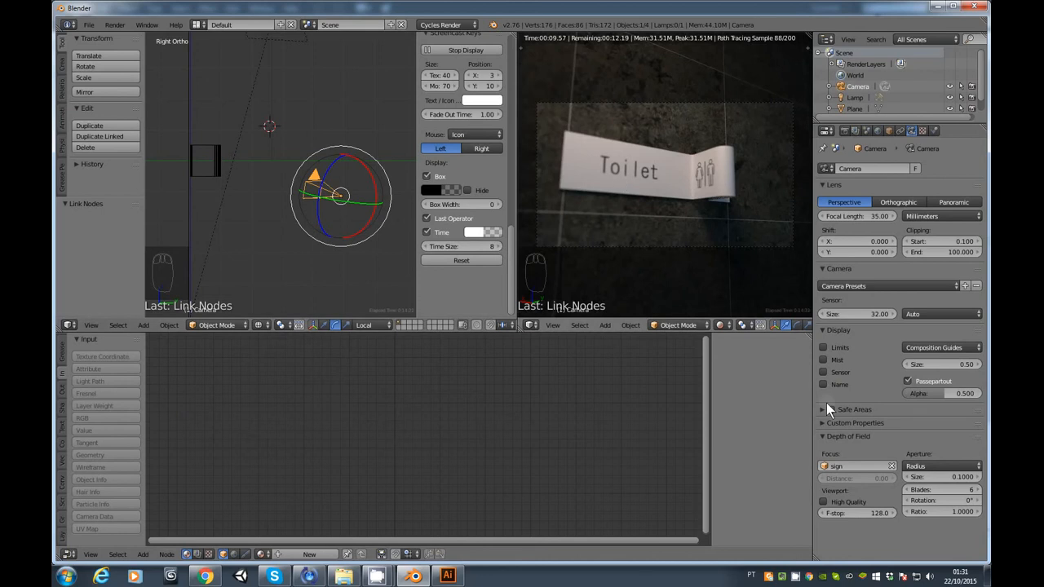
Clear the camera's focus object and set the depth of field distance to 5
left_click(891, 466)
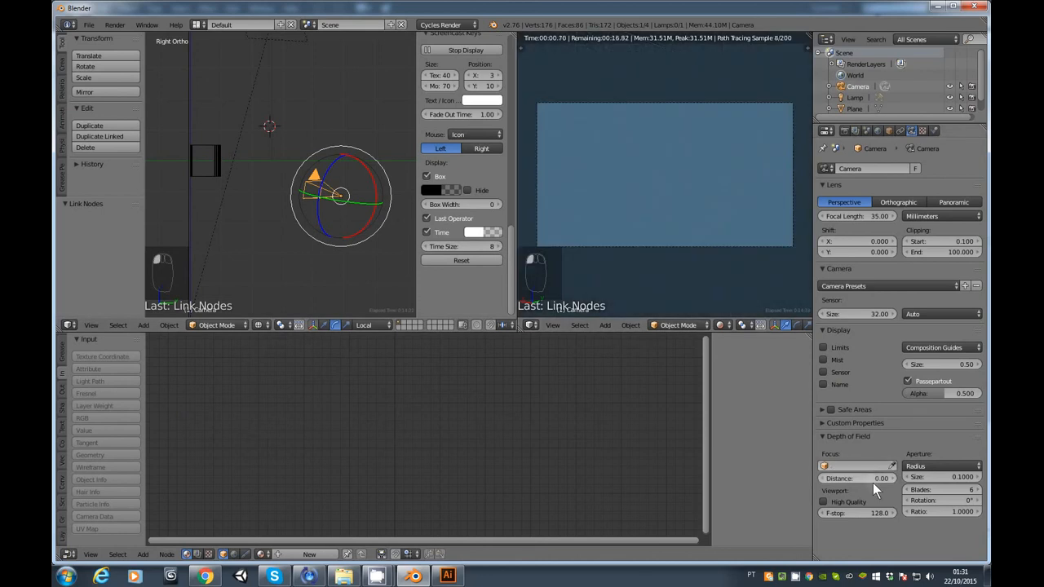
type("5")
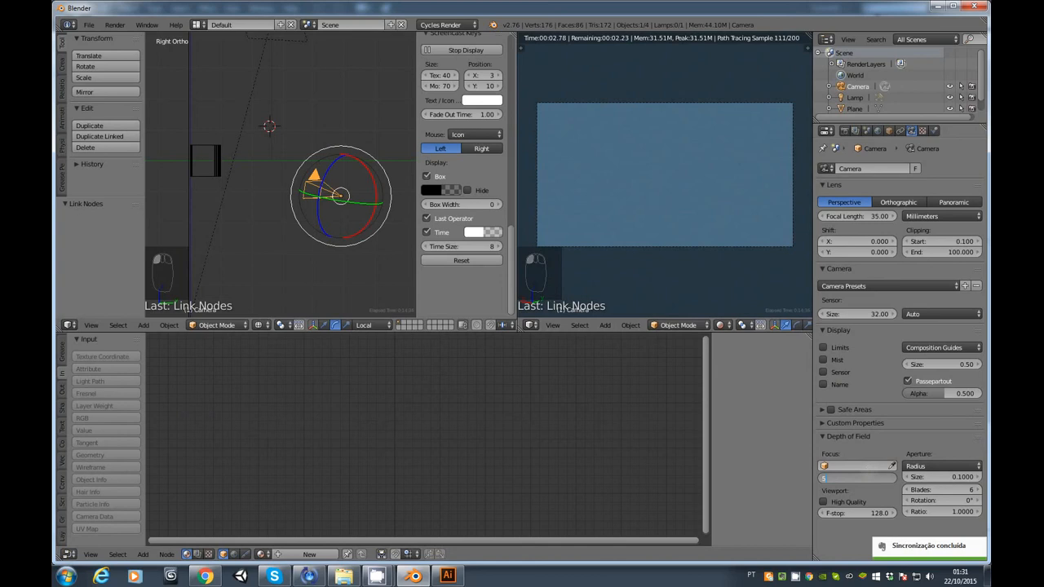
key("Return")
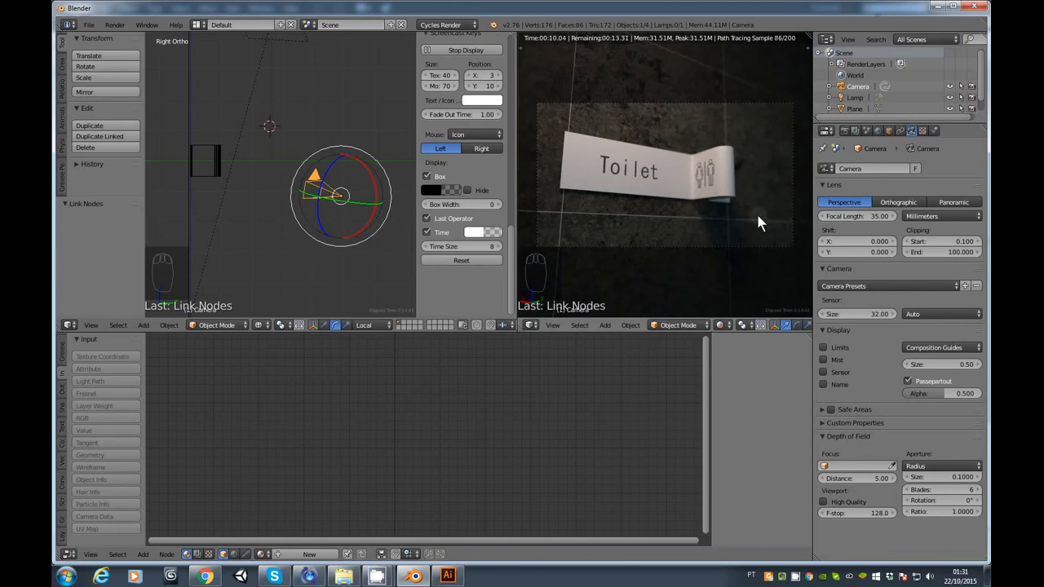
Switch the camera view to Solid shading and render the final still image of the scene
left_click(719, 324)
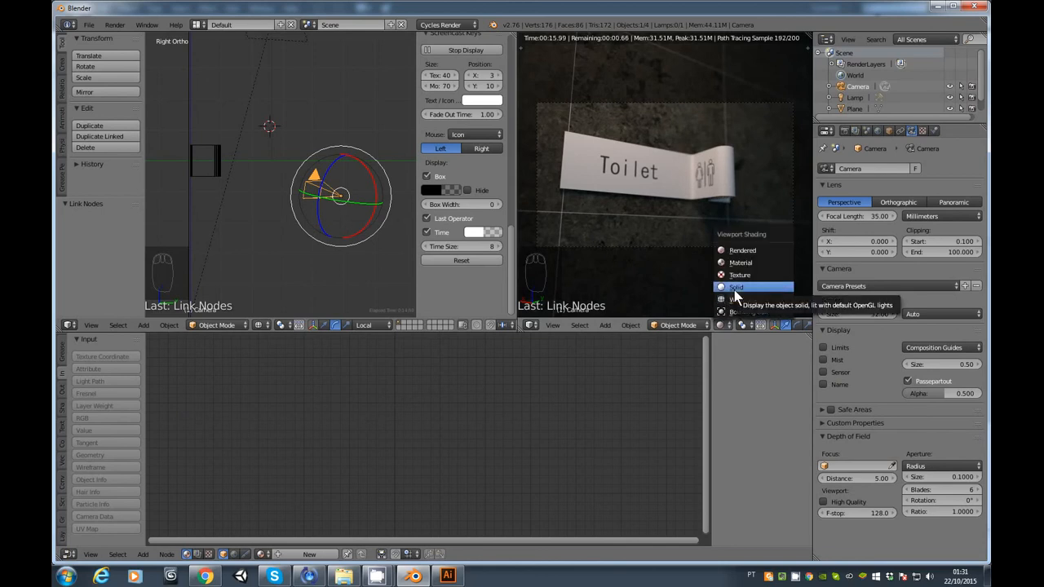
left_click(734, 289)
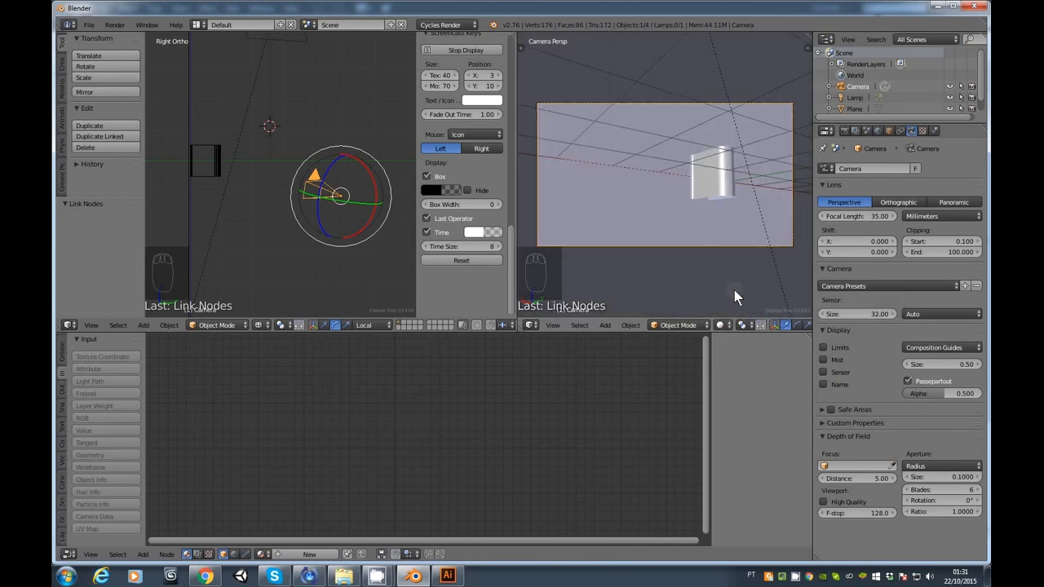
left_click(844, 132)
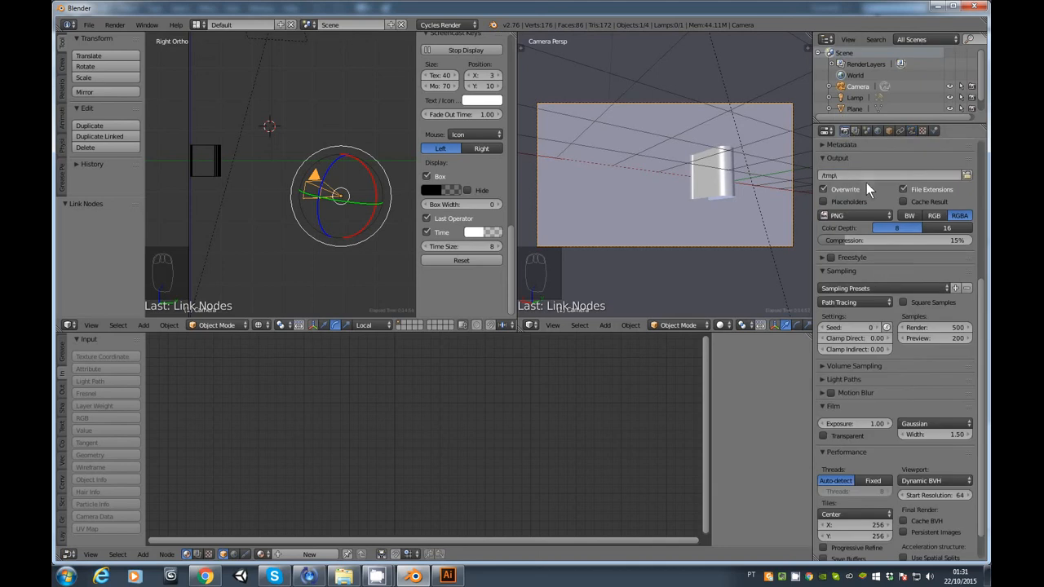
scroll(866, 182, "up", 6)
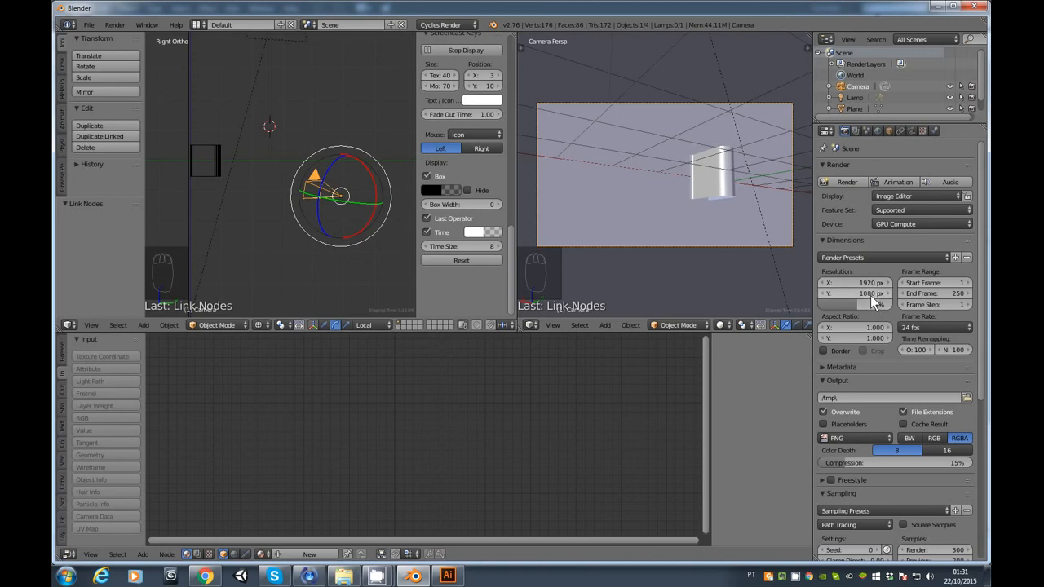
left_click(850, 181)
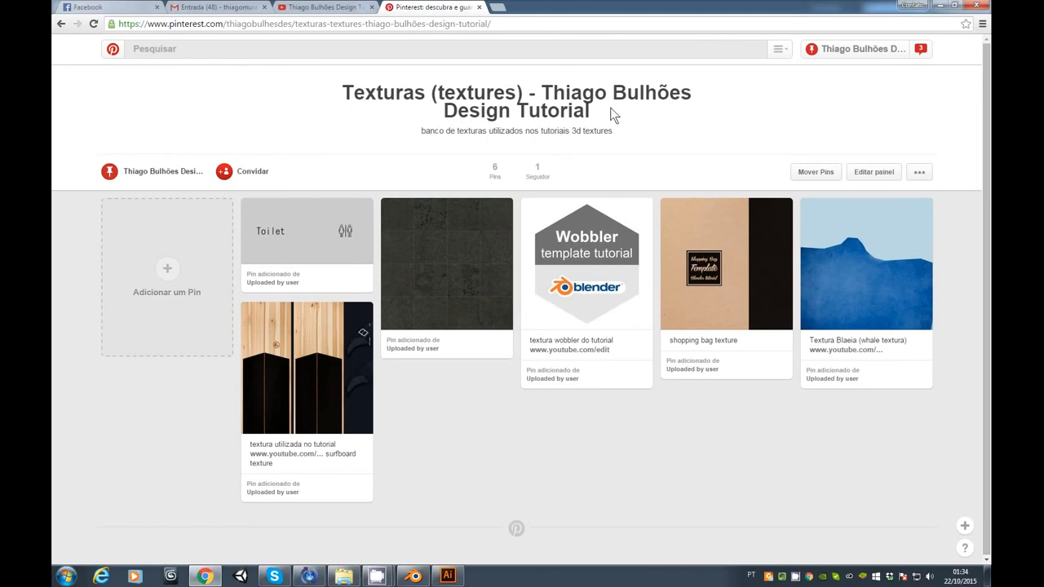
mouse_move(475, 328)
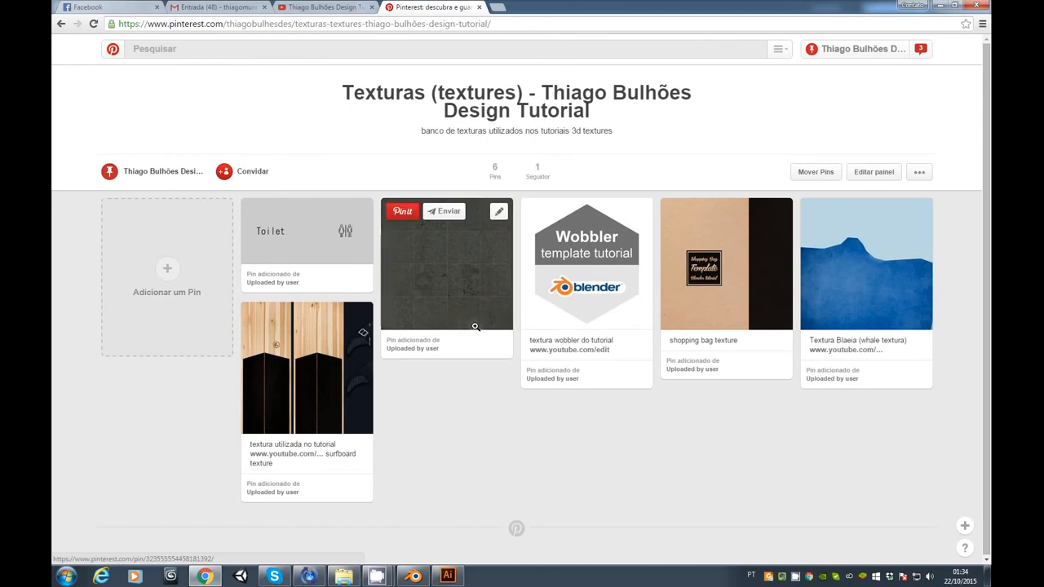